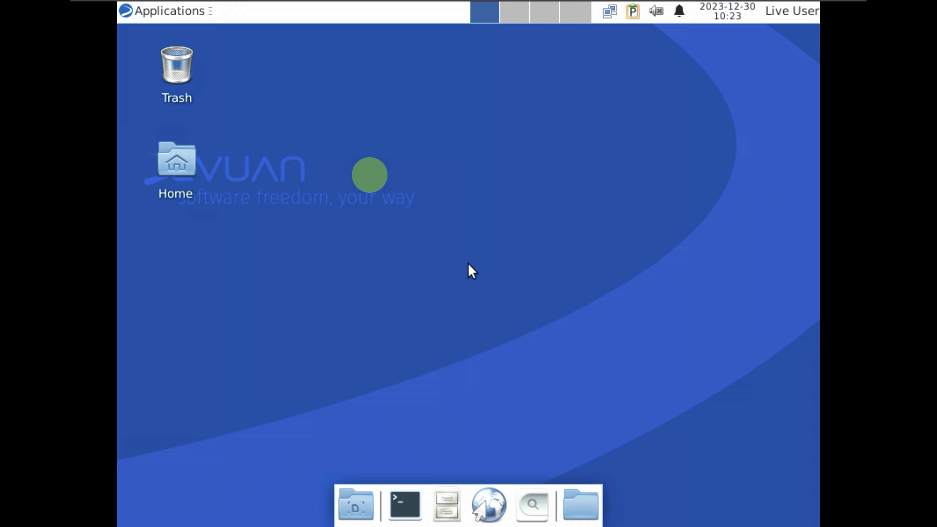
Step: View the System and About information in the About Xfce window, and close the window
left_click(167, 11)
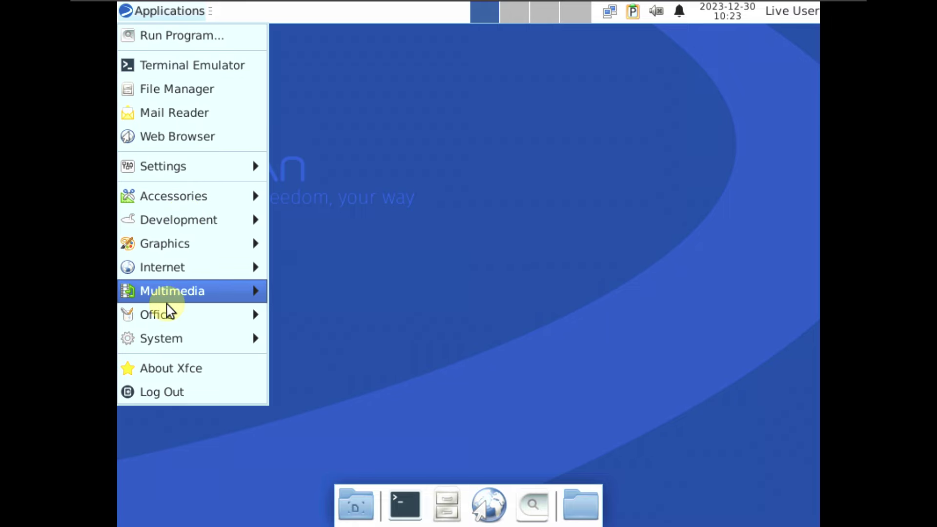
mouse_move(164, 342)
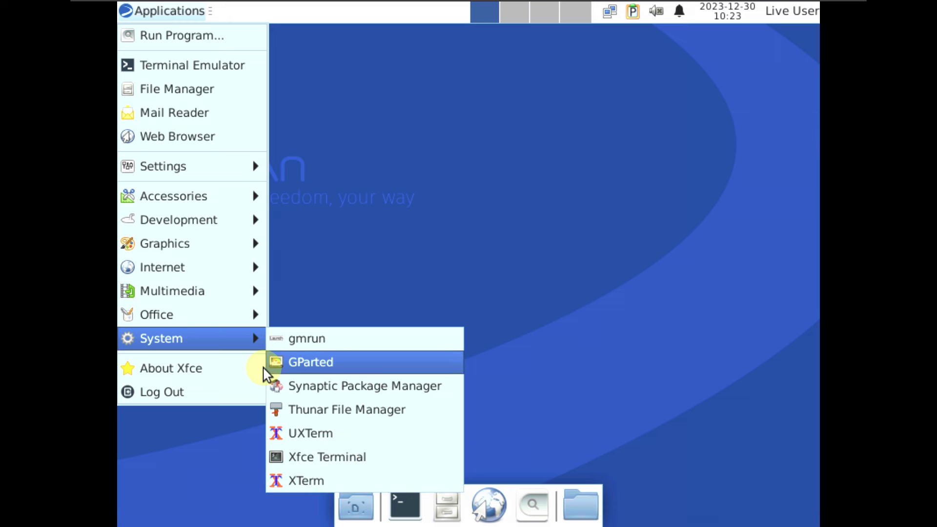
left_click(248, 376)
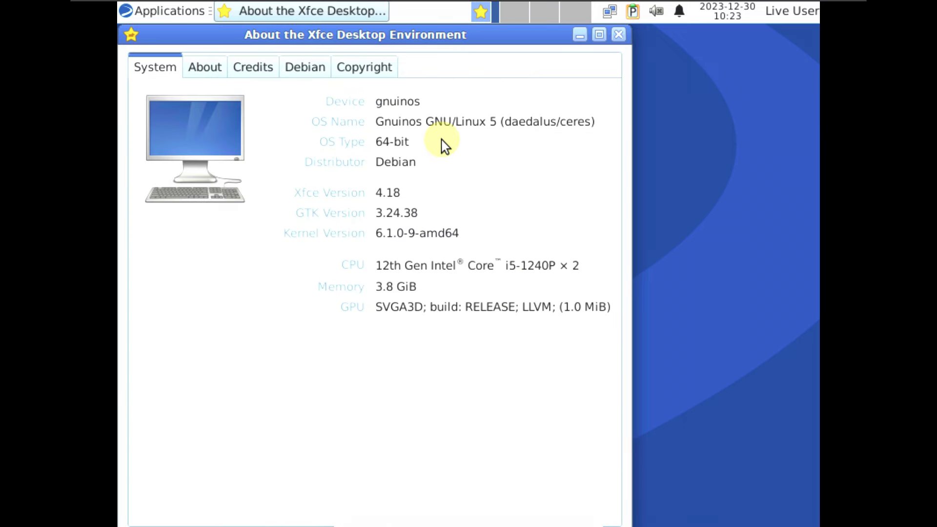
left_click(208, 71)
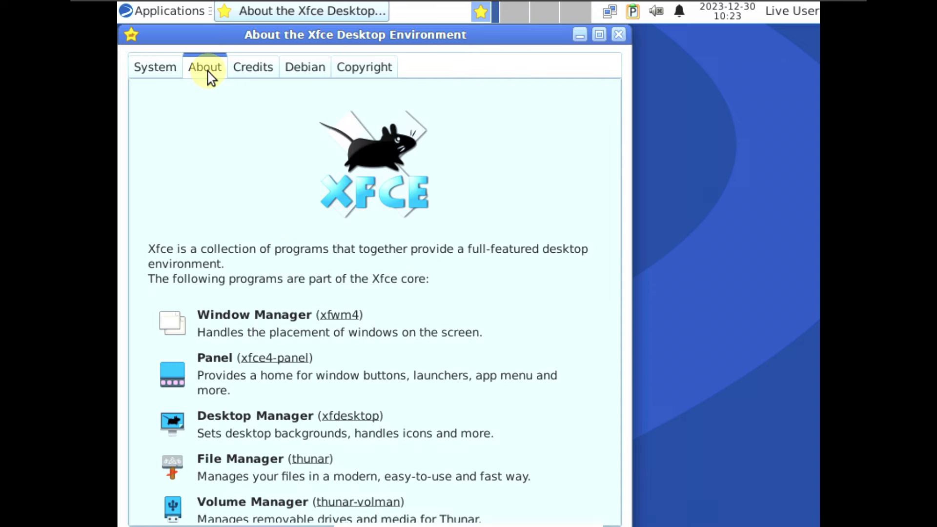
left_click(178, 69)
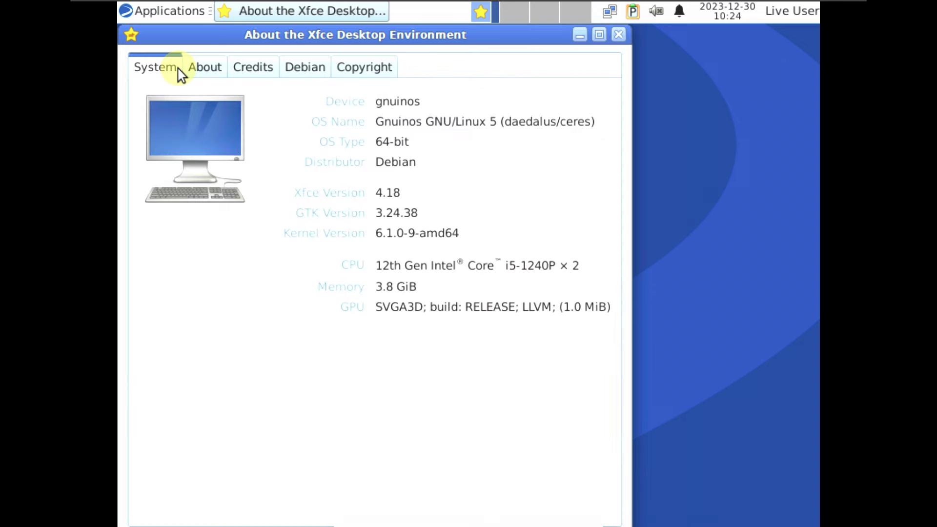
left_click(619, 35)
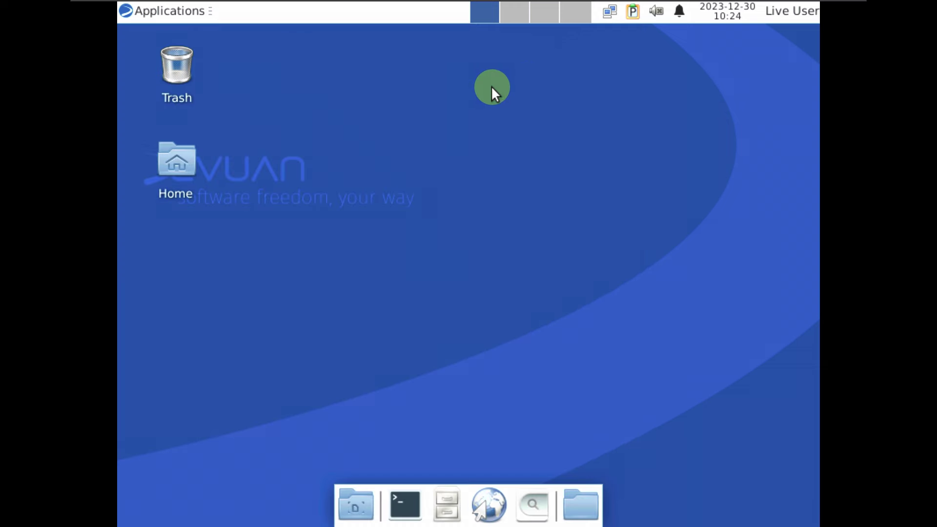
Step: Examine which programs are installed in the Office, Multimedia, Internet, Development and Accessories application categories
left_click(185, 17)
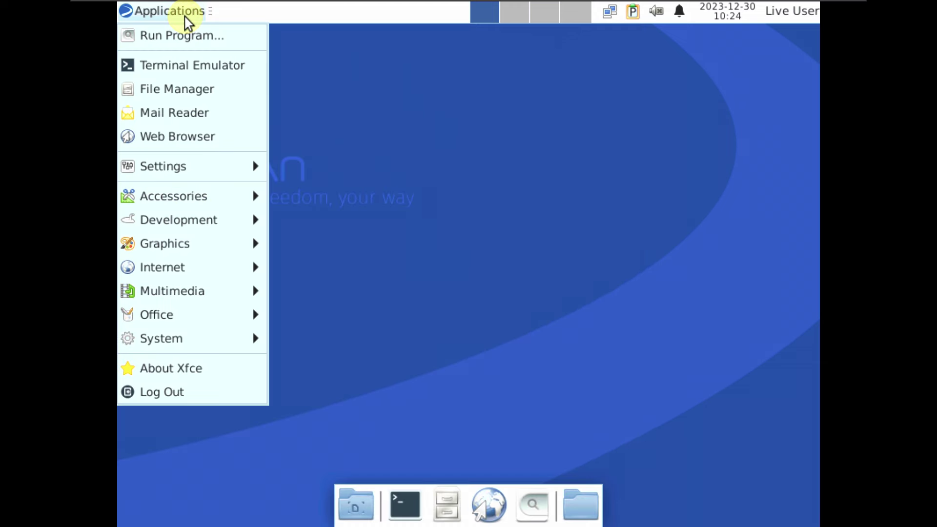
mouse_move(199, 348)
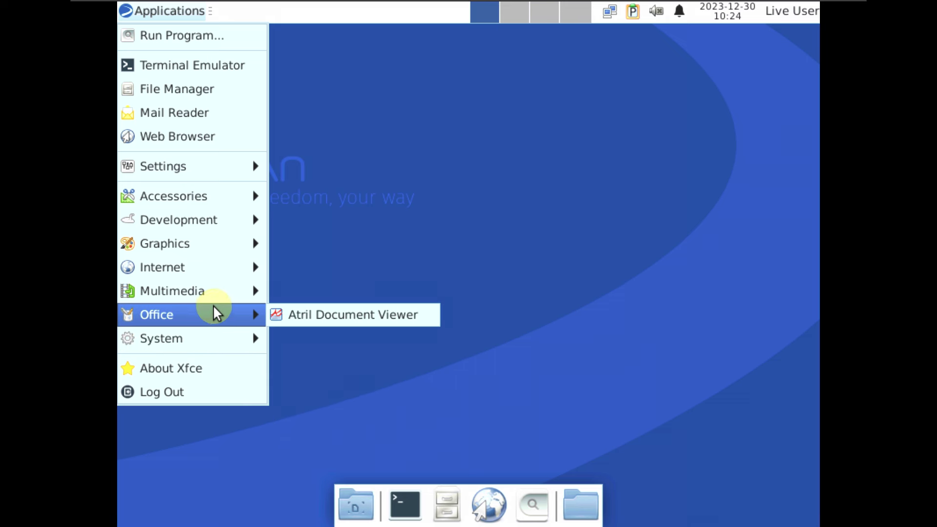
mouse_move(220, 295)
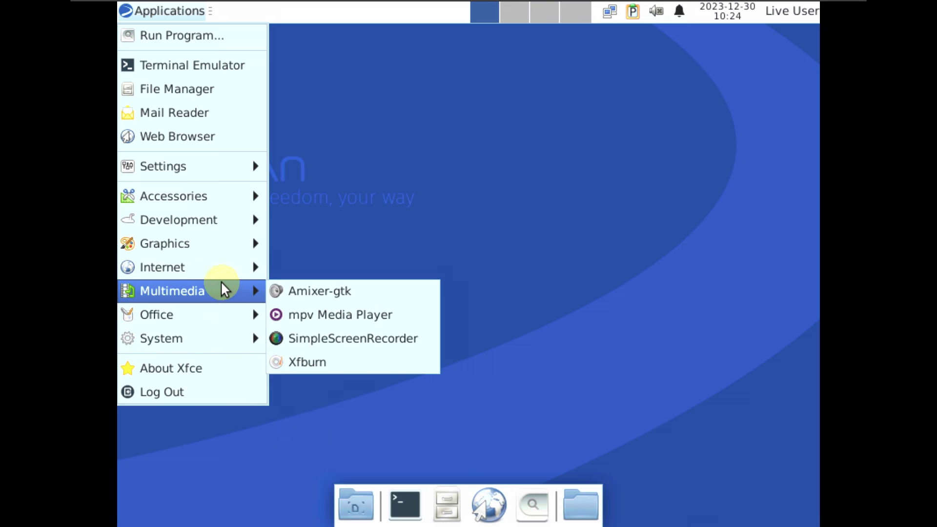
mouse_move(236, 267)
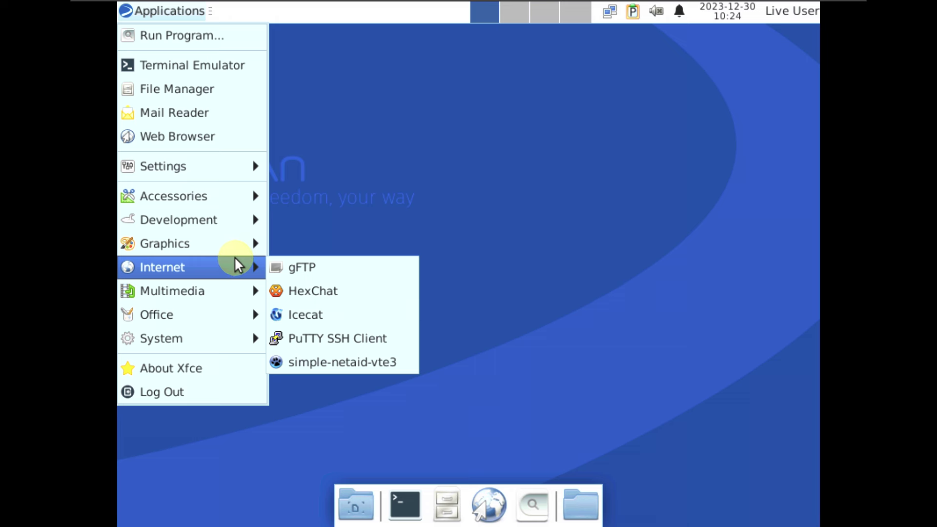
mouse_move(239, 247)
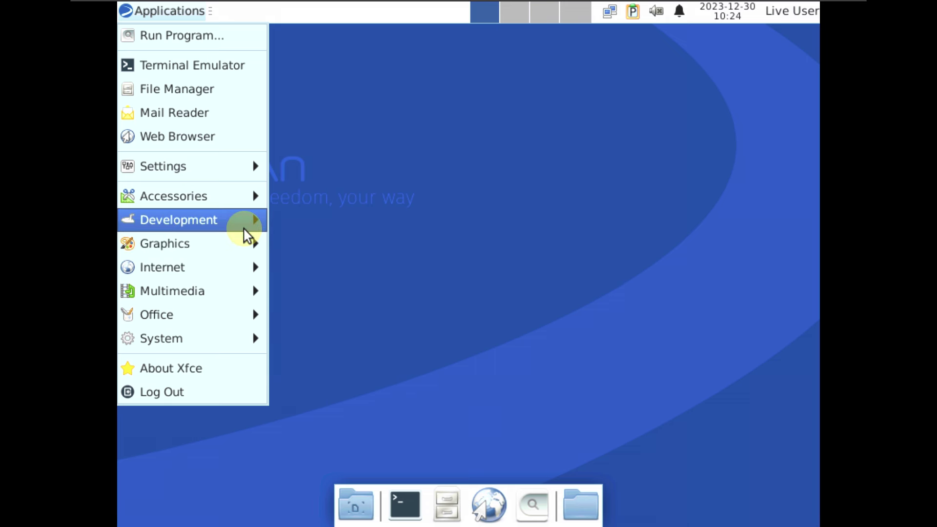
mouse_move(245, 229)
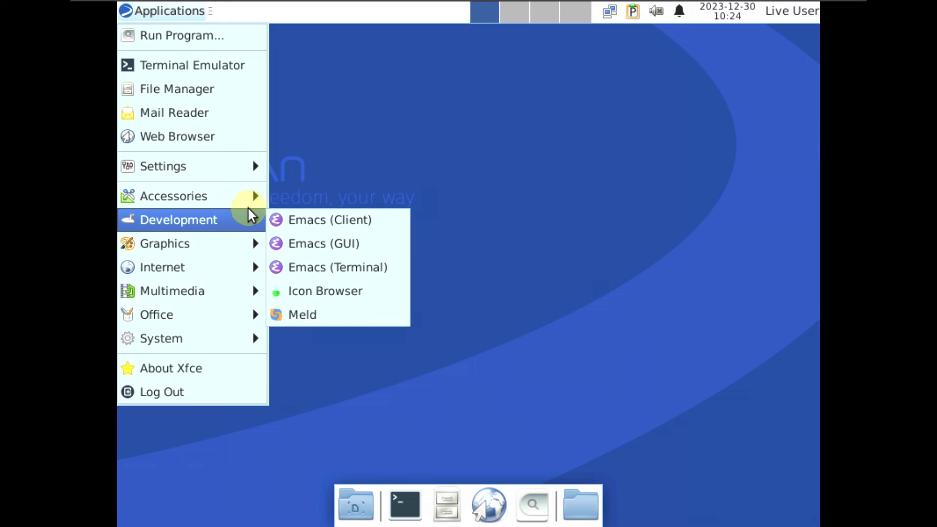
mouse_move(249, 199)
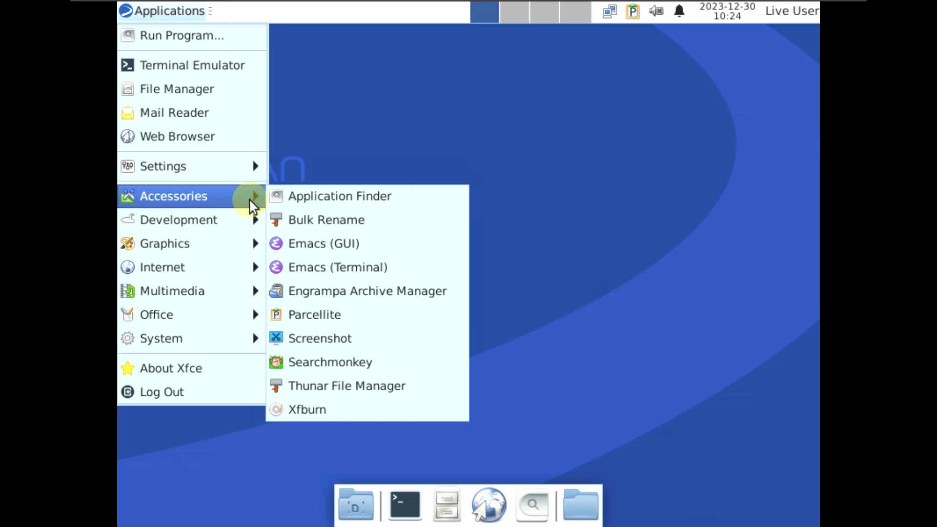
Step: Set the Virtual1 display's resolution to 1920x1080, keep the new configuration, and close the display settings
mouse_move(249, 168)
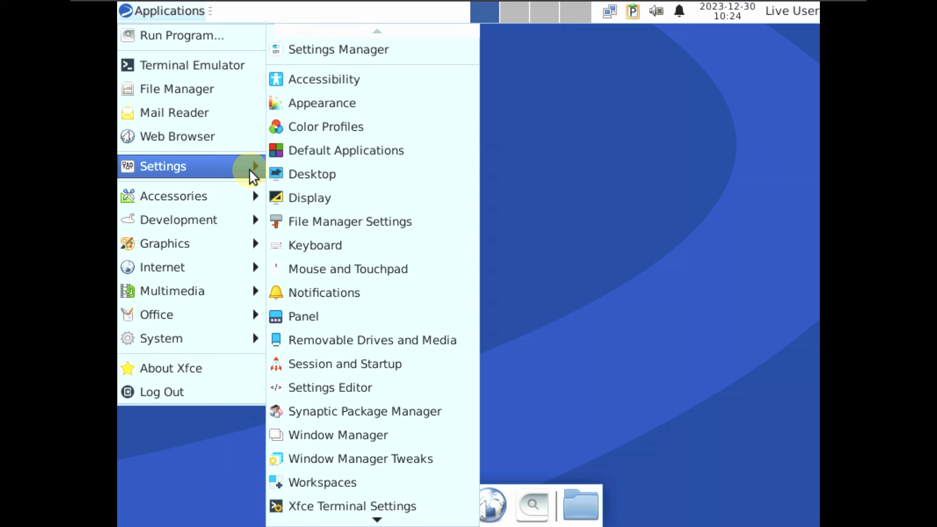
left_click(328, 198)
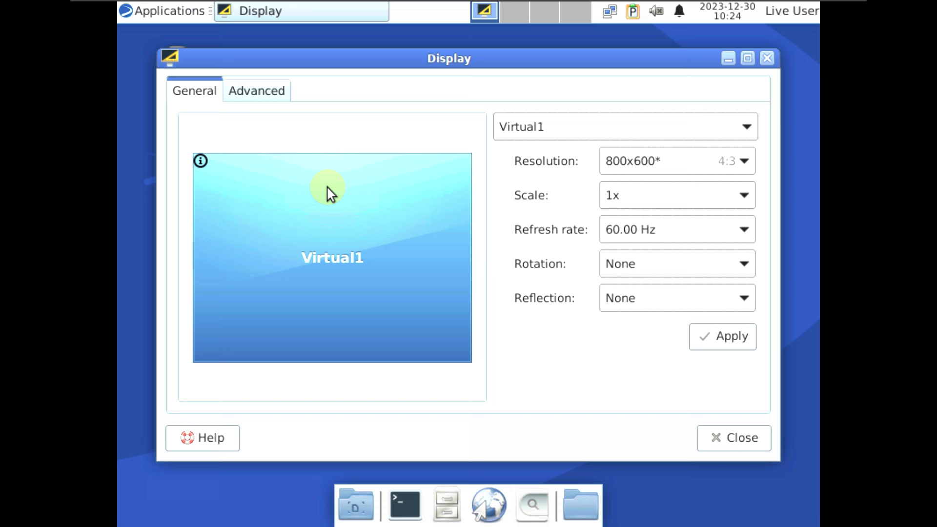
left_click(655, 151)
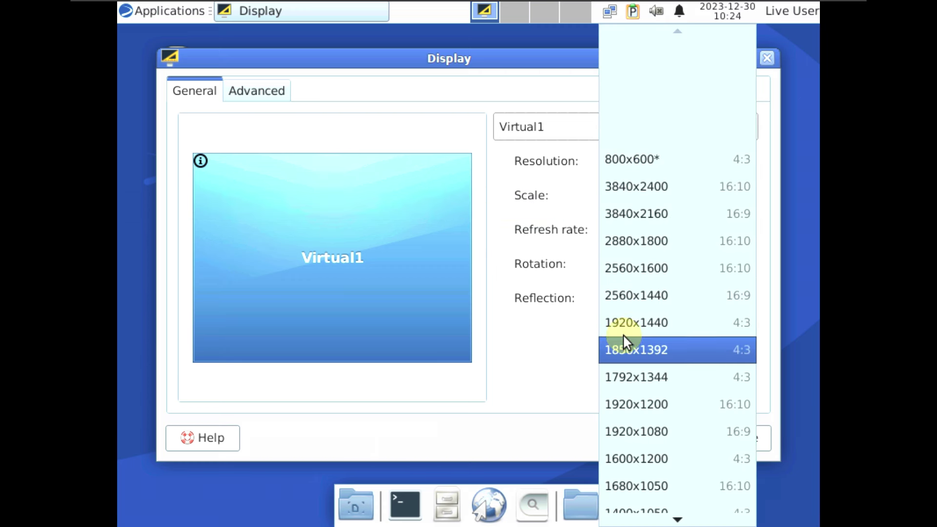
left_click(616, 432)
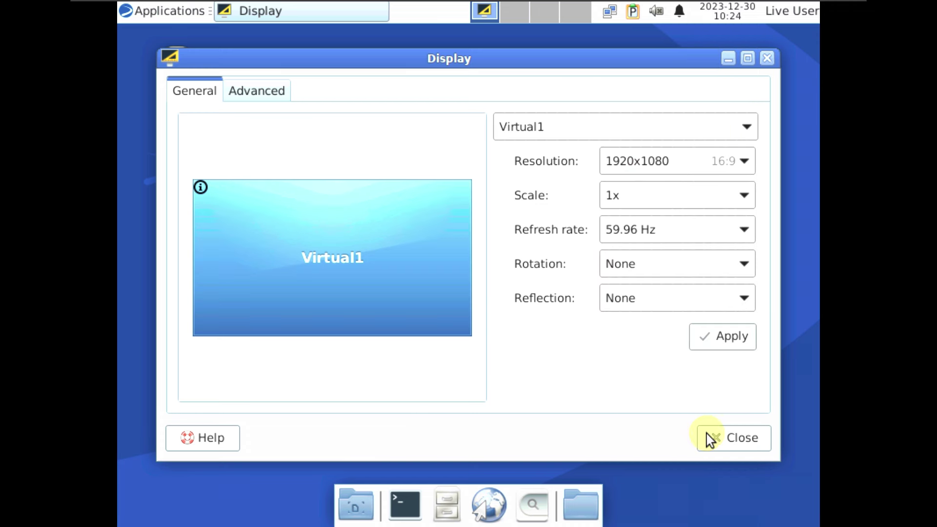
left_click(719, 337)
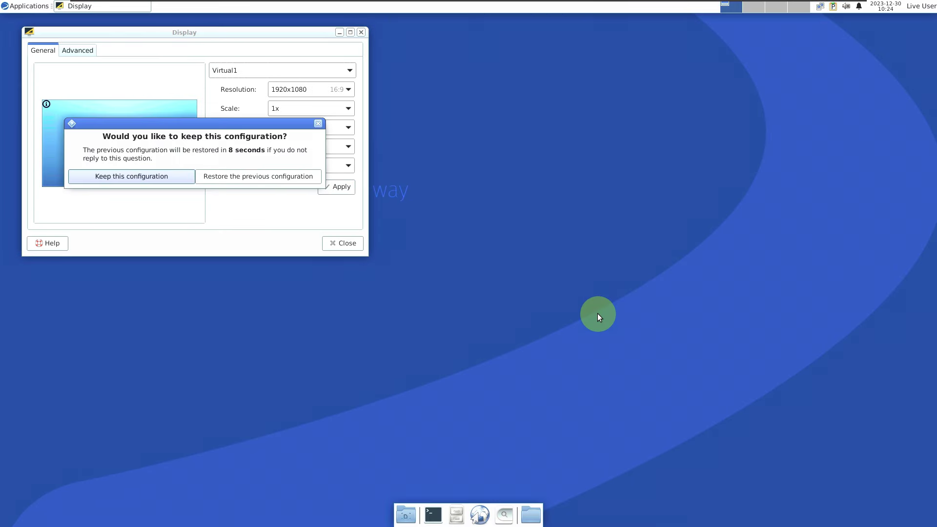
left_click(132, 180)
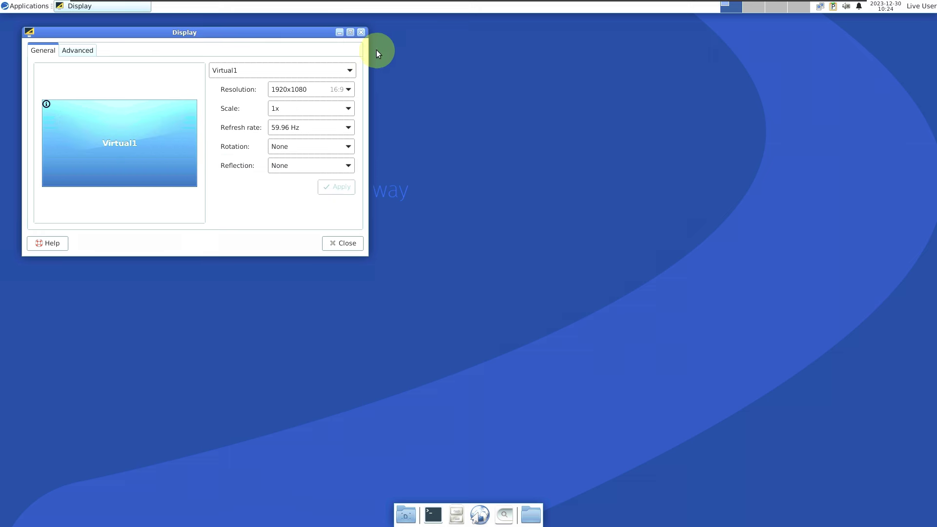
left_click(360, 33)
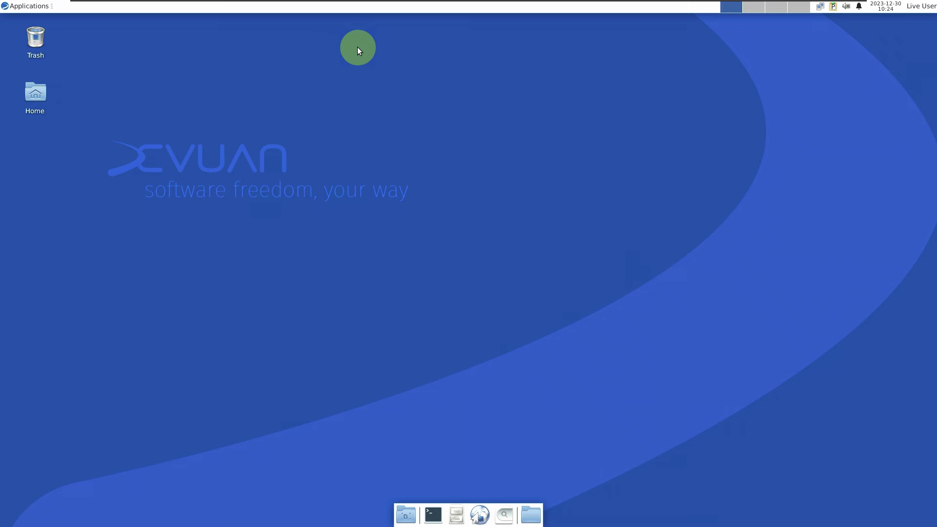
Step: Launch the Icecat web browser from the Internet applications
left_click(13, 9)
mouse_move(49, 149)
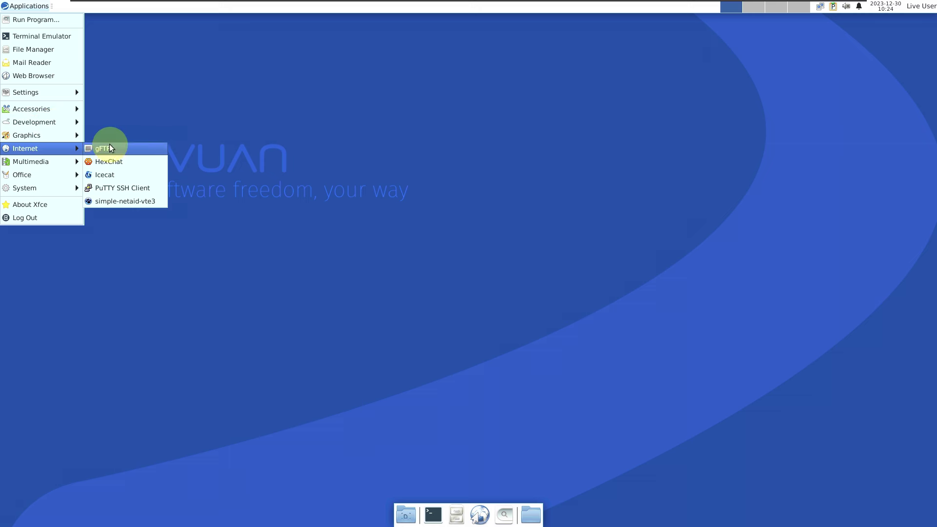
left_click(122, 171)
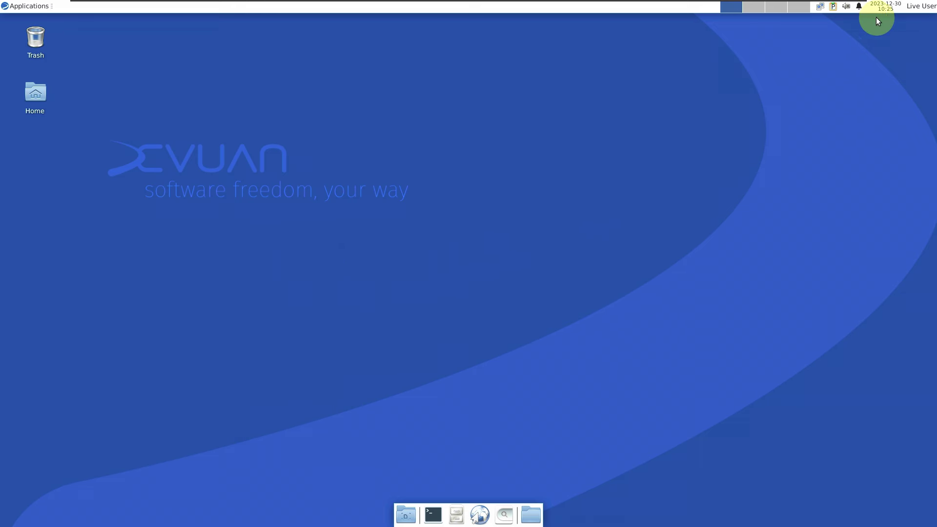
Step: Inspect the panel's session options, calendar, notifications and audio mixer entry
left_click(920, 6)
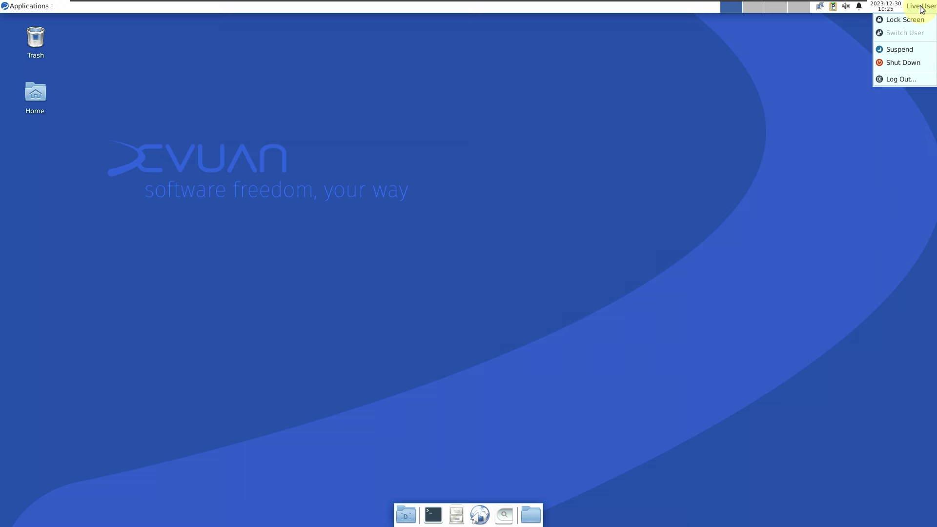
left_click(922, 6)
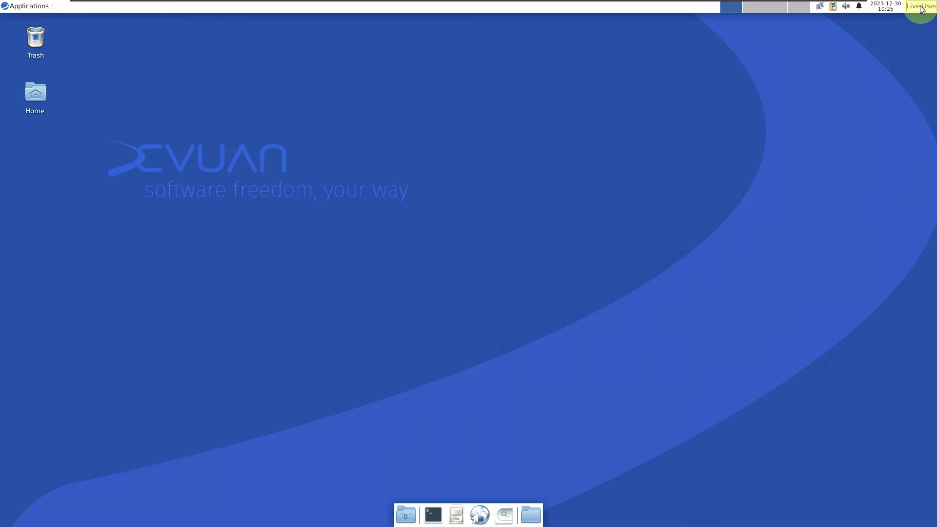
left_click(875, 10)
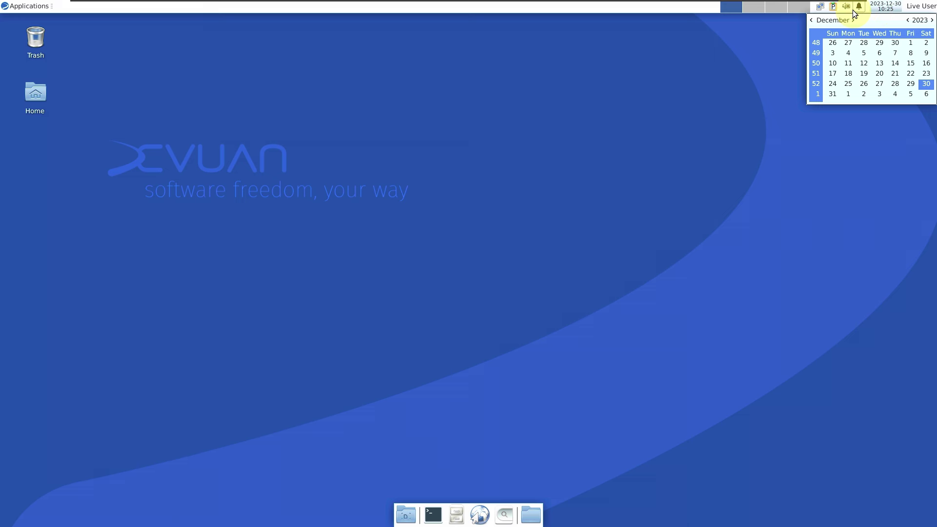
left_click(853, 9)
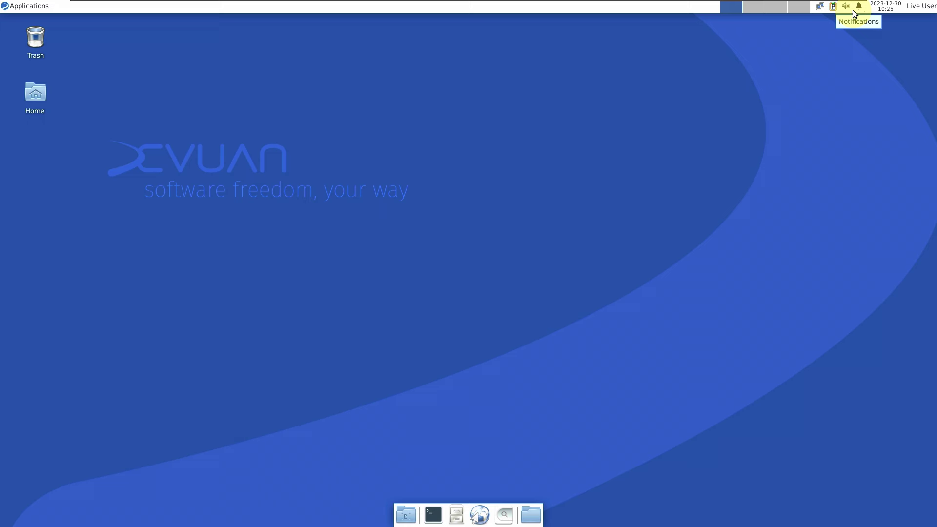
left_click(853, 10)
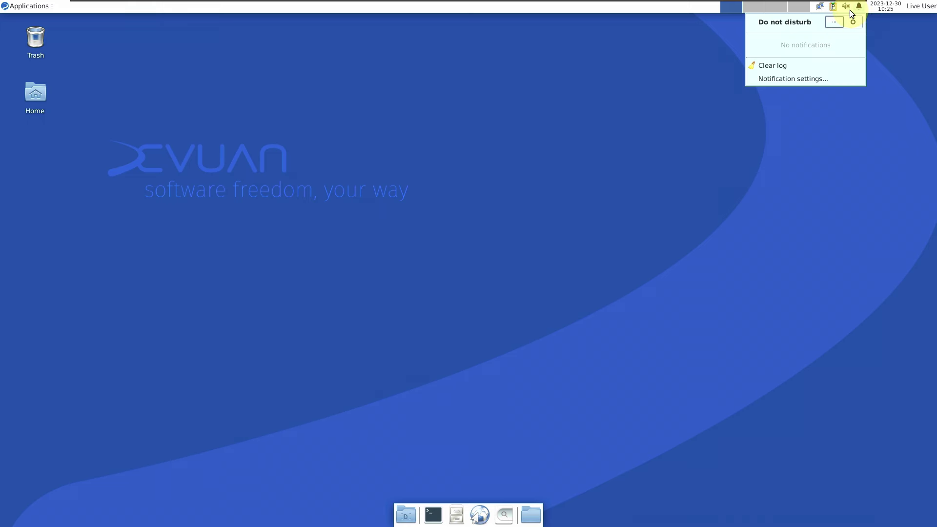
left_click(851, 11)
left_click(850, 10)
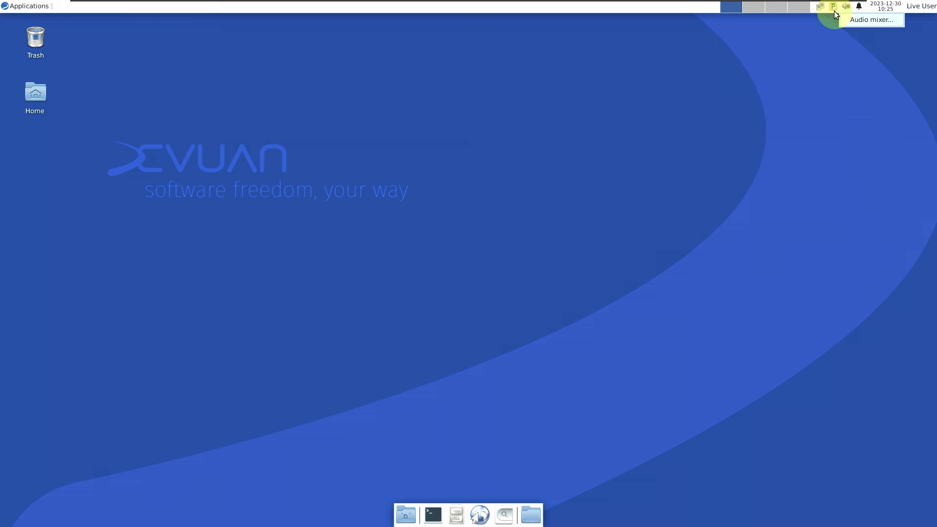
Step: Check the clipboard manager and the simple-netaid network tool in the panel, and close the network window
left_click(835, 10)
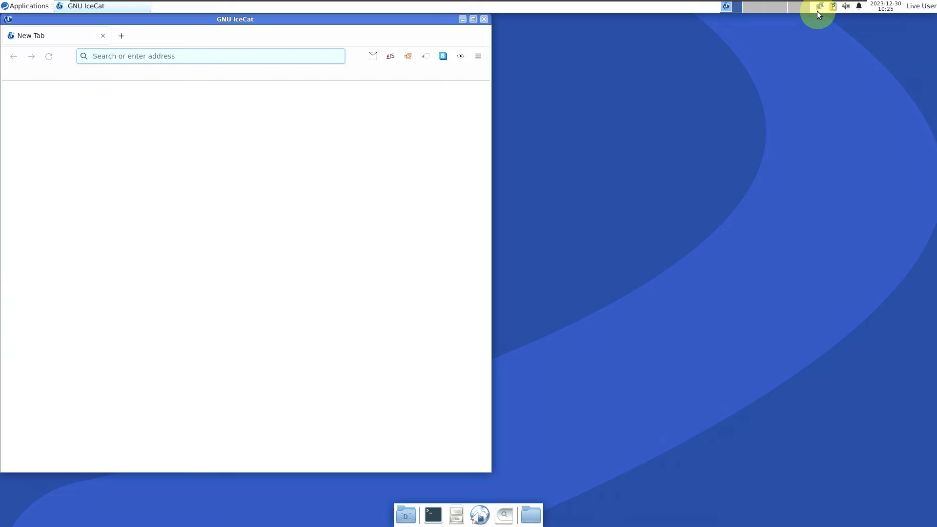
left_click(817, 11)
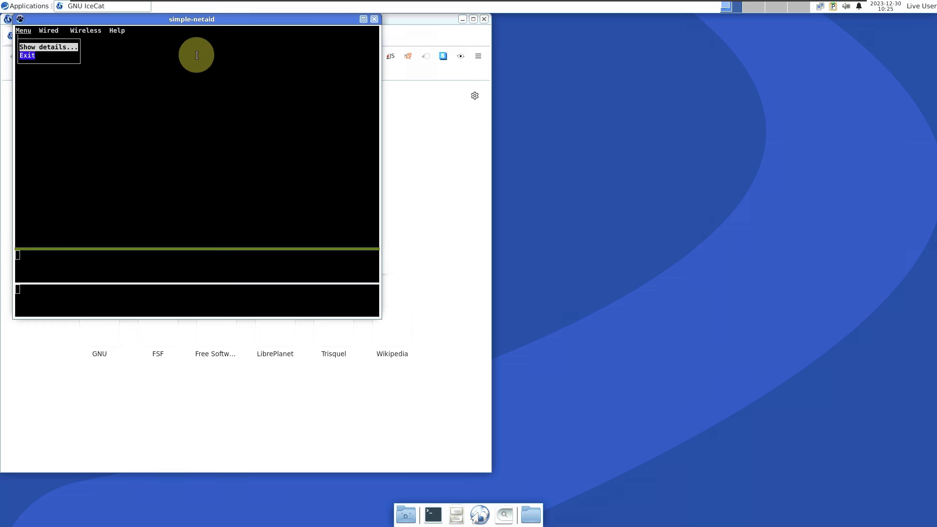
left_click(375, 19)
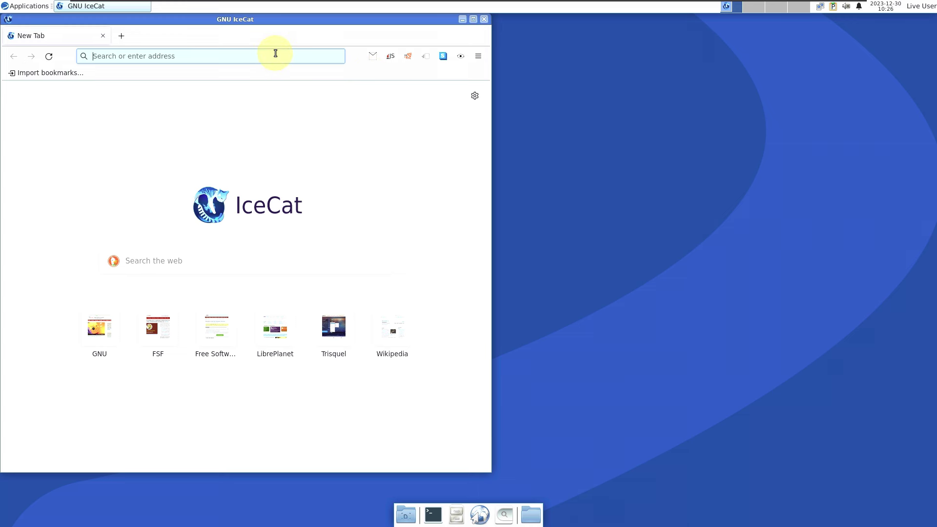
Step: Check the IceCat version details in the About window, and close that window
left_click(276, 53)
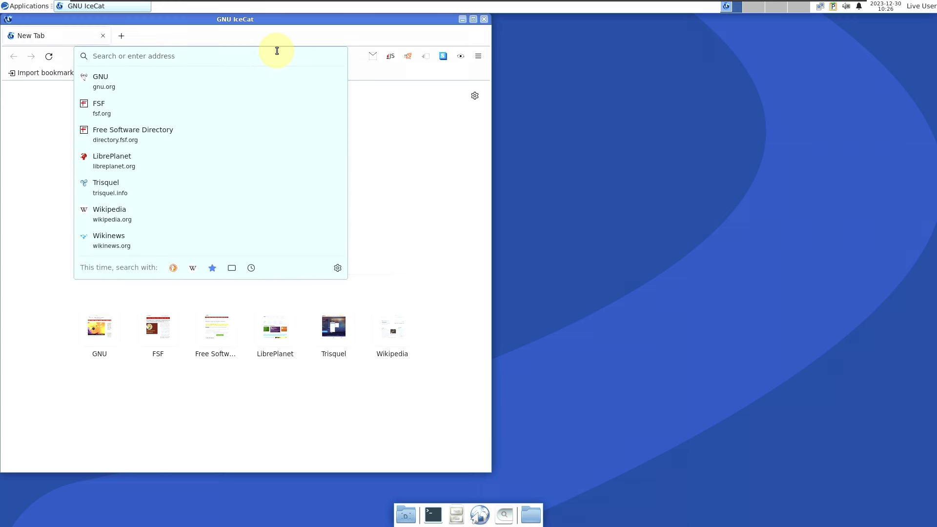
left_click(461, 56)
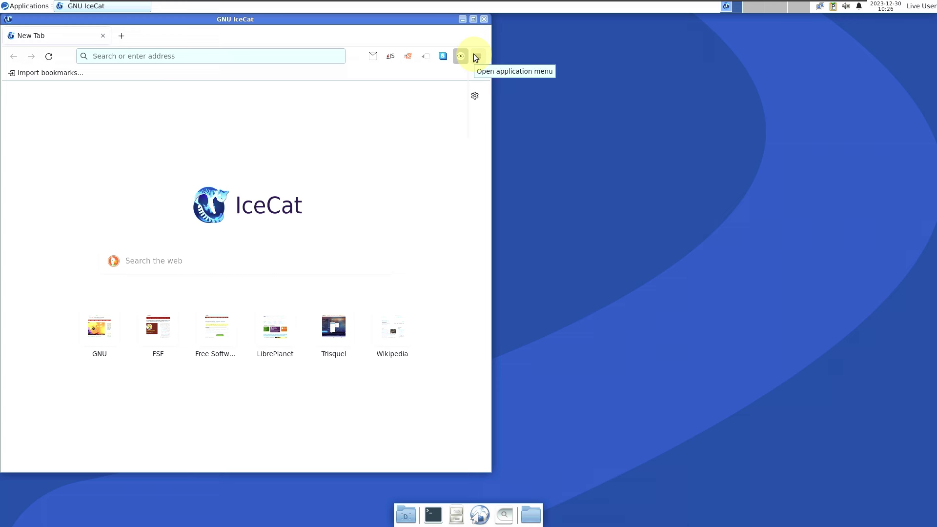
left_click(476, 57)
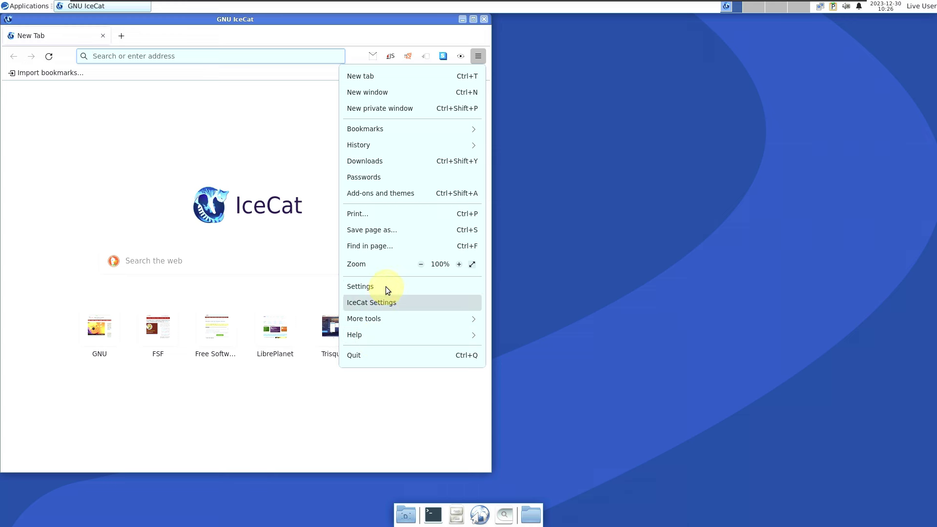
left_click(365, 334)
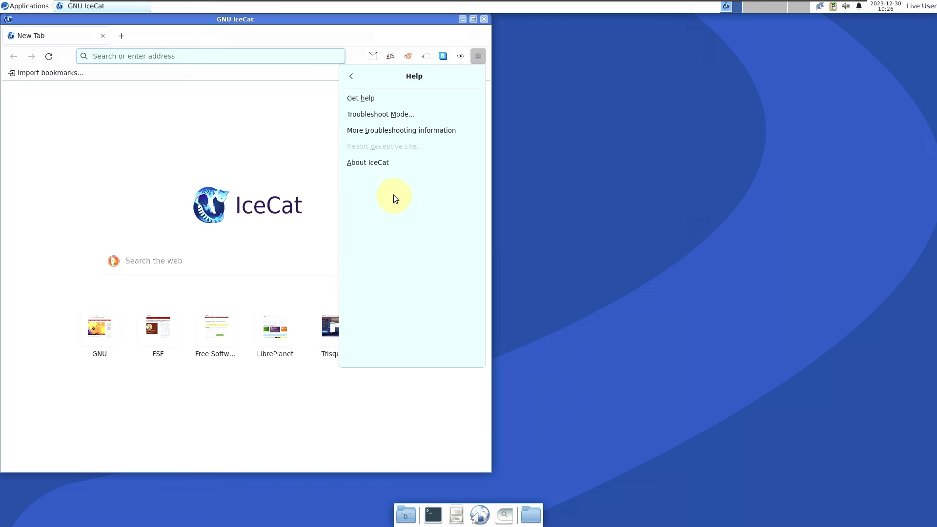
left_click(390, 162)
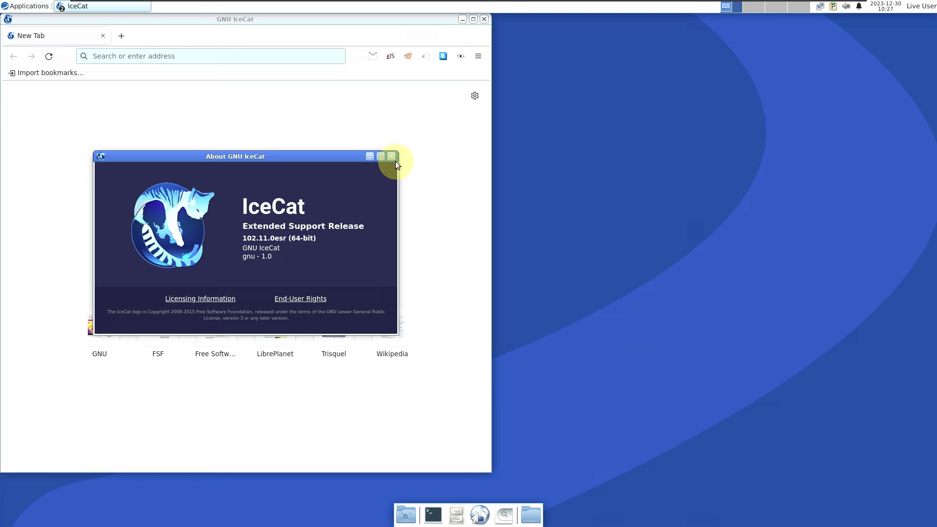
left_click(391, 157)
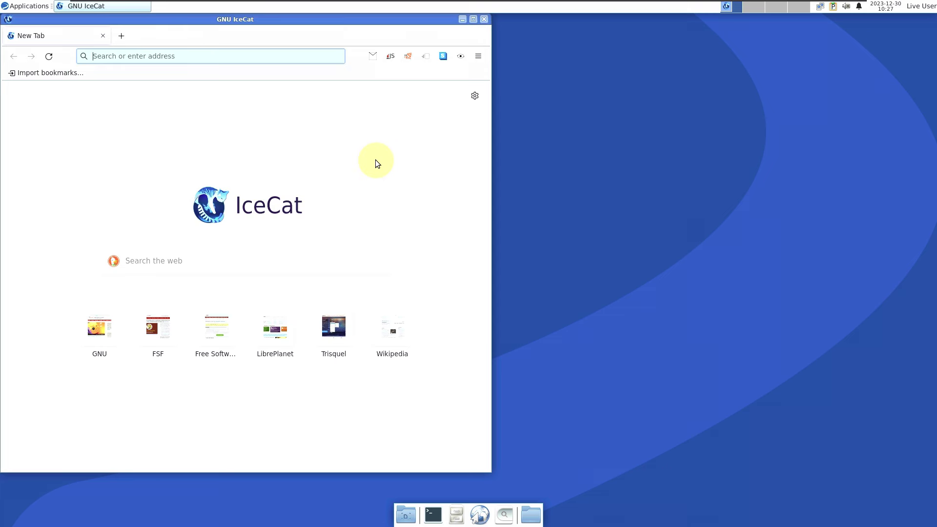
Step: Open the about:support page in IceCat
type("a")
type("boi")
type("t")
key("BackSpace")
key("BackSpace")
type("ut")
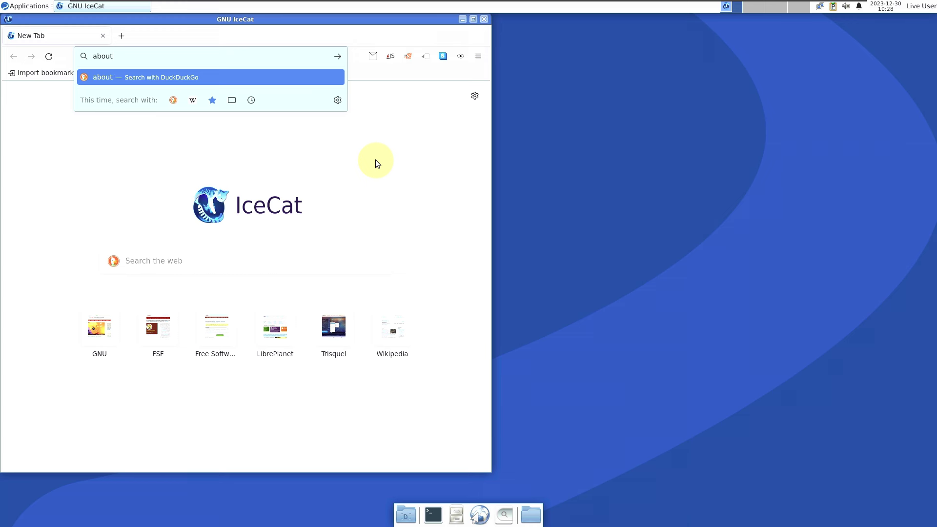
type(":support")
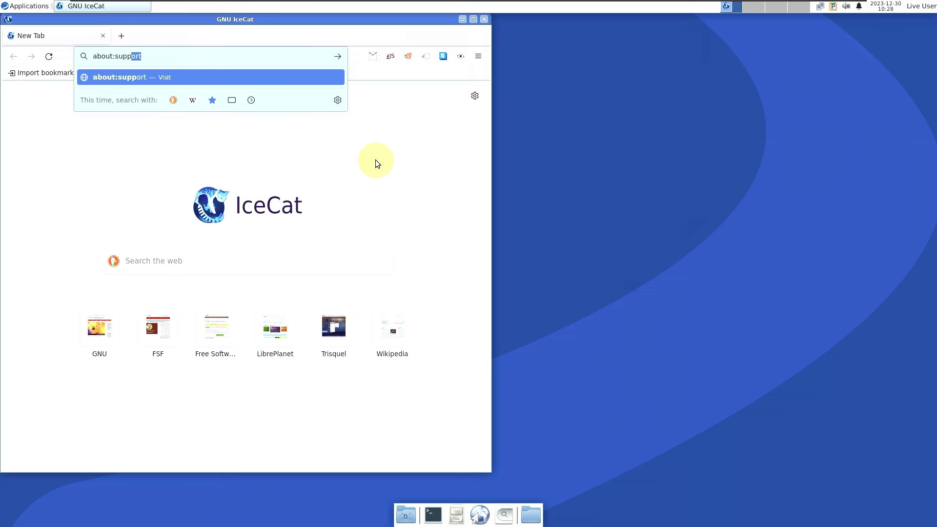
key("Return")
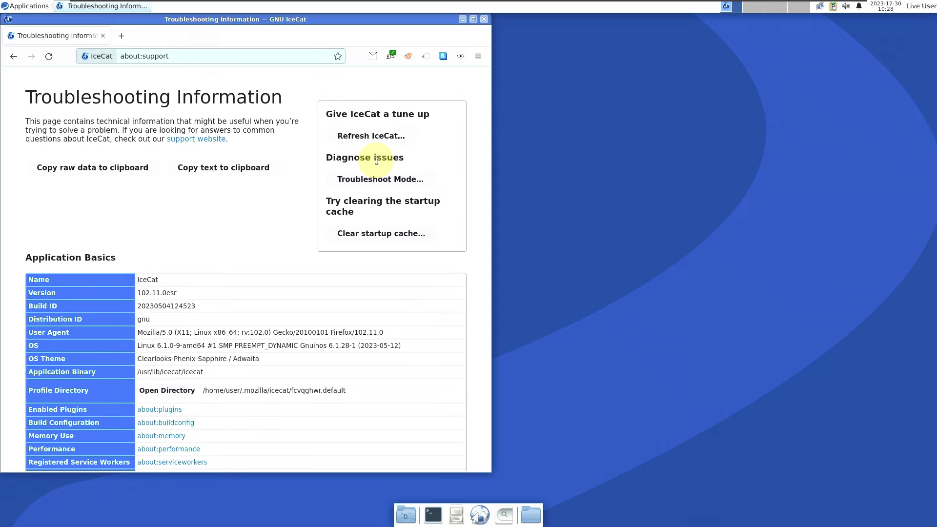
Step: Review the Troubleshooting Information page from the application basics down to the localization section and back to the beginning
scroll(202, 237, "down", 2)
scroll(200, 235, "down", 15)
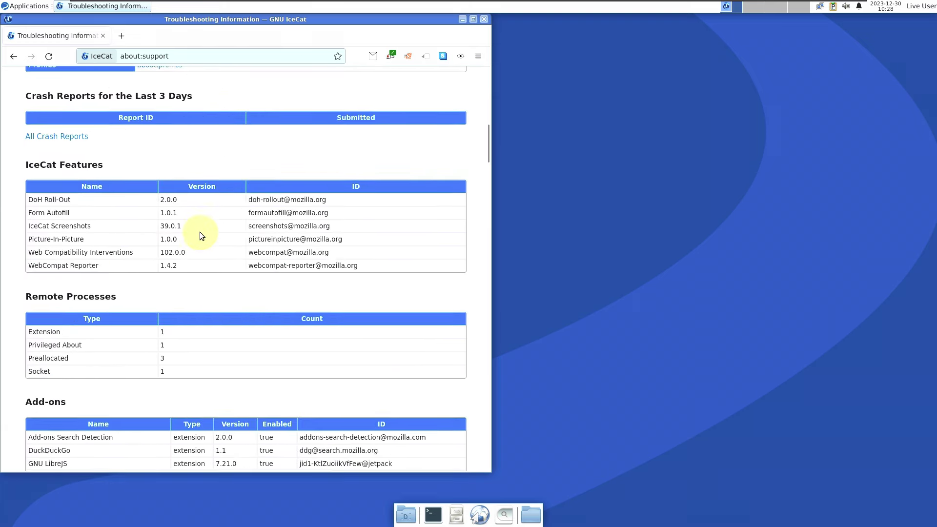
scroll(200, 232, "down", 15)
scroll(197, 228, "down", 15)
scroll(198, 232, "down", 15)
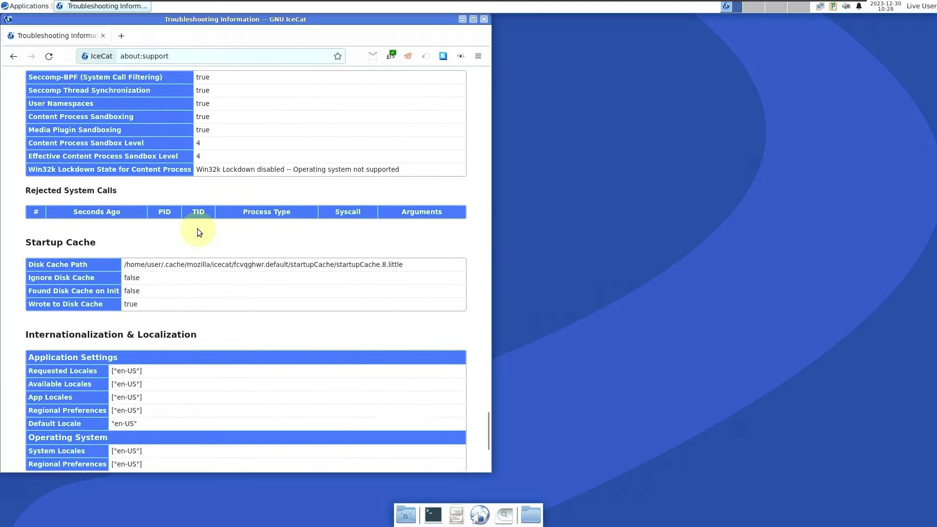
scroll(197, 229, "down", 4)
scroll(198, 229, "up", 15)
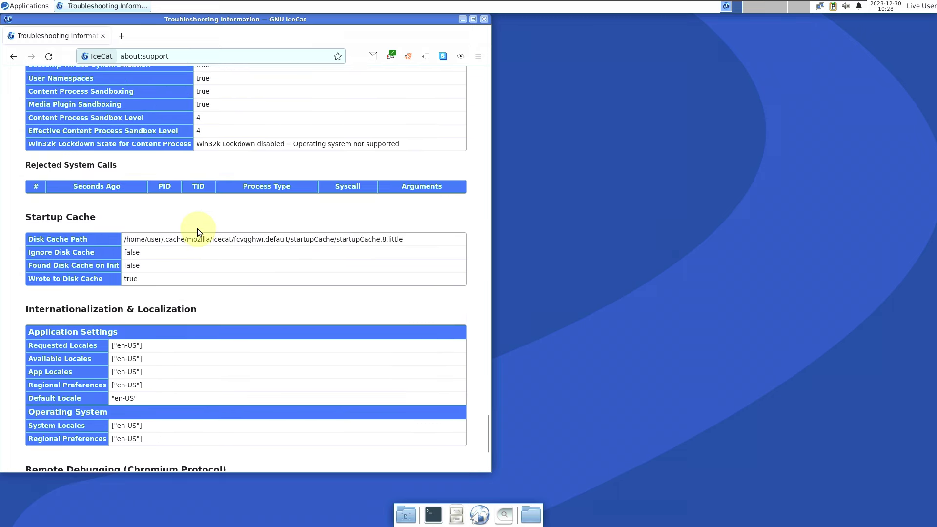
scroll(197, 228, "up", 12)
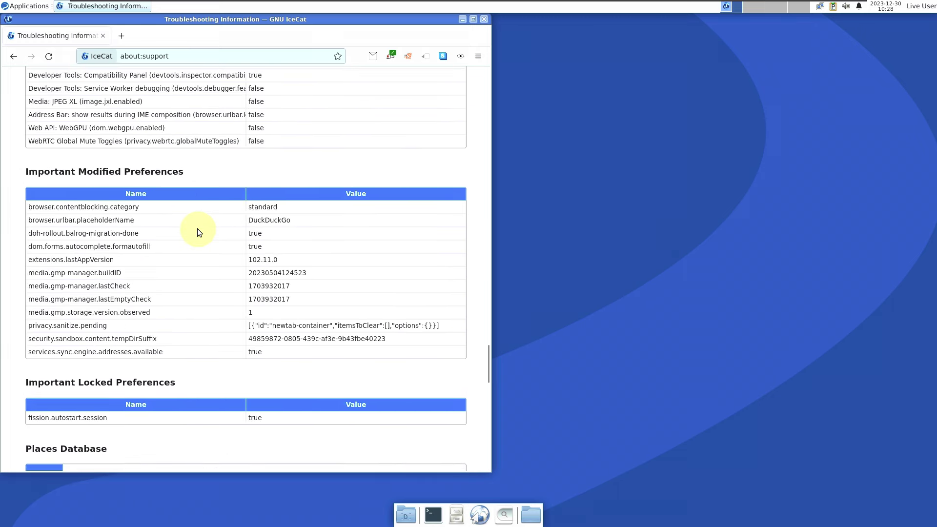
scroll(197, 228, "up", 12)
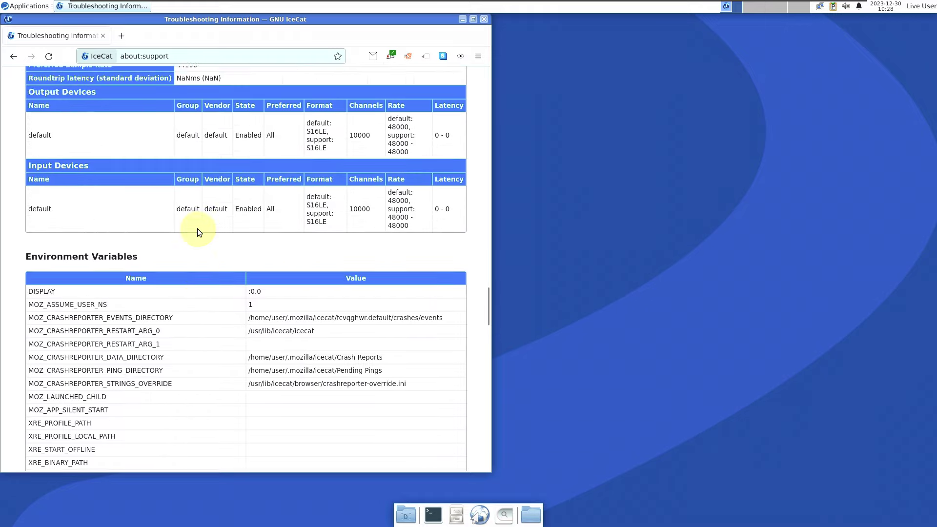
scroll(197, 228, "up", 12)
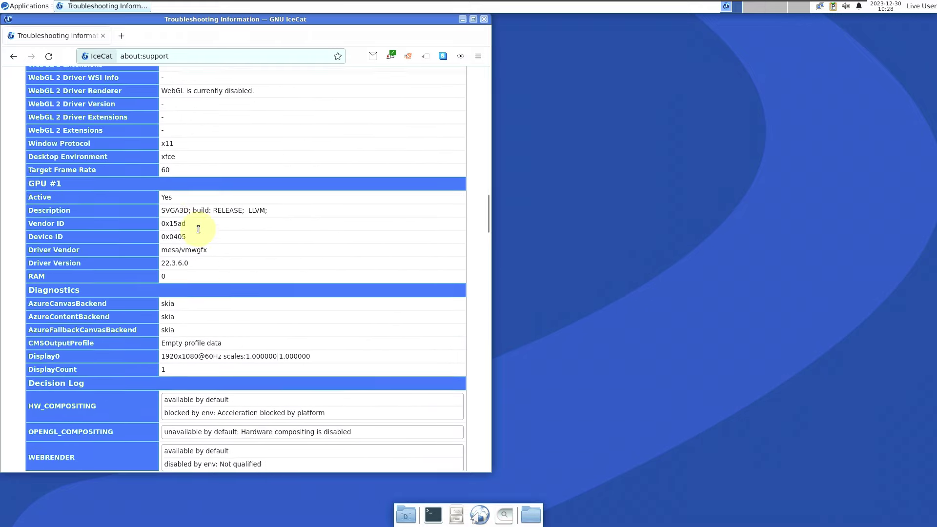
scroll(197, 229, "up", 12)
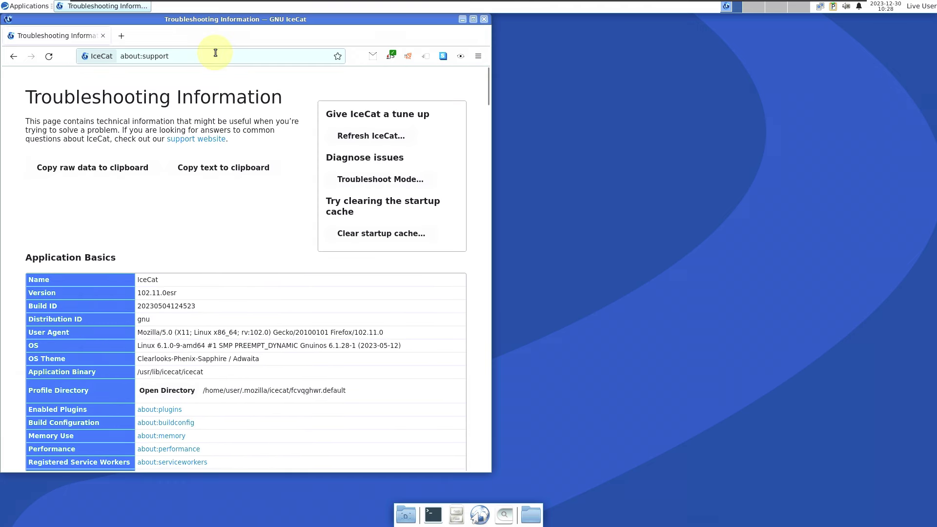
Step: Search the web for gnuinos and open the gnuinos.org website from the results
left_click(216, 52)
type("gn")
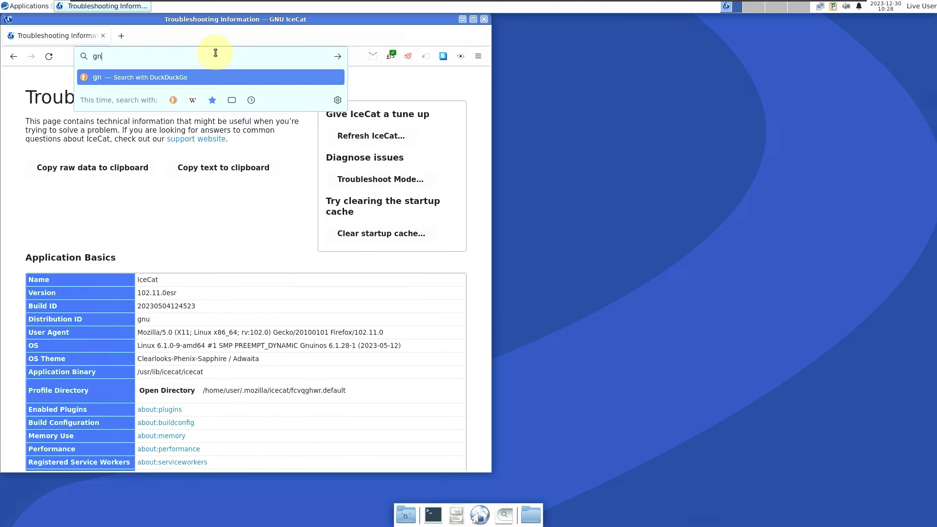
type("uinos")
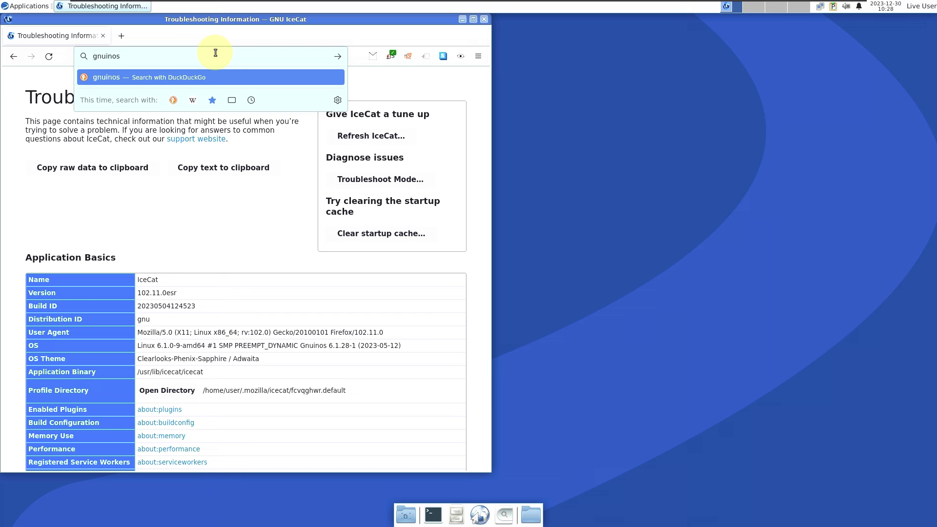
key("Return")
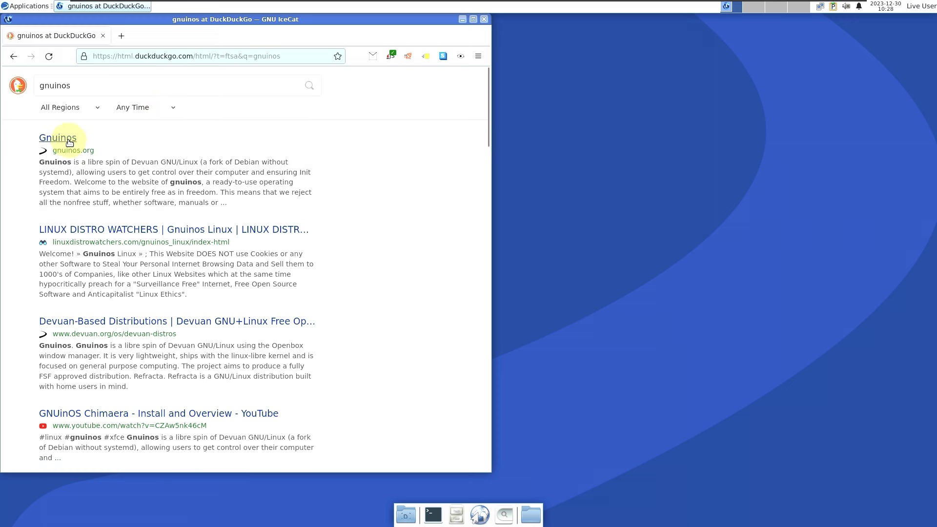
key("Return")
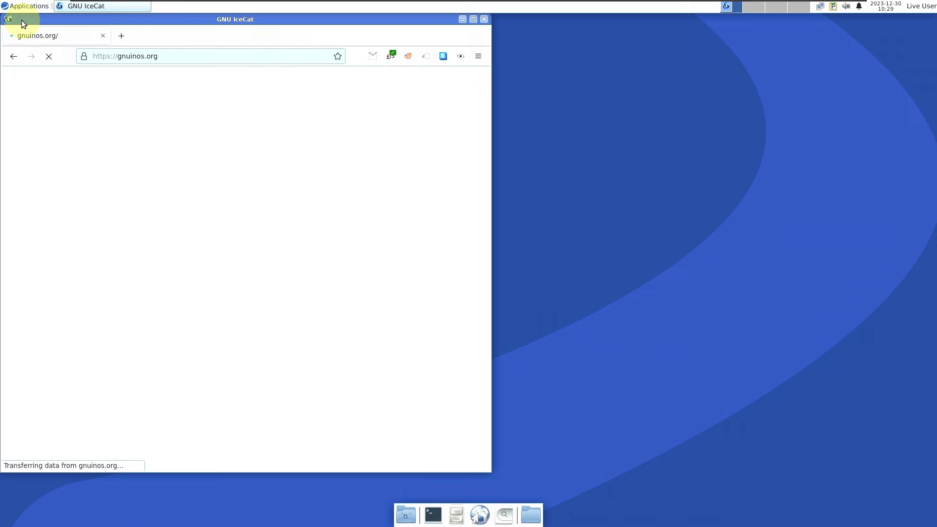
Step: Launch Xfce Terminal from the System applications and enlarge its window to nearly the full desktop height and out to the screen edge
left_click(12, 6)
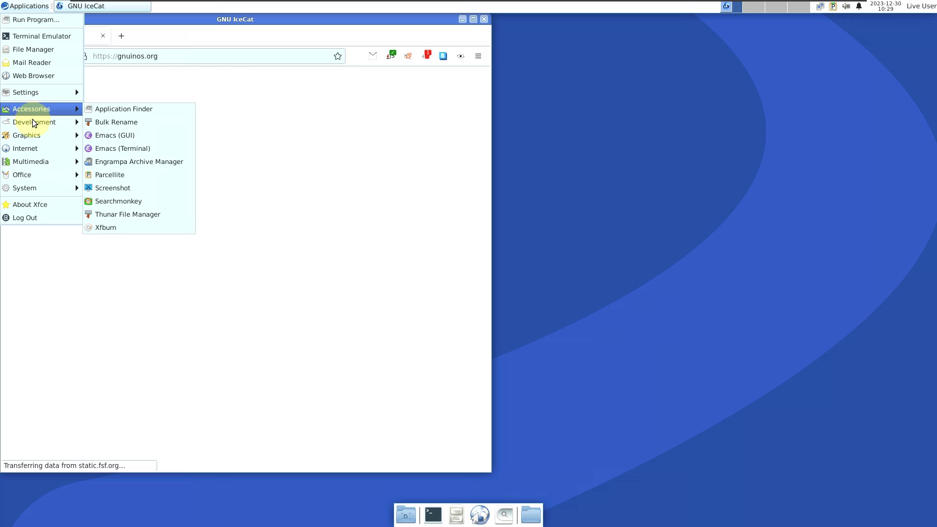
mouse_move(37, 139)
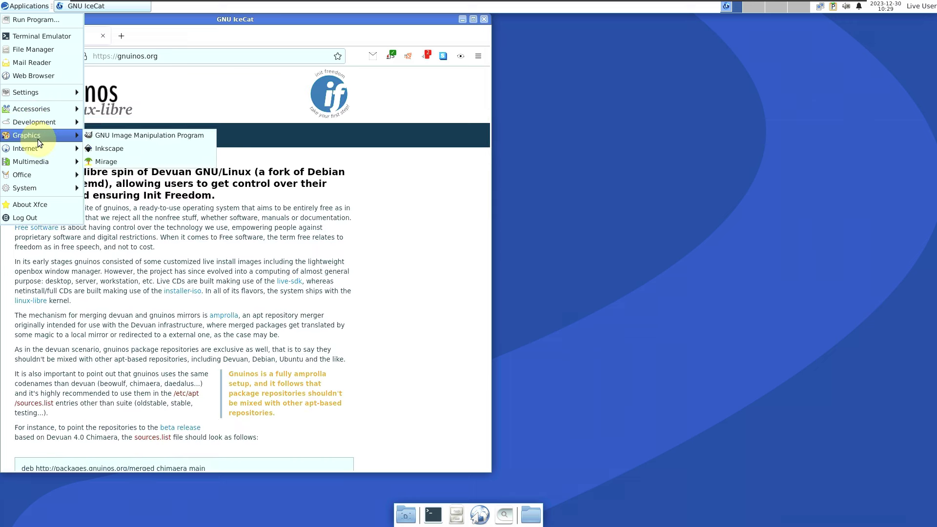
mouse_move(42, 163)
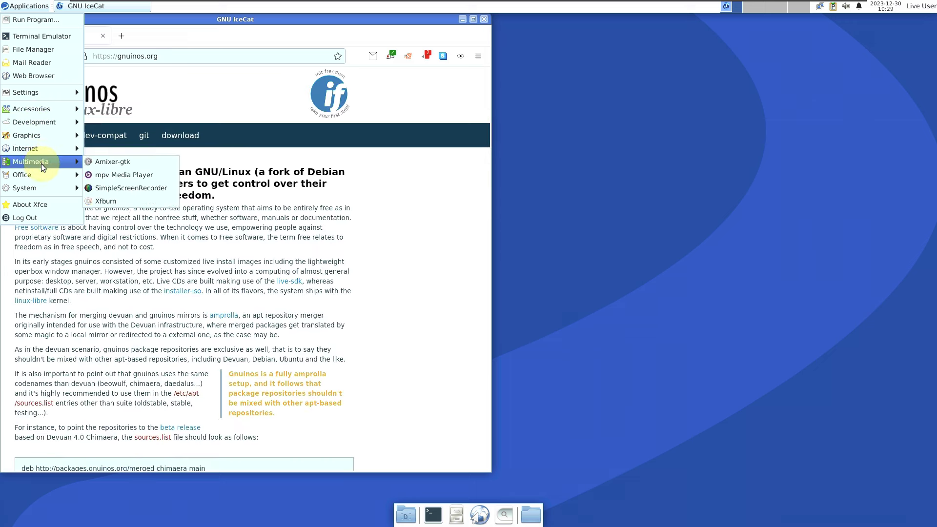
mouse_move(48, 191)
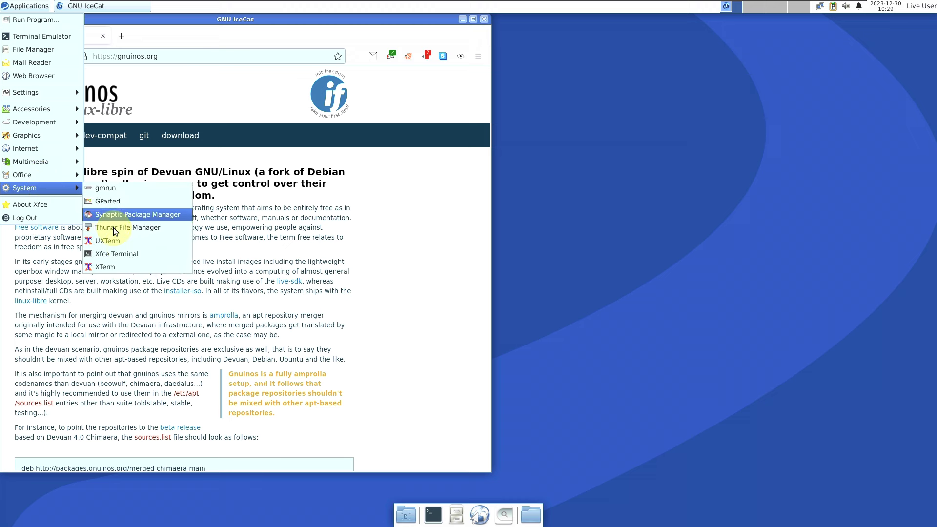
left_click(123, 254)
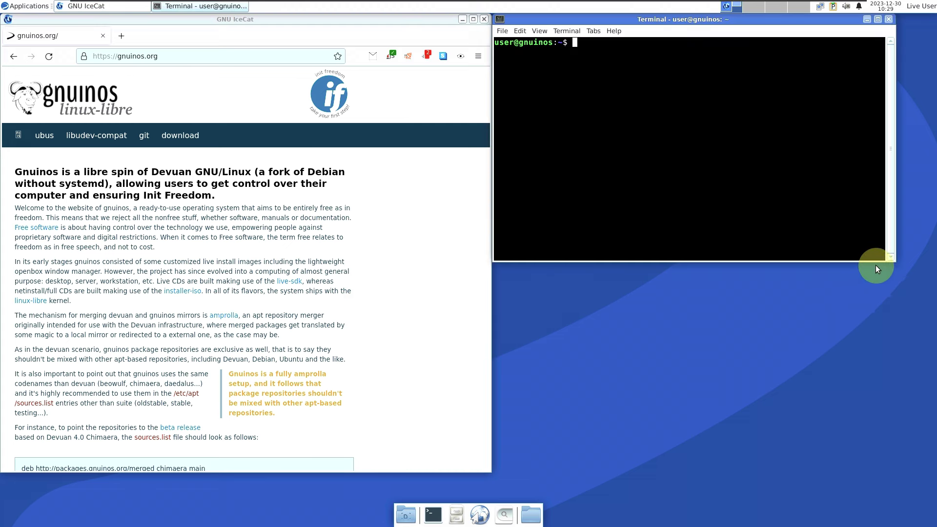
left_click_drag(897, 265, 871, 503)
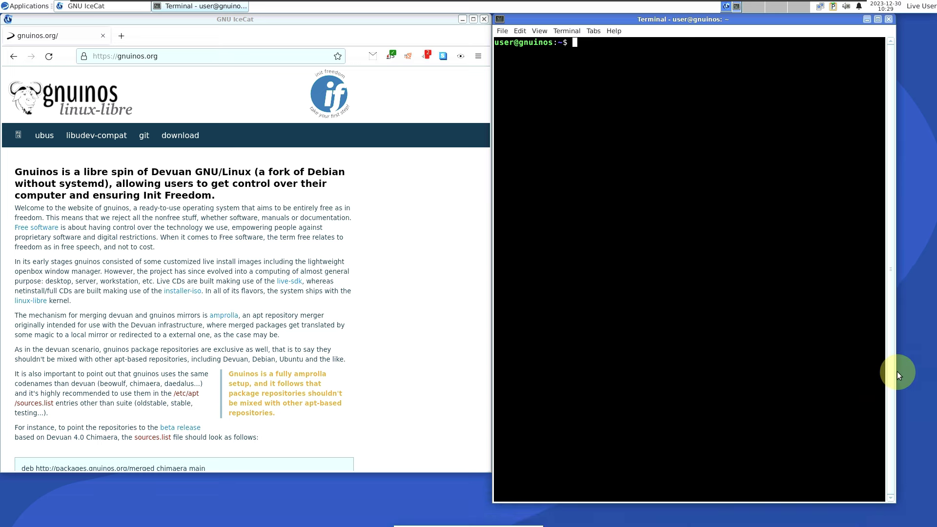
left_click_drag(896, 372, 928, 372)
Step: View the About information for xfce4-terminal and close it
left_click(613, 31)
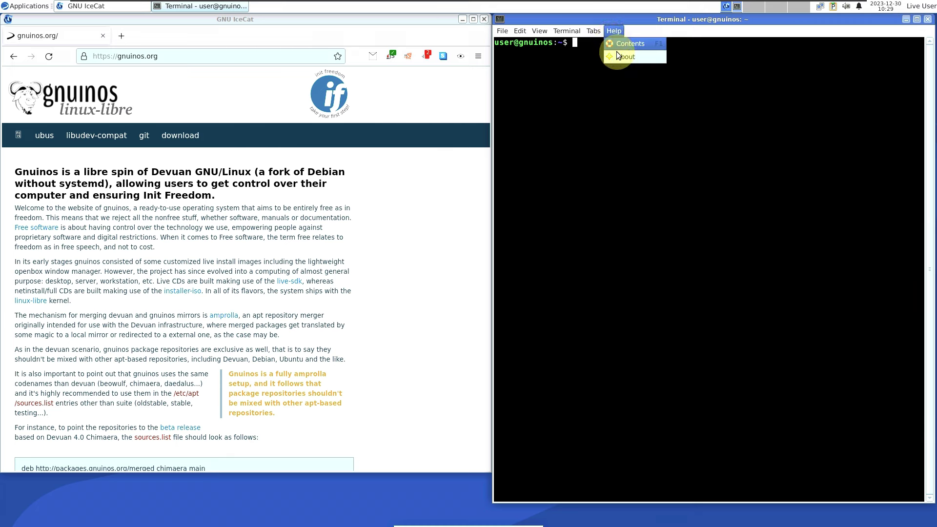
left_click(617, 54)
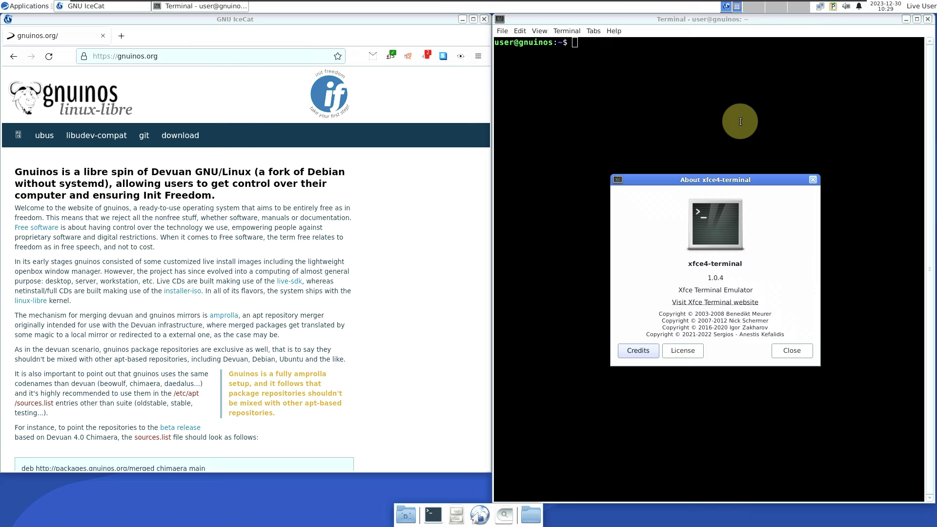
left_click(814, 180)
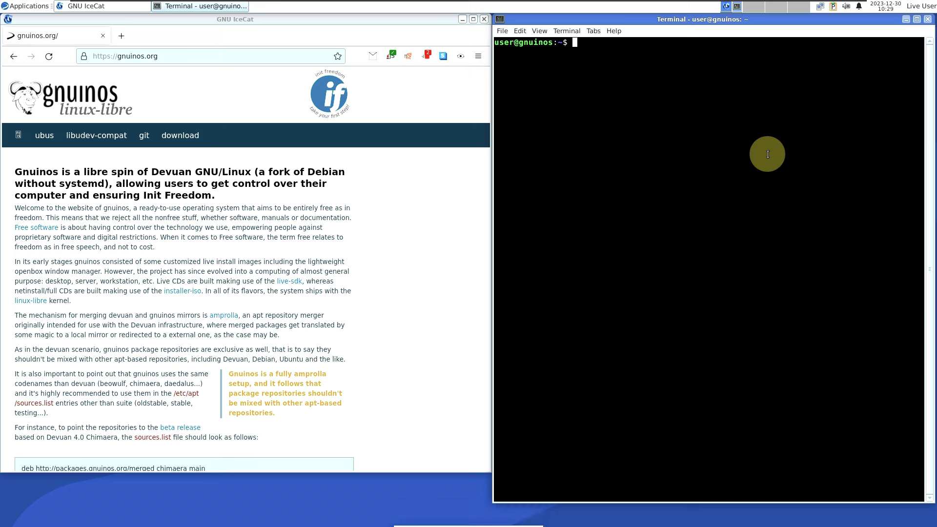
Step: Query the system from the terminal with the commands inxi, neofetch, cat /etc/issue and htop
type("inxi")
key("Return")
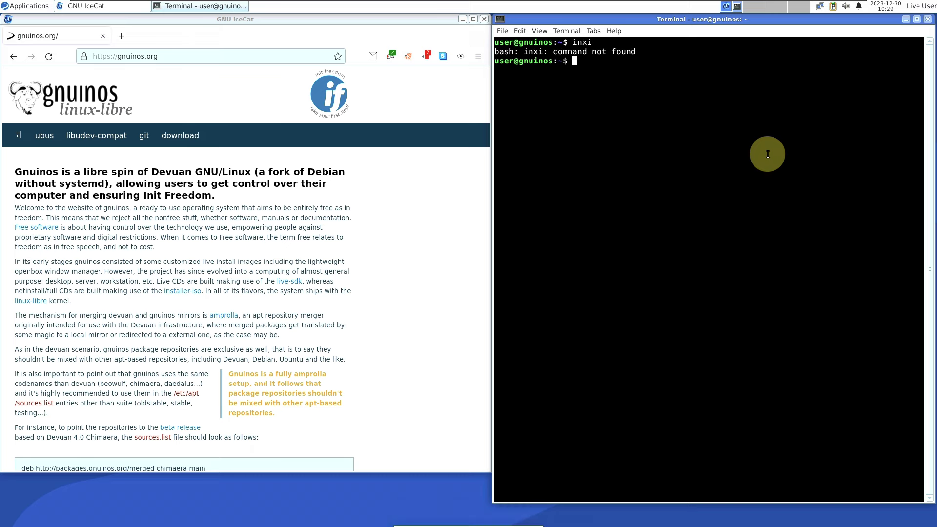
type("neofetch")
key("Return")
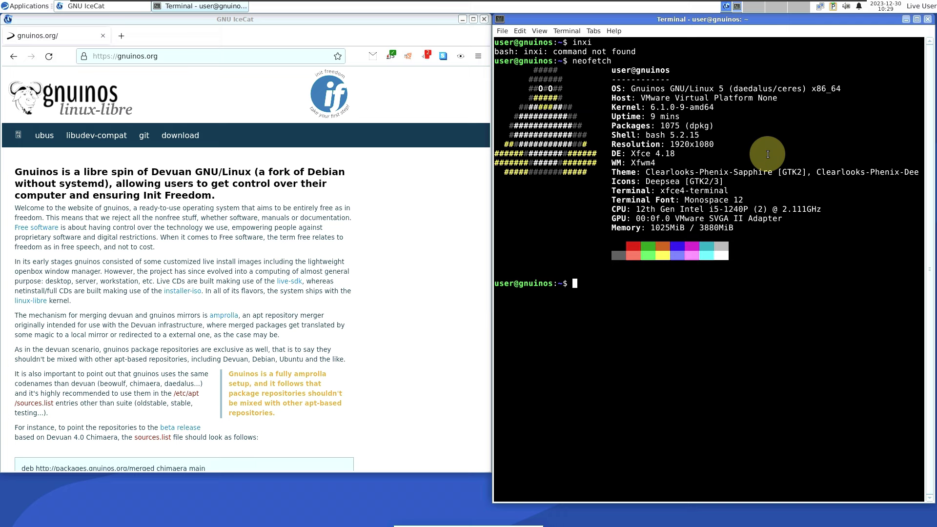
type("cat /etc/issue")
key("Return")
type("htop")
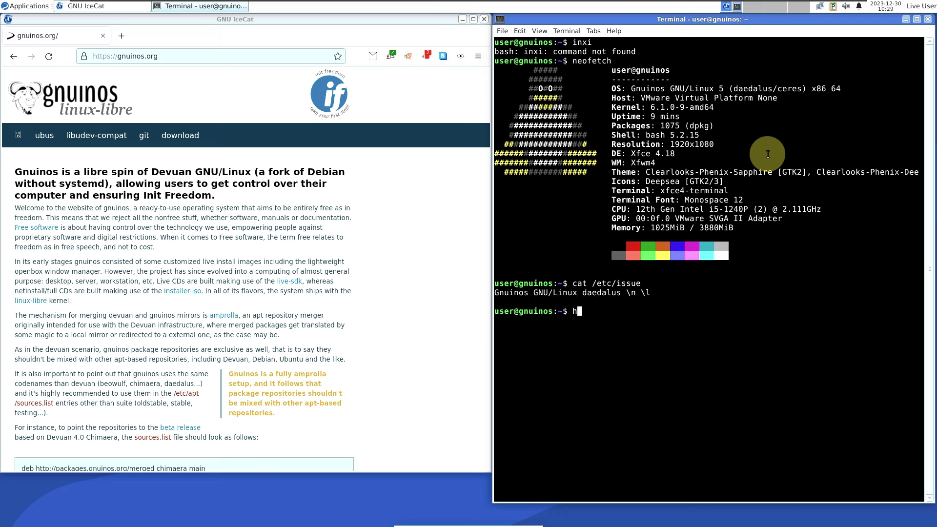
key("Return")
Step: Exit the terminal session and skim the Gnuinos home page in the browser
type("exit")
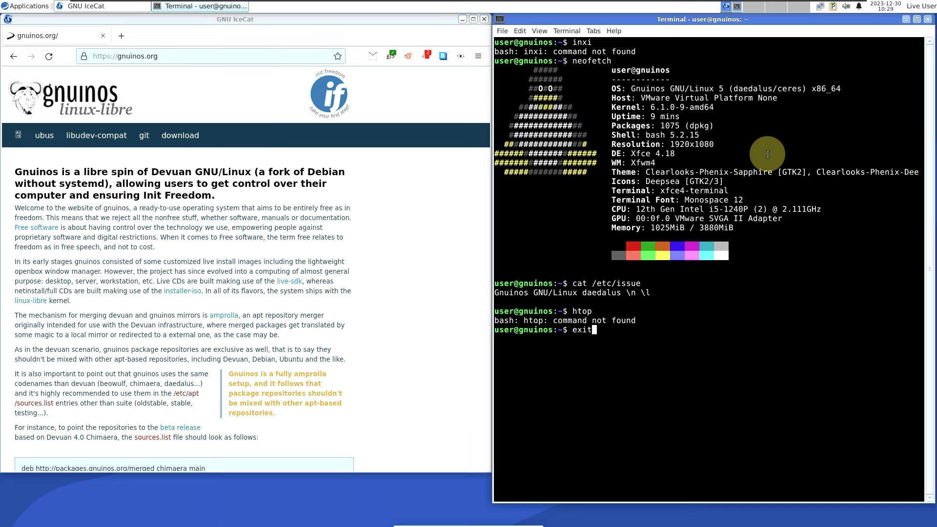
key("Return")
scroll(381, 176, "down", 10)
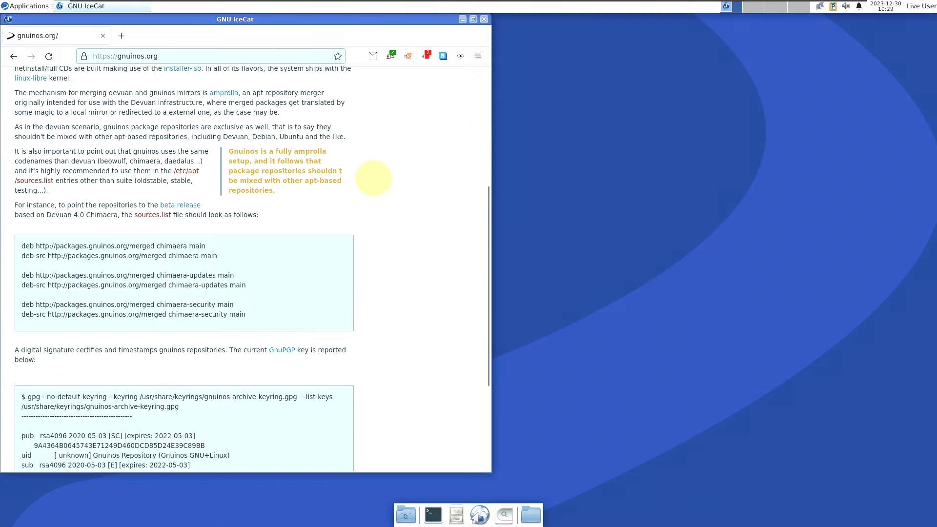
scroll(324, 298, "up", 10)
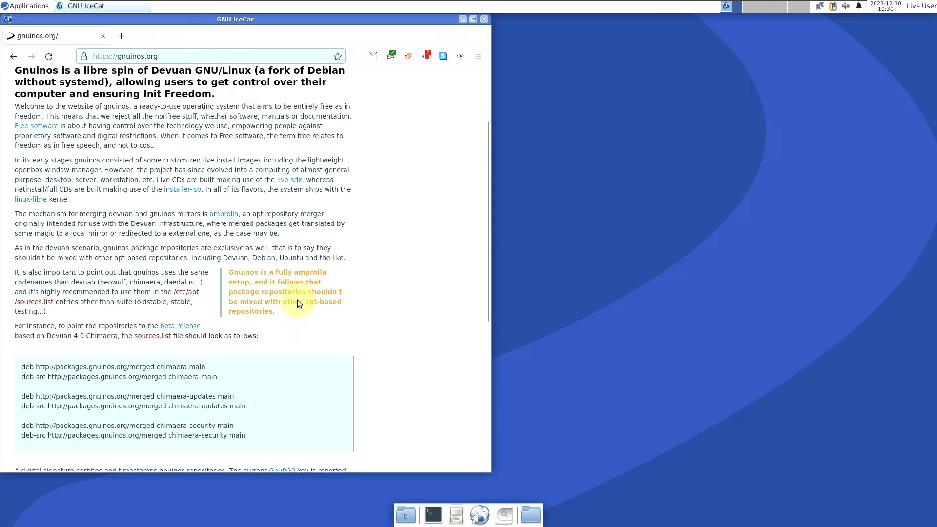
Step: Open the Gnuinos downloads mirror and examine the folder dates in the chimaera directory in a separate tab
left_click(206, 172)
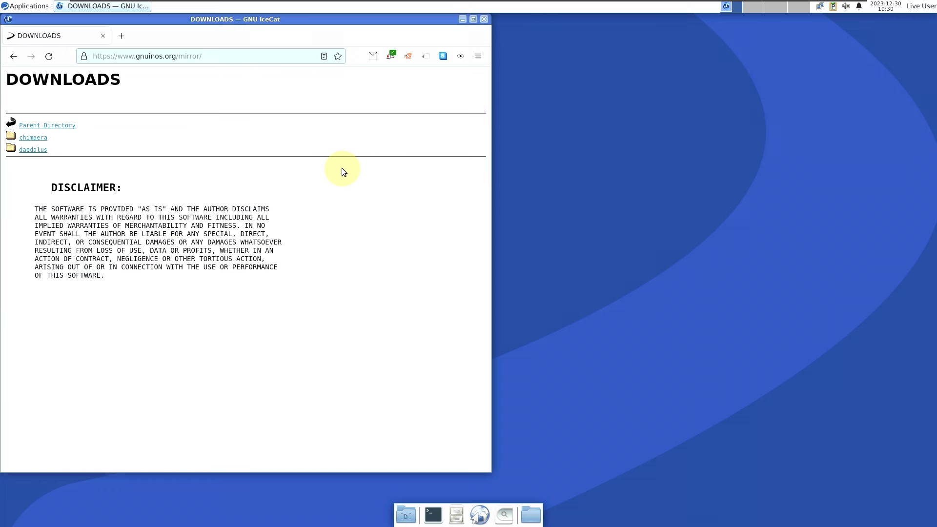
right_click(43, 138)
key("Escape")
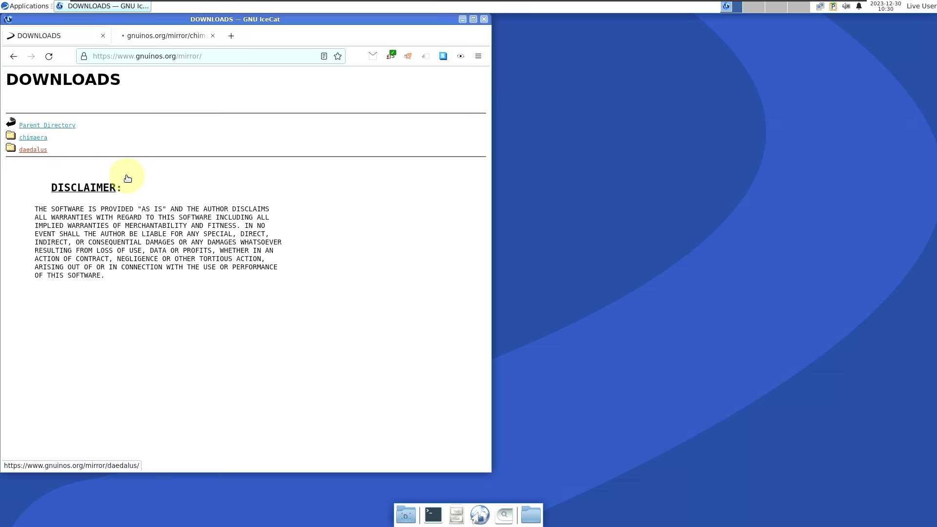
left_click(169, 37)
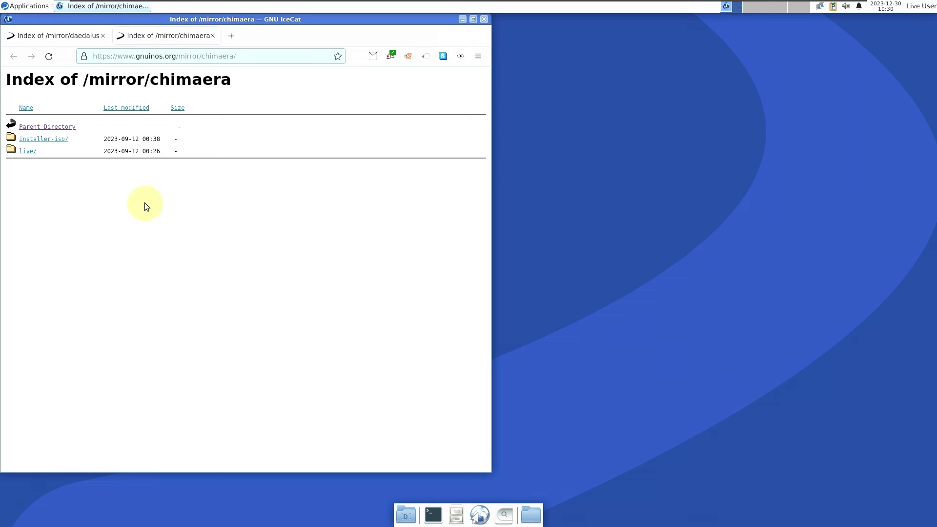
left_click_drag(128, 139, 121, 139)
left_click_drag(141, 151, 103, 151)
Step: Examine the ISO images offered in the daedalus directory of the mirror
left_click(54, 34)
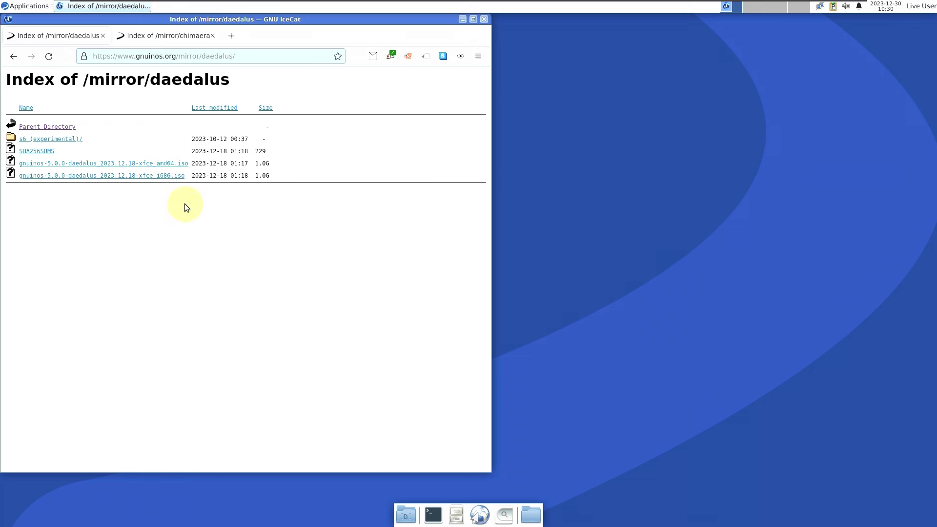
left_click_drag(228, 176, 188, 176)
left_click_drag(227, 163, 188, 167)
Step: Start downloading gnuinos-5.0.0-daedalus_2023.12.18-xfce_amd64.iso and cancel the transfer
left_click(177, 177)
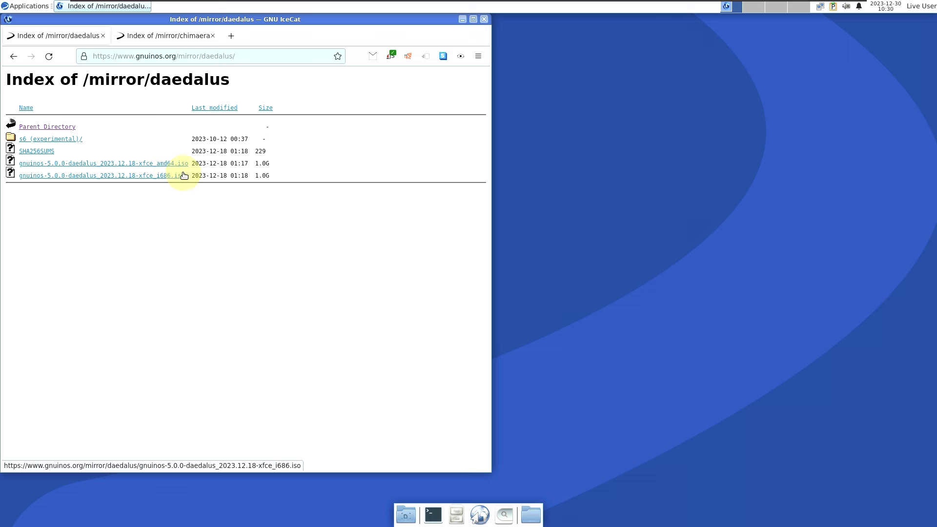
left_click(122, 163)
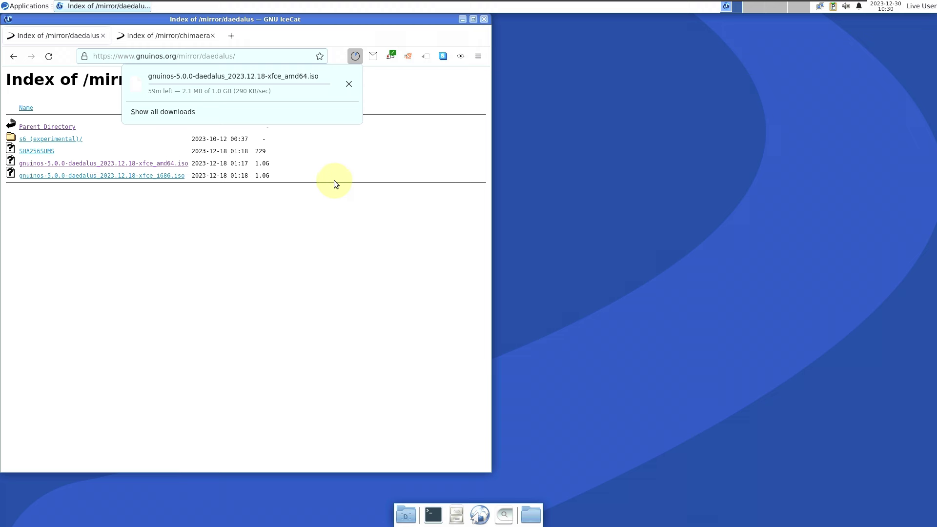
left_click(349, 83)
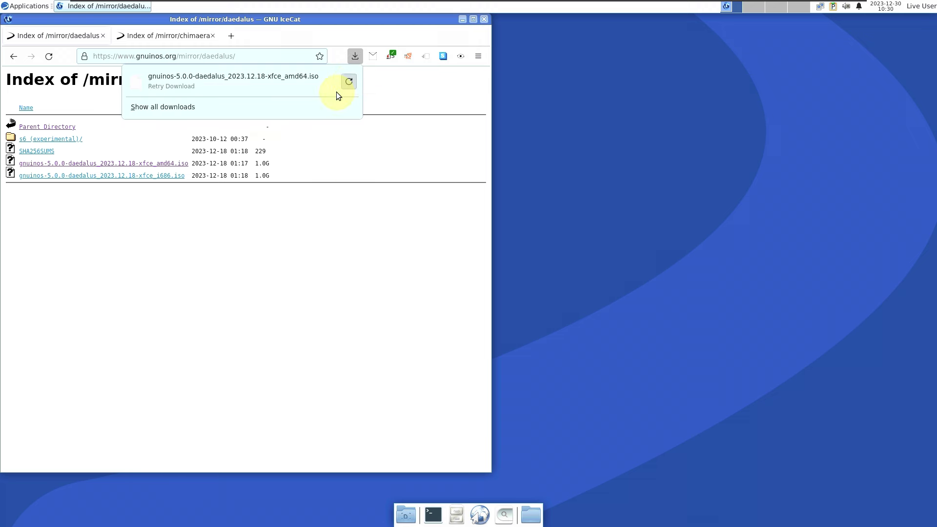
Step: Try to open the live directory under the chimaera mirror, and quit the browser
left_click(190, 36)
left_click(27, 151)
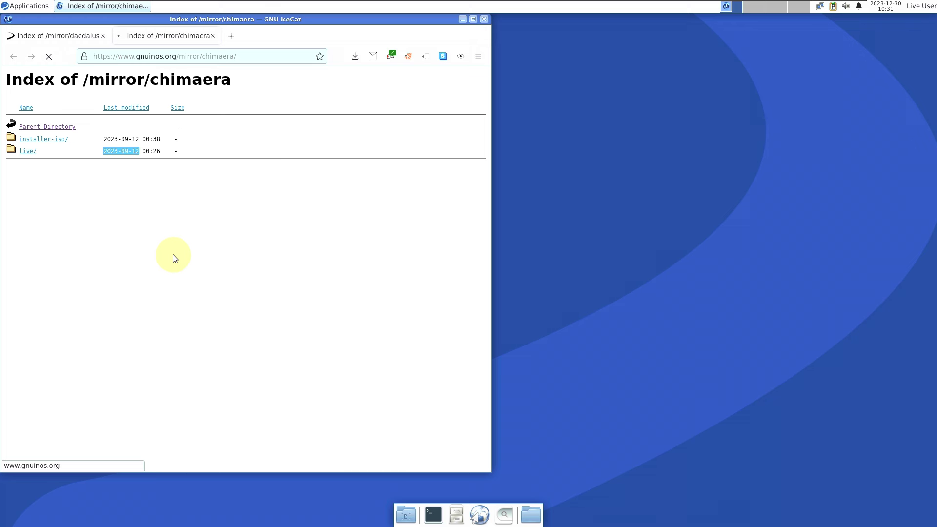
left_click(76, 36)
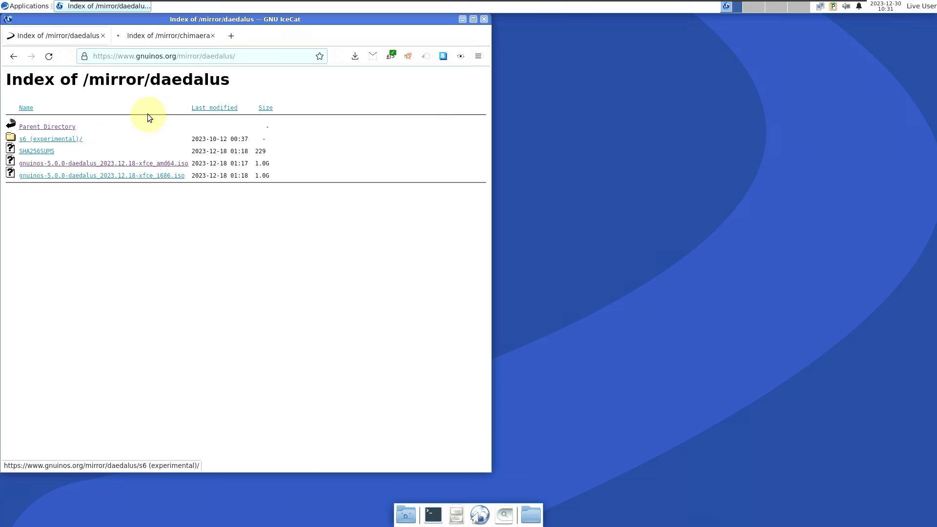
left_click(136, 43)
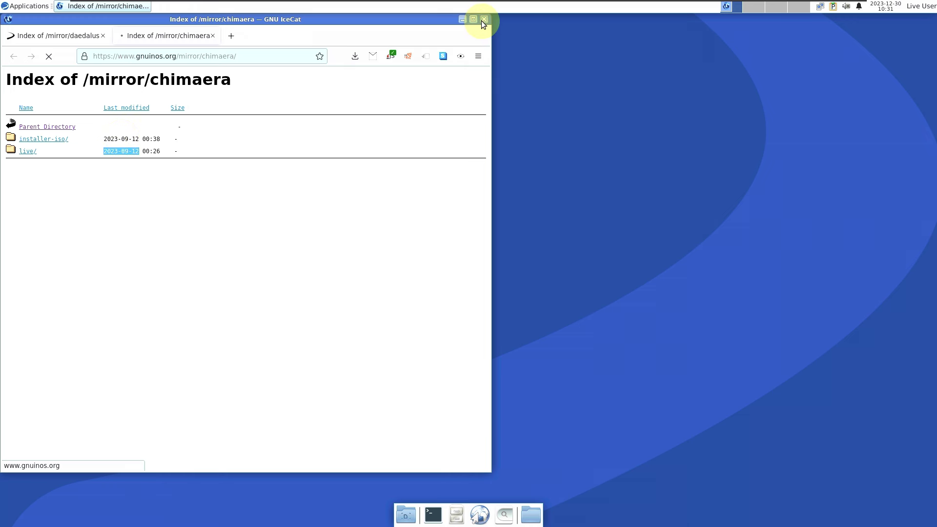
key("ctrl+q")
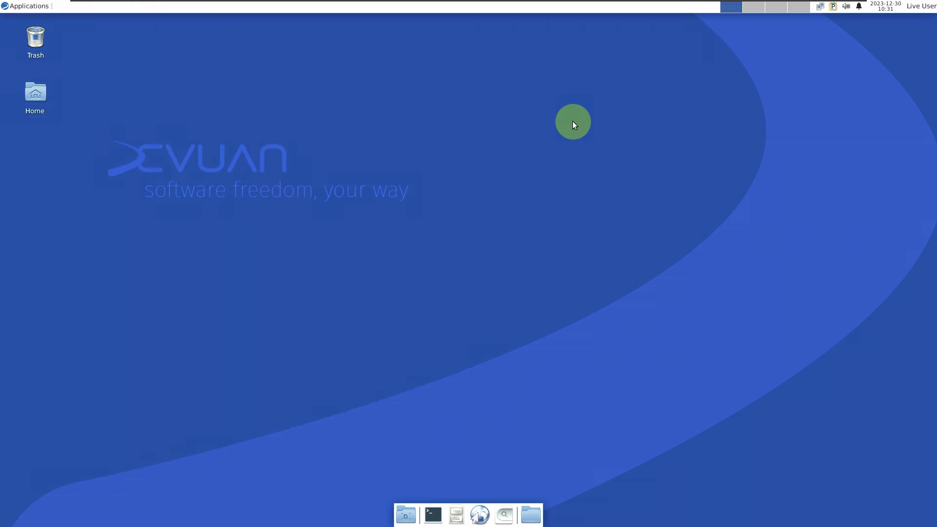
Step: Check the desktop panel's user menu, clock and notification items
left_click(925, 6)
left_click(926, 6)
left_click(887, 7)
left_click(888, 6)
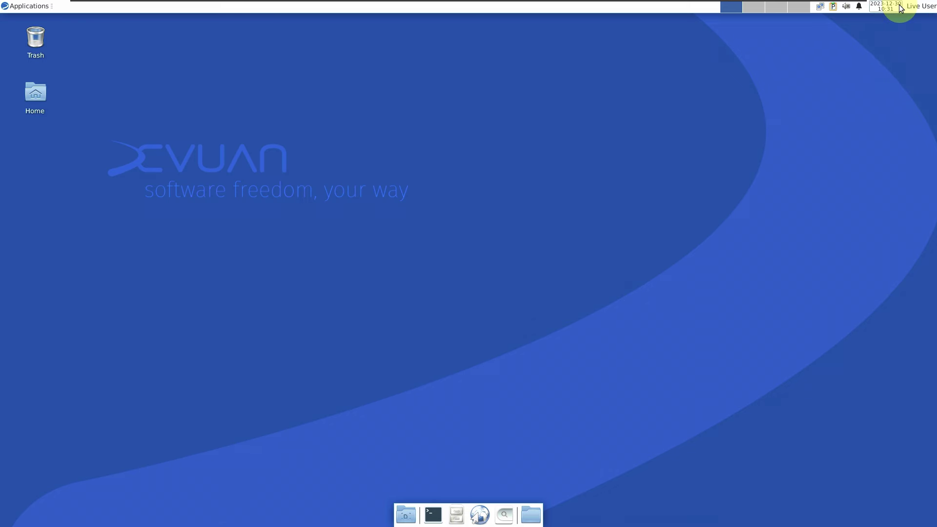
left_click(860, 7)
Step: Try to launch the audio mixer from the volume indicator and check the clipboard history
left_click(852, 7)
left_click(851, 8)
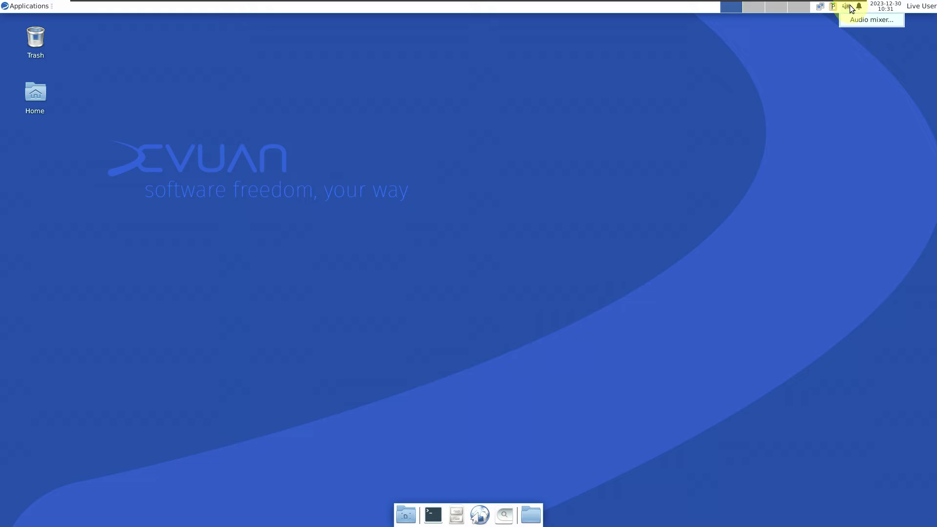
left_click(857, 15)
left_click(835, 8)
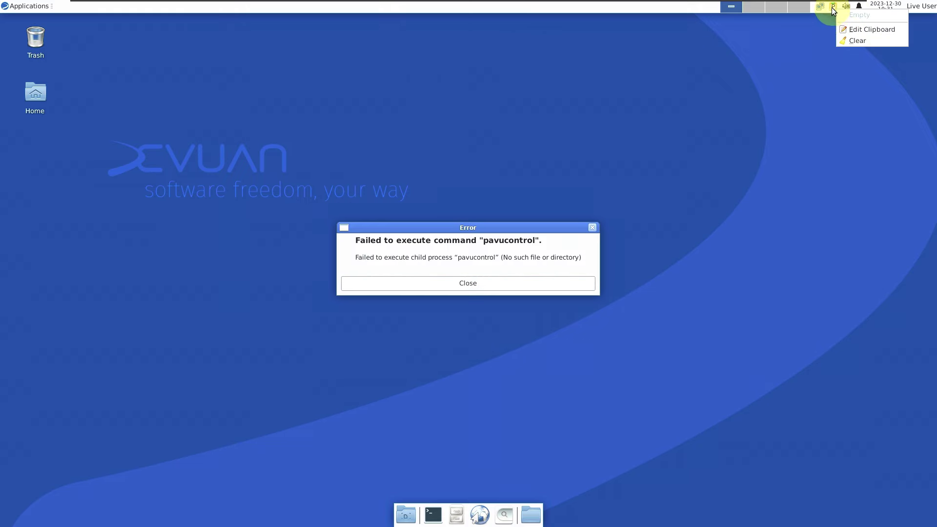
Step: View the simple-netaid network tool, exit it, and dismiss the pavucontrol error dialog
left_click(820, 8)
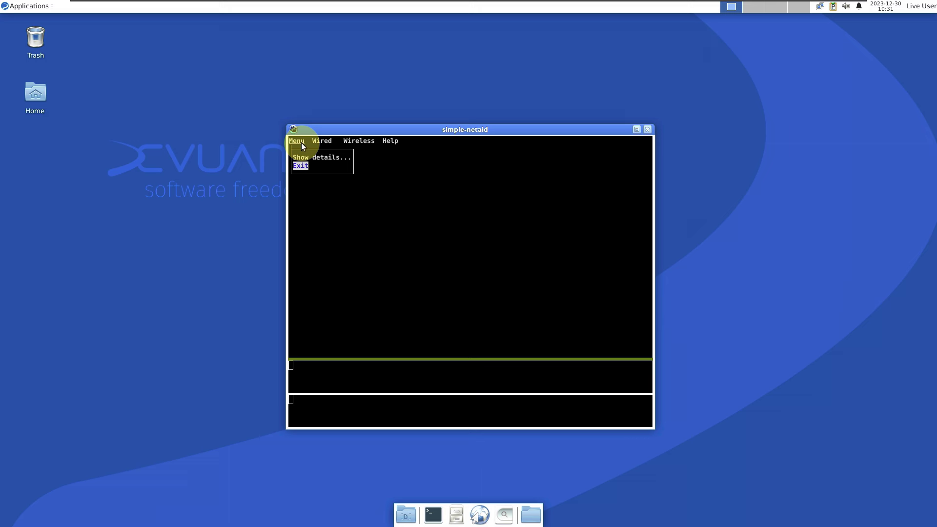
key("Return")
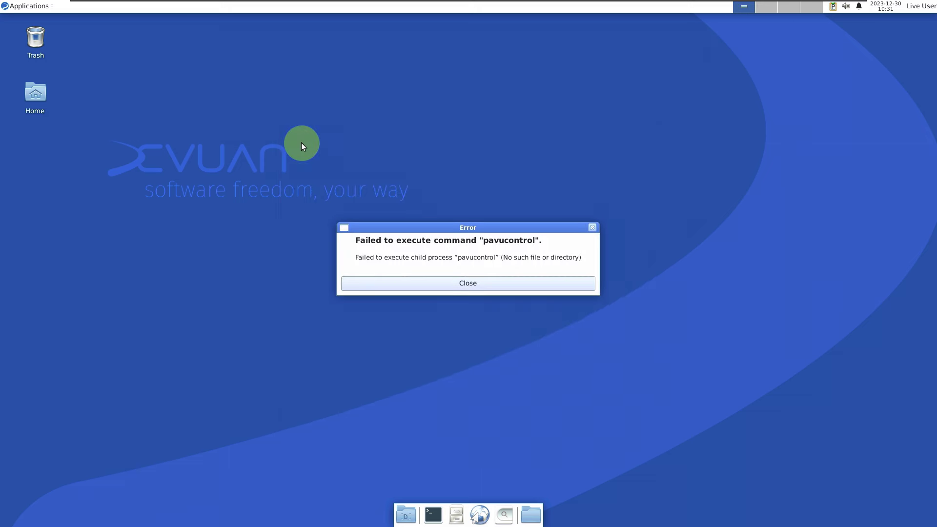
left_click(405, 286)
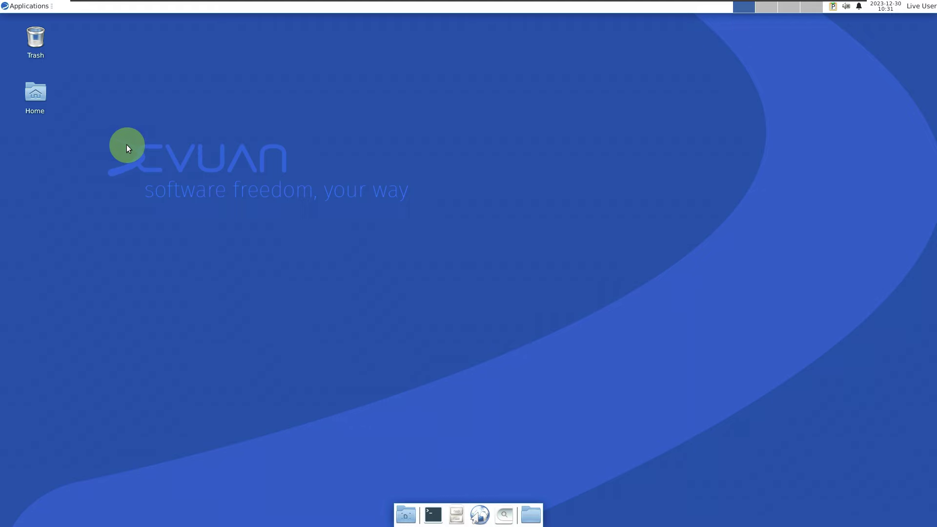
Step: Reposition and enlarge the Thunar window showing the home folder, and view Thunar's About information
left_click_drag(416, 152, 161, 29)
left_click_drag(395, 272, 650, 479)
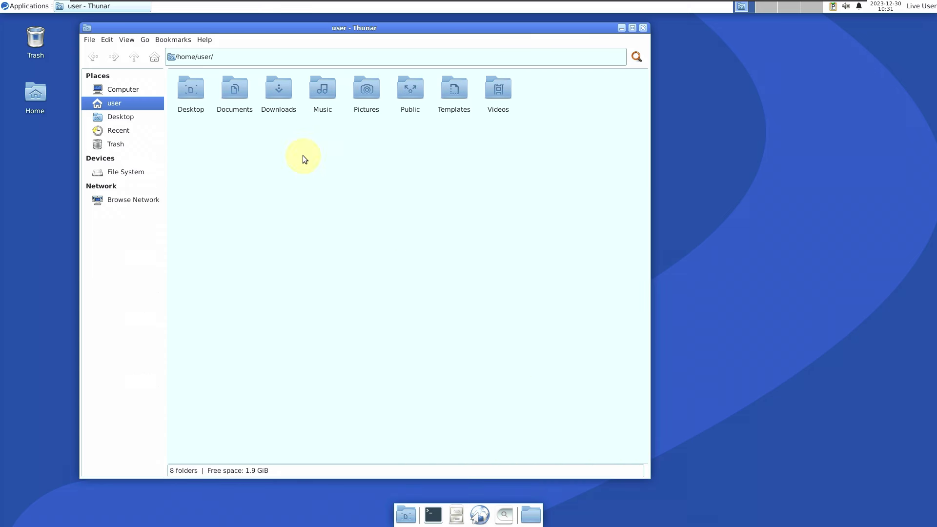
left_click(204, 42)
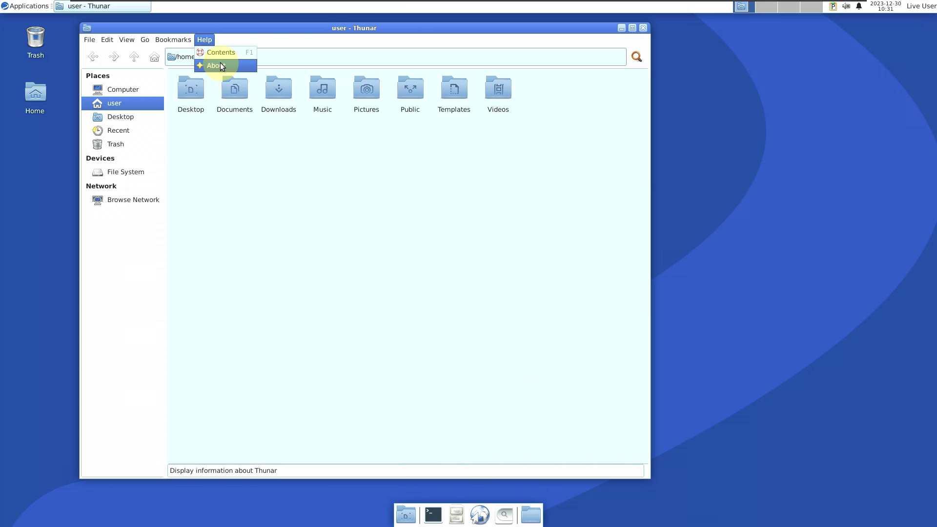
left_click(220, 63)
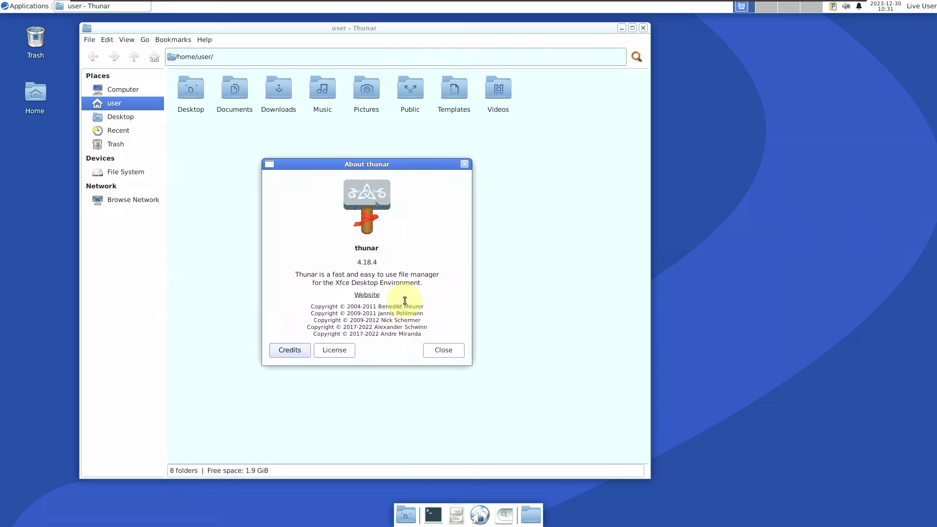
left_click(451, 347)
Step: View the general properties of the home folder and close them
left_click(91, 41)
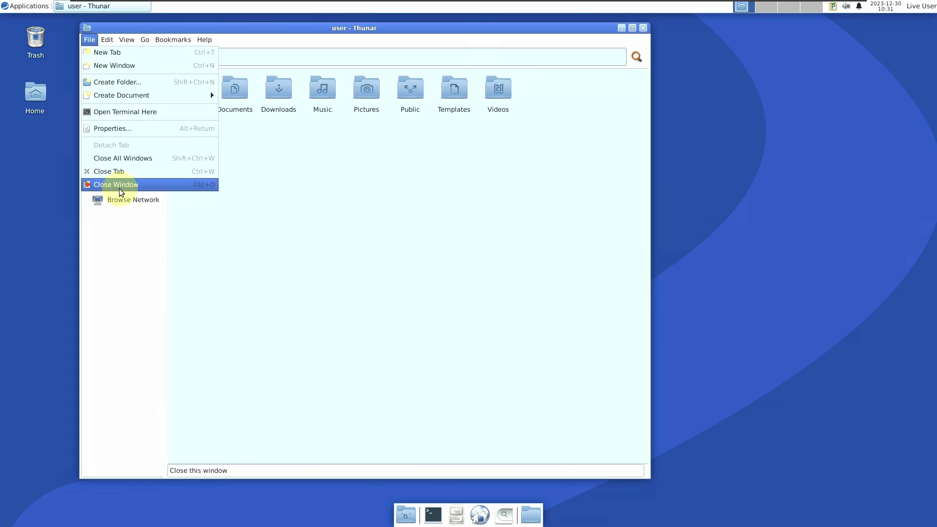
left_click(118, 128)
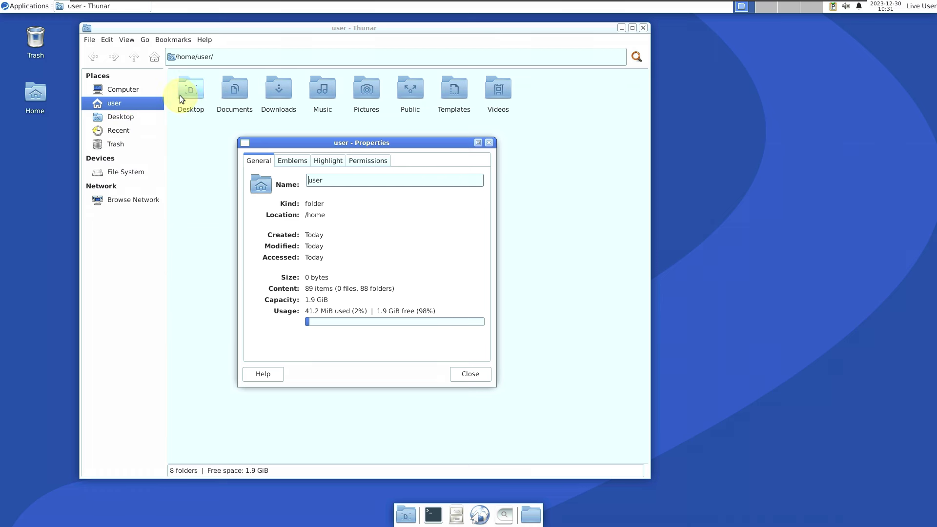
left_click(470, 374)
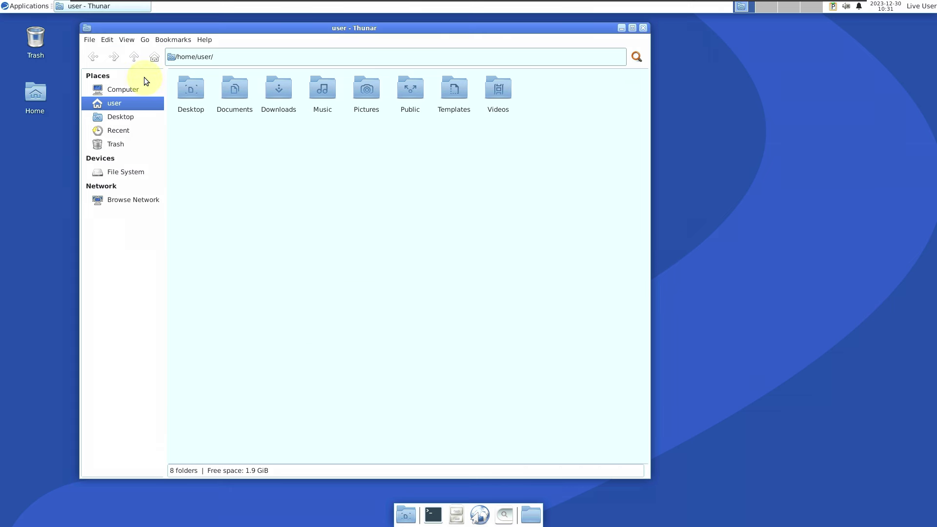
Step: Review Thunar's Display, Side Pane, Behavior, Advanced and Shortcuts preferences without changing anything, and close them
left_click(107, 40)
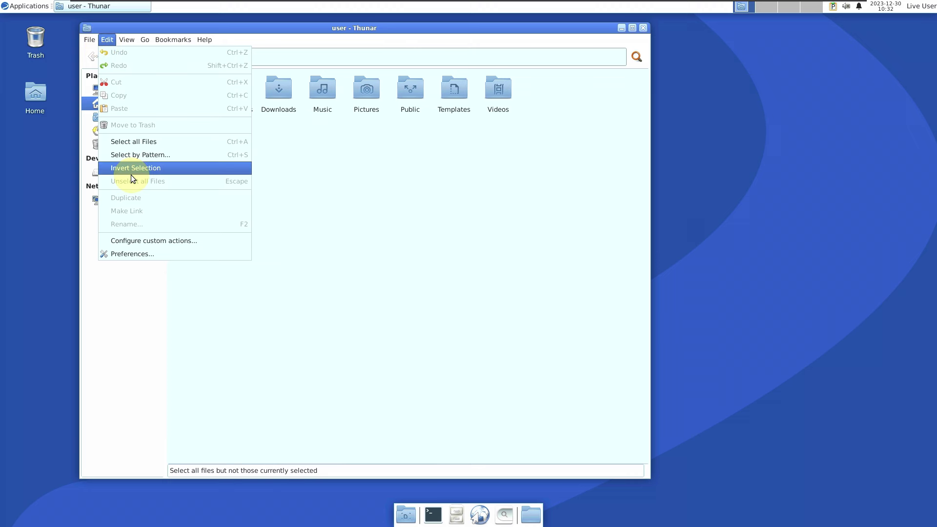
left_click(134, 254)
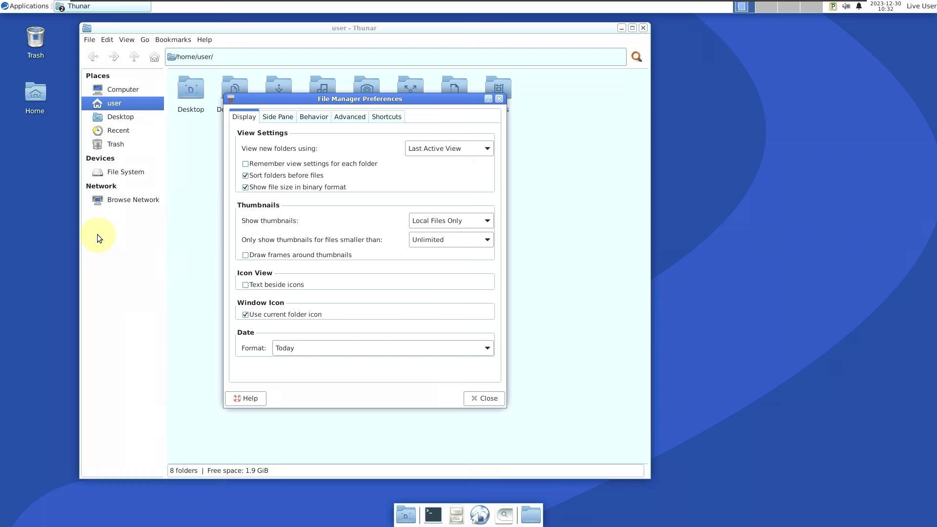
left_click(282, 121)
left_click(319, 119)
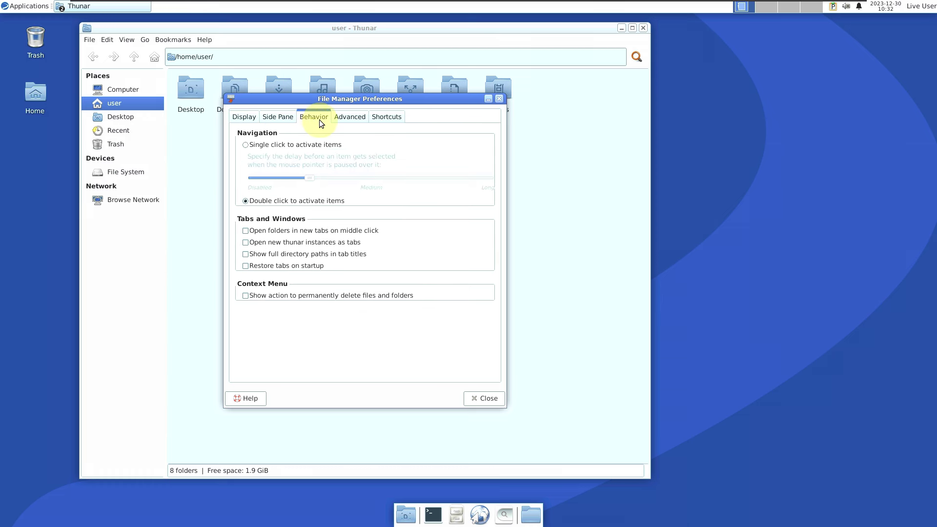
left_click(348, 121)
left_click(393, 119)
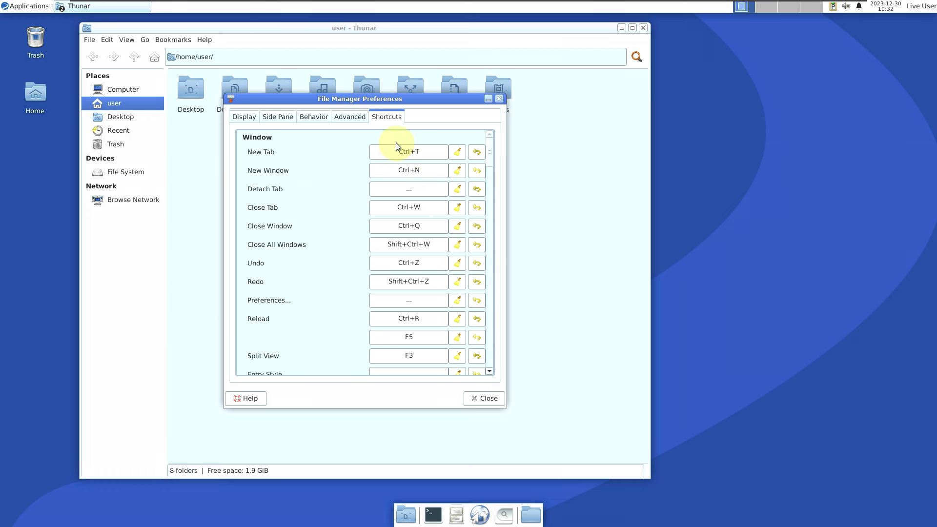
left_click(498, 99)
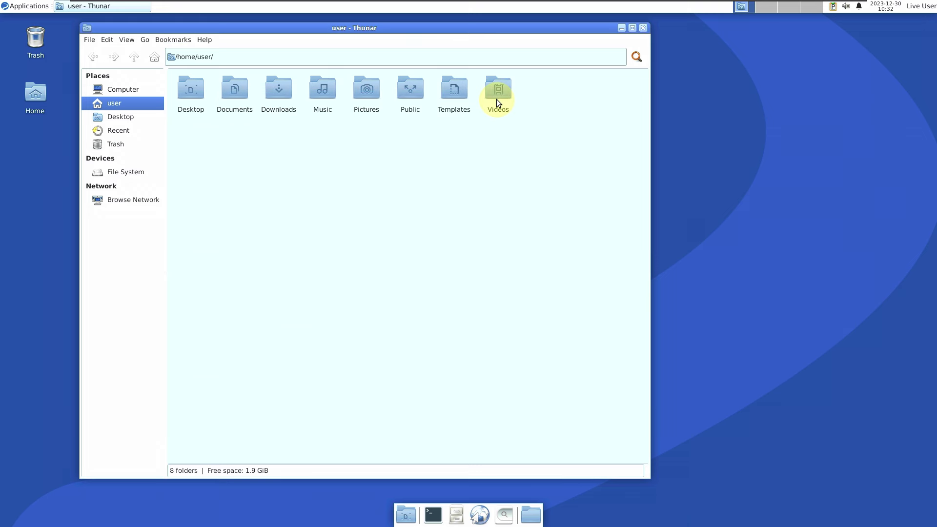
left_click(145, 38)
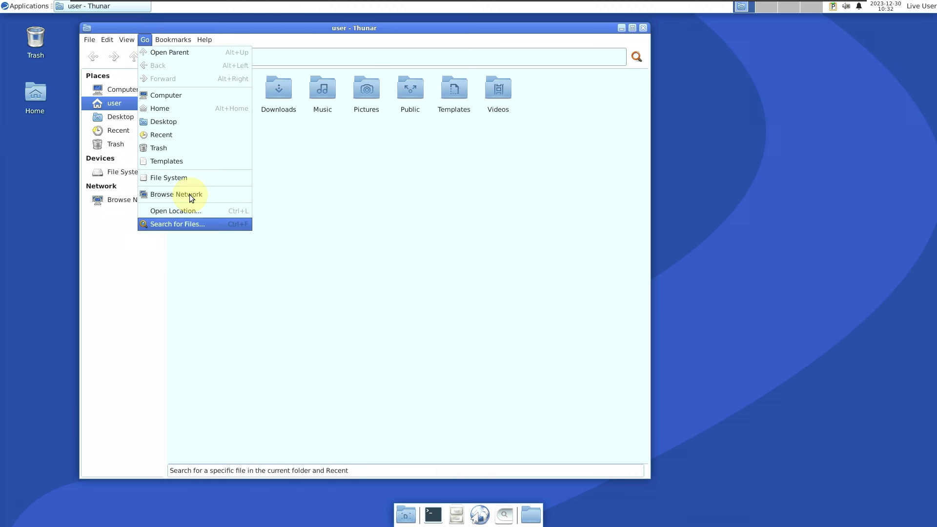
mouse_move(204, 39)
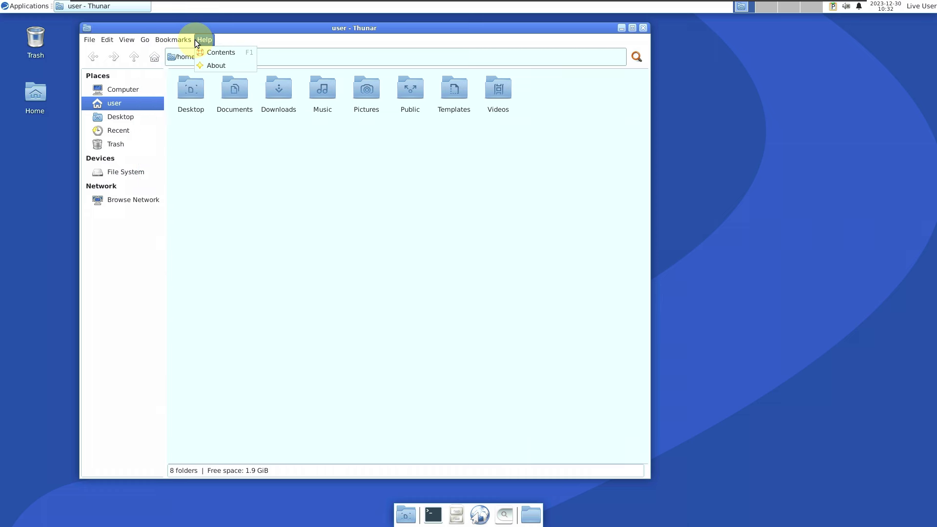
left_click(238, 230)
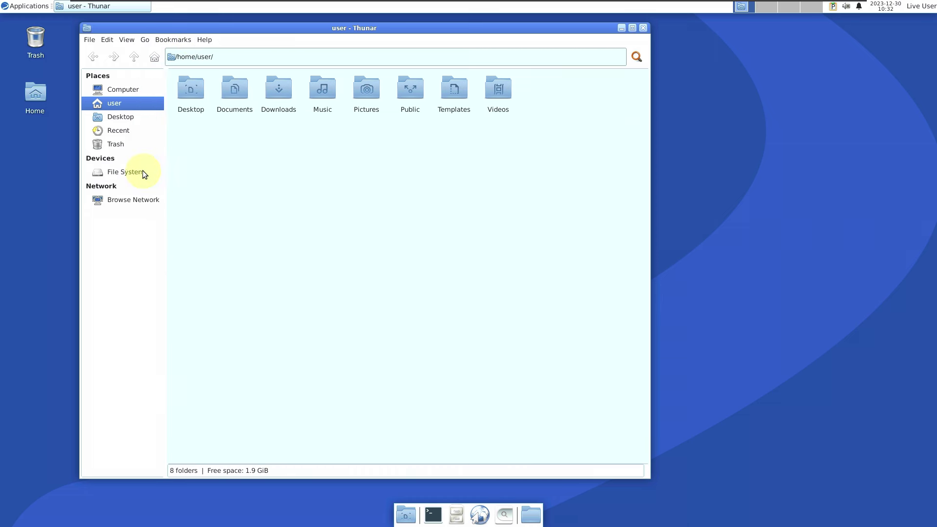
Step: Browse the root file system and look inside the lib64 and lib folders
left_click(143, 171)
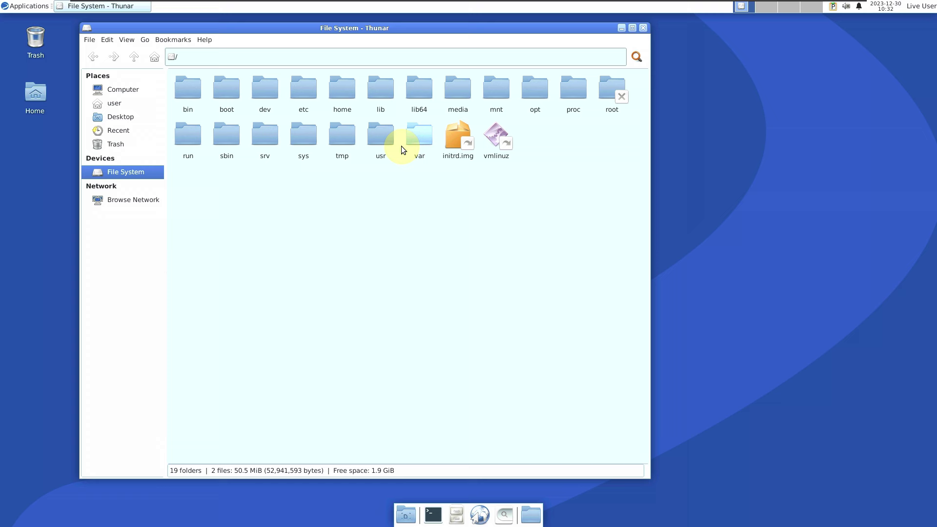
double_click(416, 101)
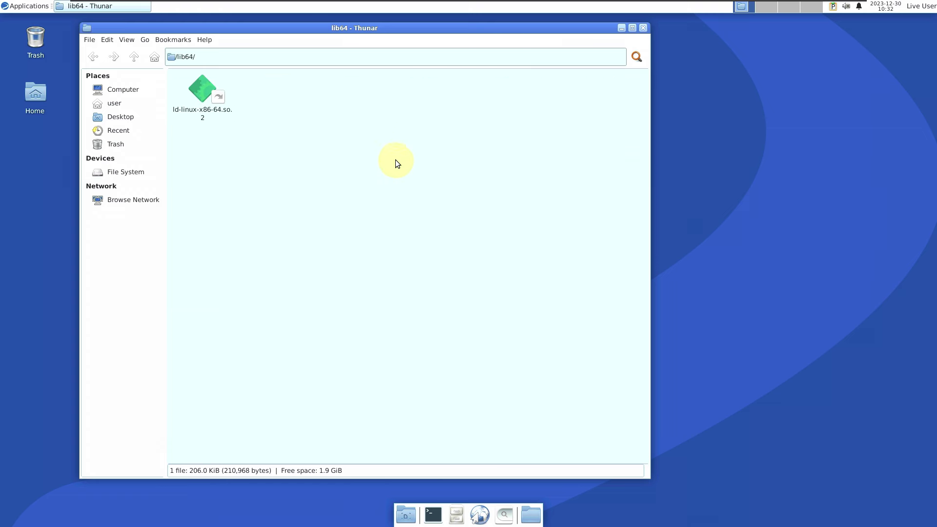
left_click(93, 57)
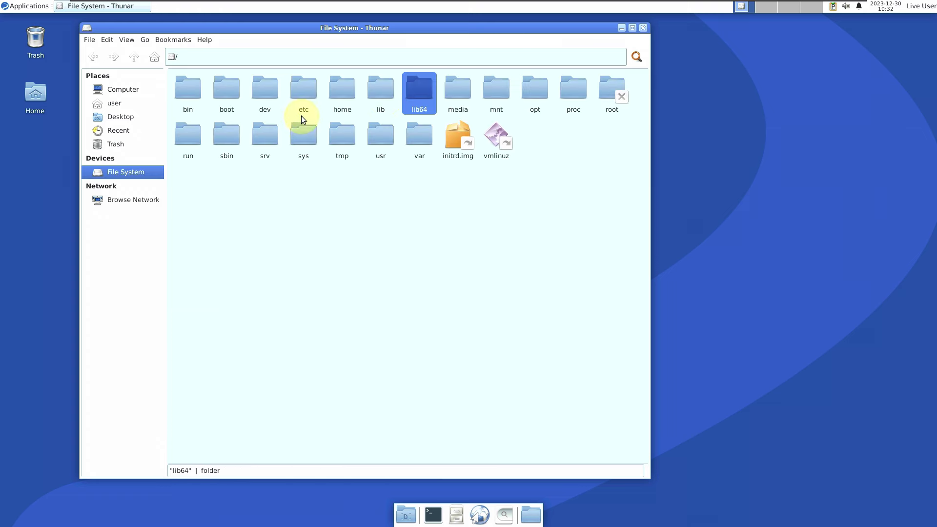
double_click(385, 96)
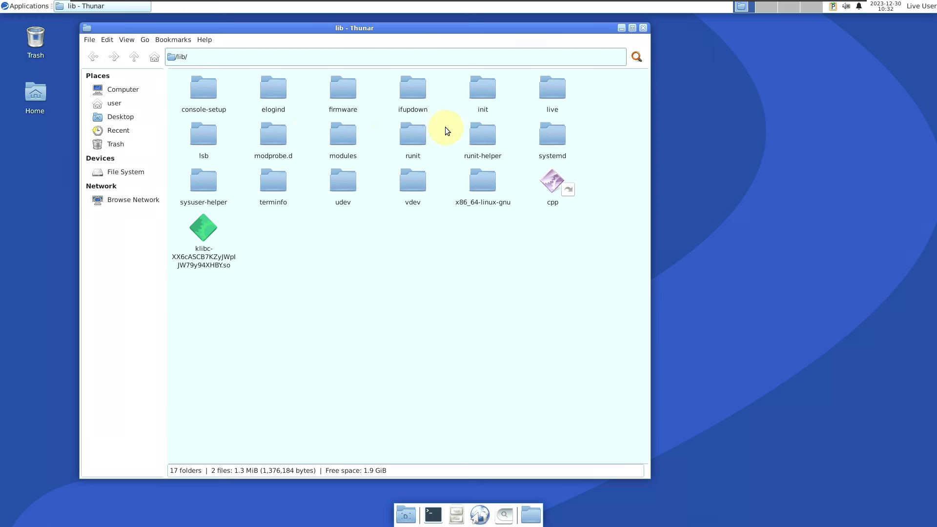
Step: Browse the root file system's sys folder and look inside its kernel, hypervisor and firmware folders
left_click(98, 55)
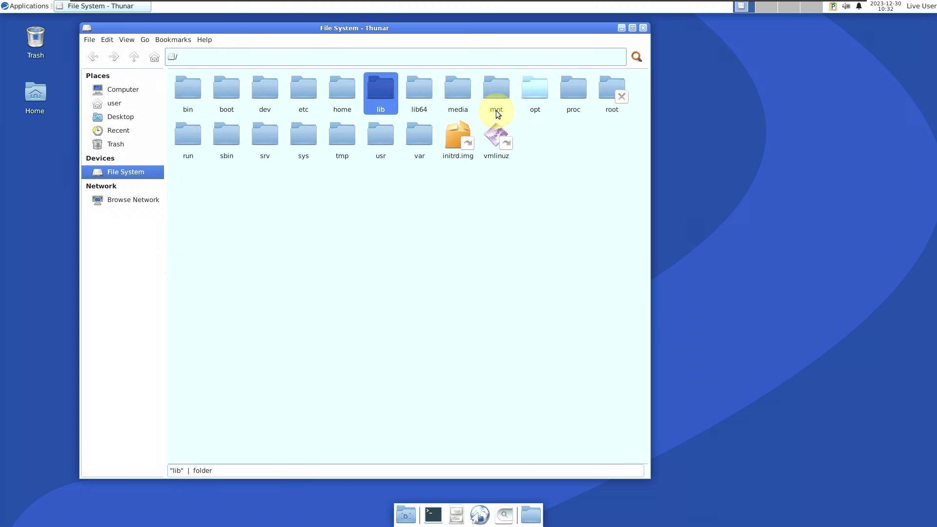
left_click(309, 142)
double_click(309, 141)
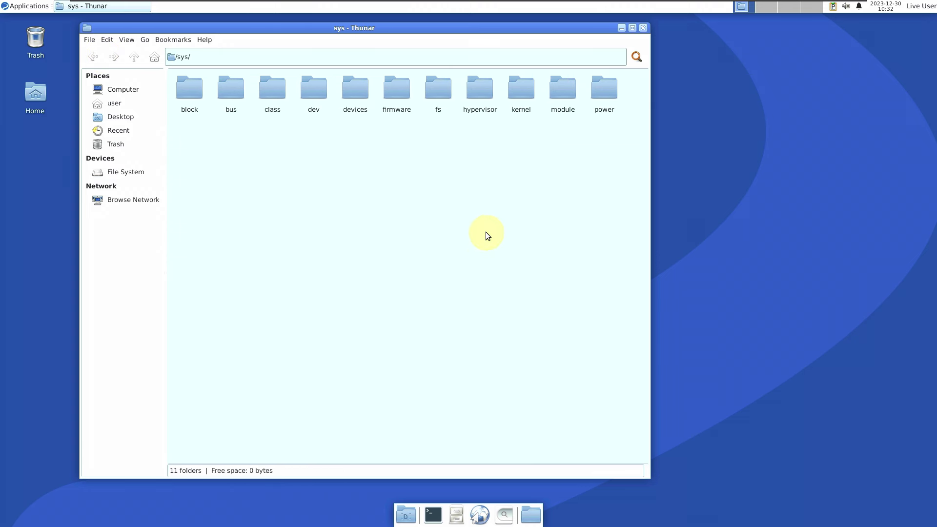
double_click(516, 95)
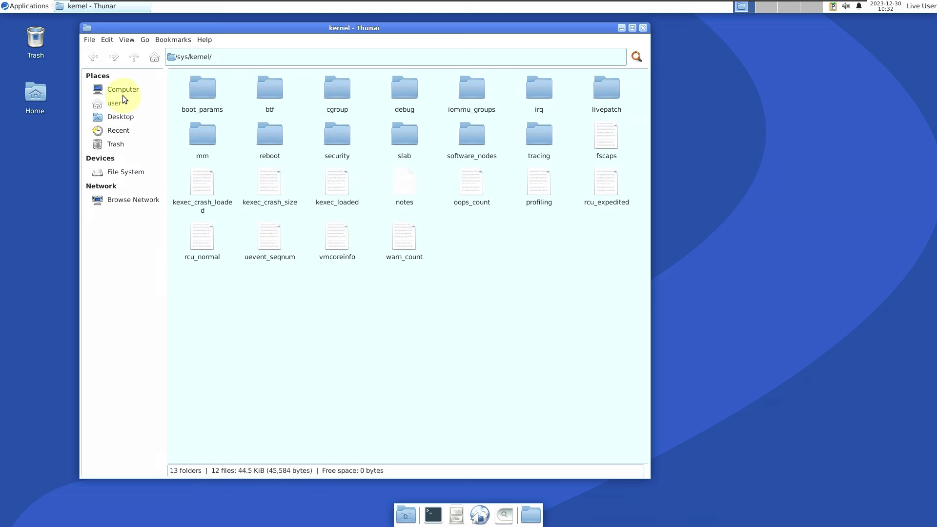
left_click(98, 56)
double_click(489, 88)
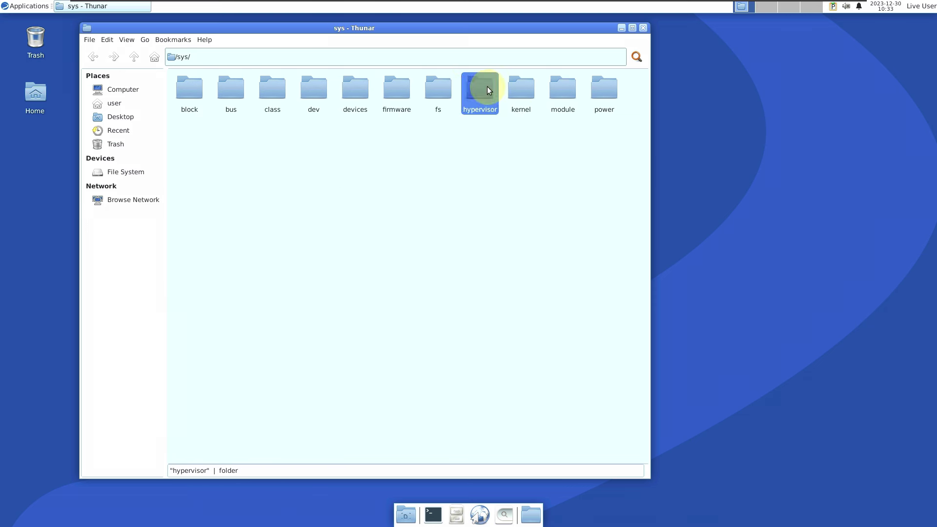
left_click(97, 60)
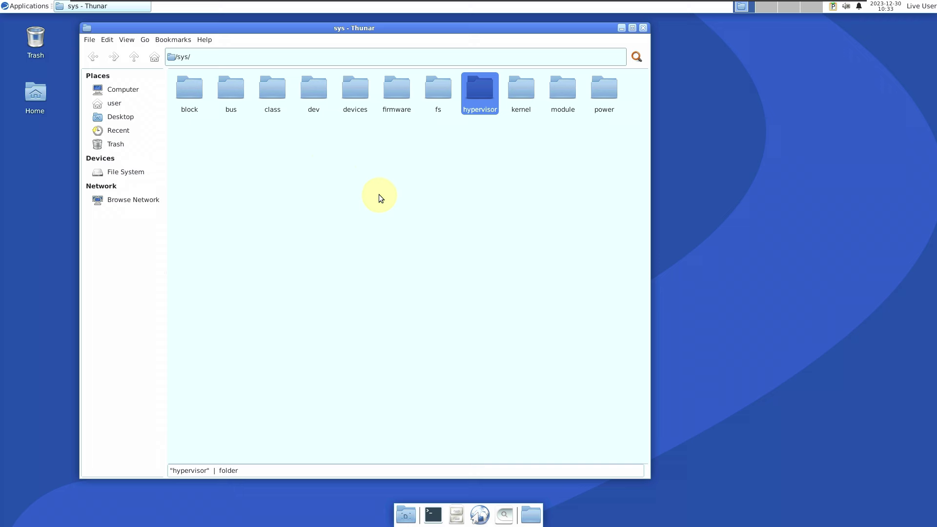
double_click(403, 99)
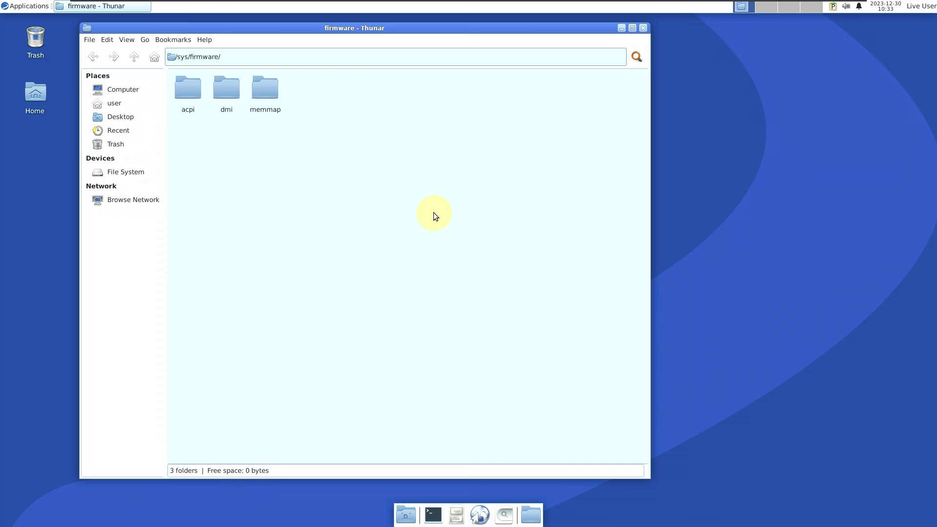
left_click(92, 61)
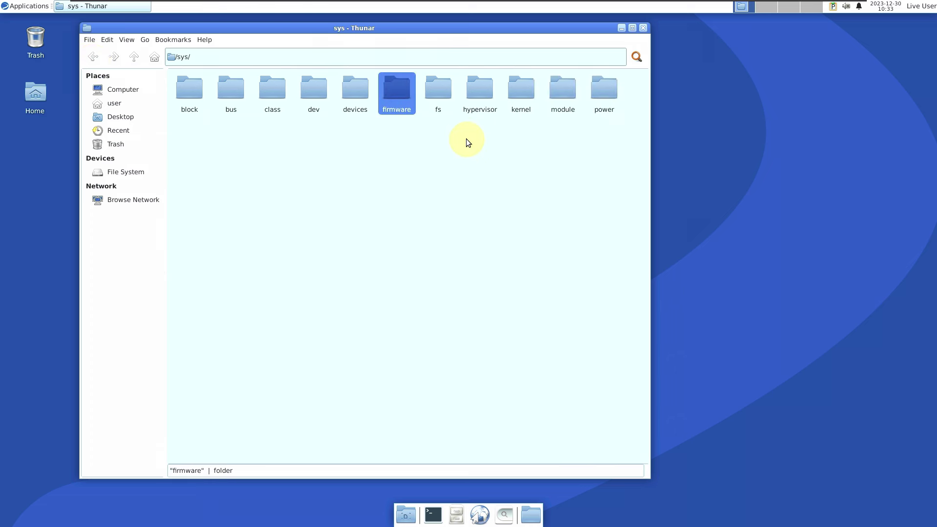
Step: View Thunar's About information again, and close it together with the file manager window
left_click(213, 41)
left_click(218, 67)
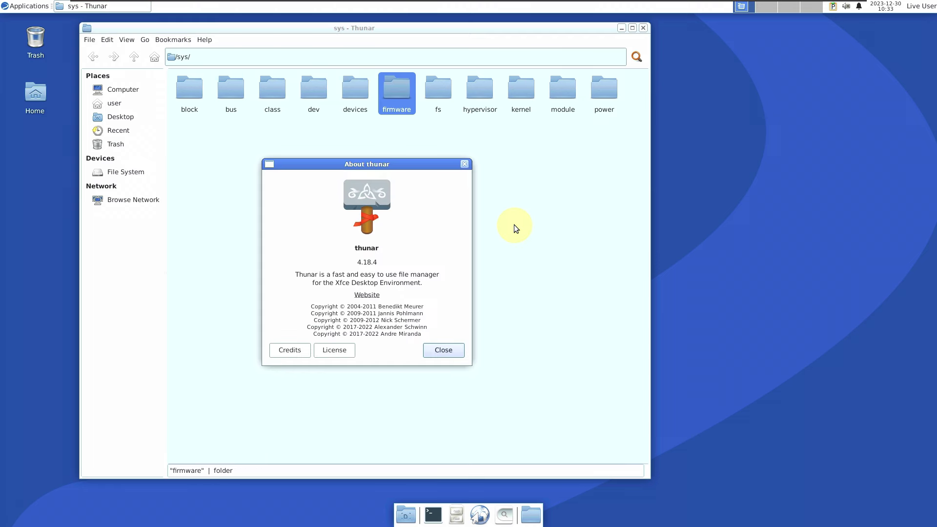
left_click(466, 165)
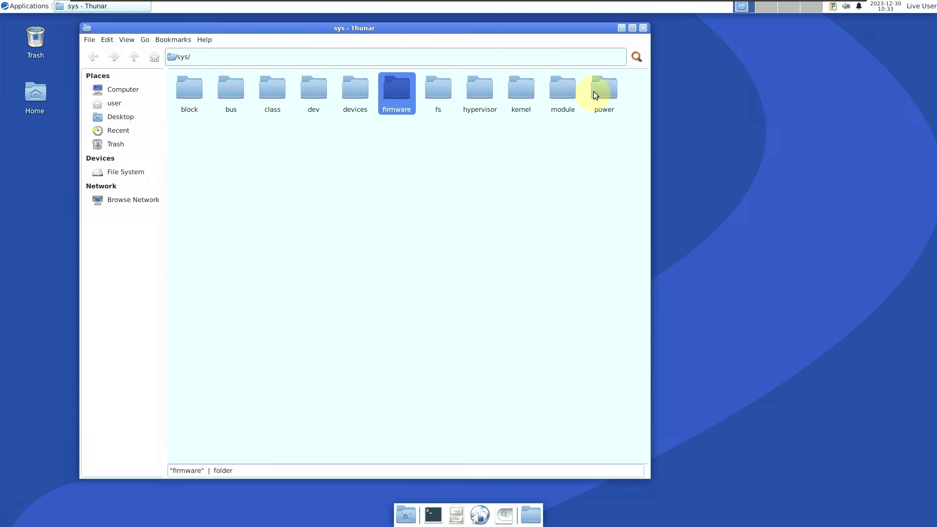
left_click(643, 28)
Step: Open the desktop settings and review the Menus and Icons options without changing anything
right_click(447, 127)
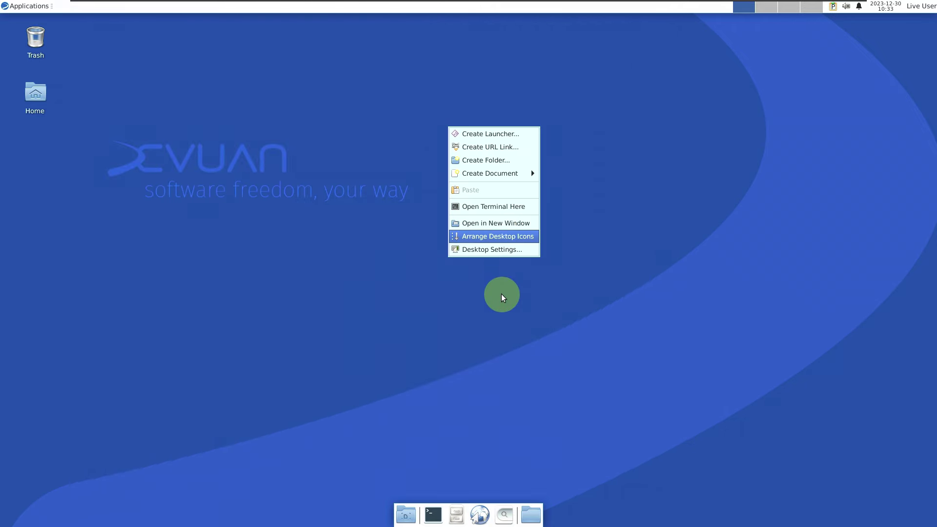
left_click(494, 246)
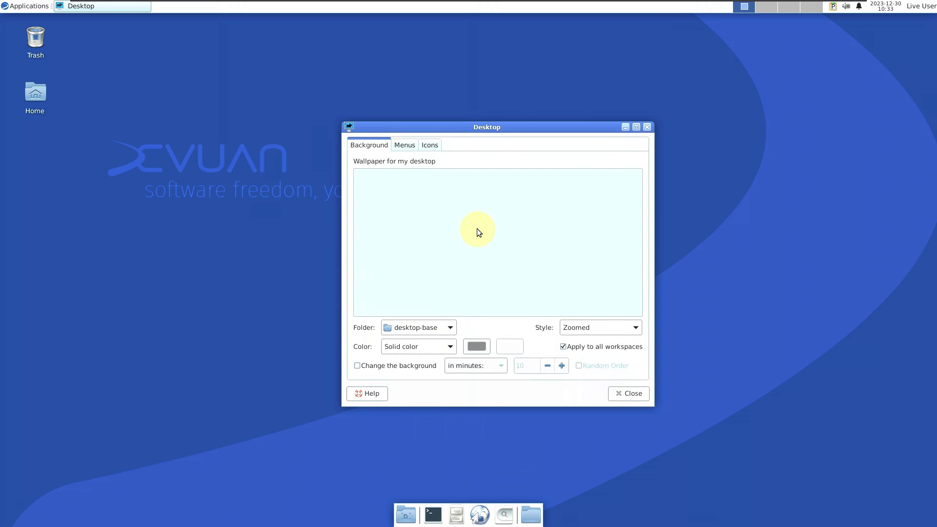
left_click(405, 143)
left_click(428, 144)
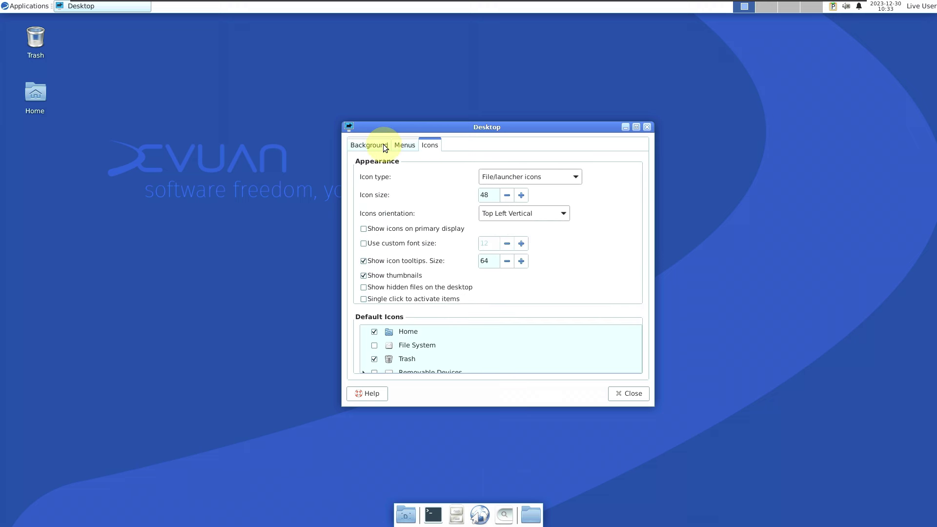
Step: Set the first dark red Devuan image from the desktop-base folder as the wallpaper and close the desktop settings
left_click(355, 147)
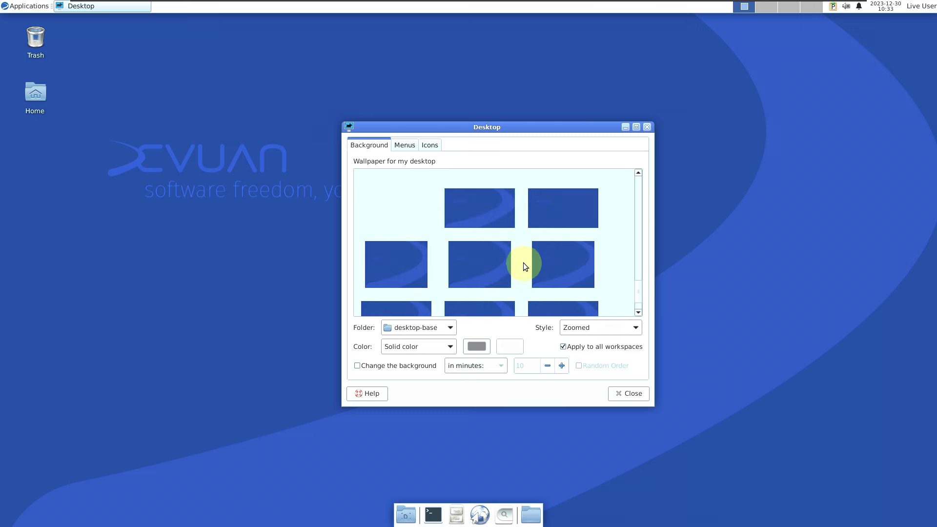
scroll(524, 264, "up", 3)
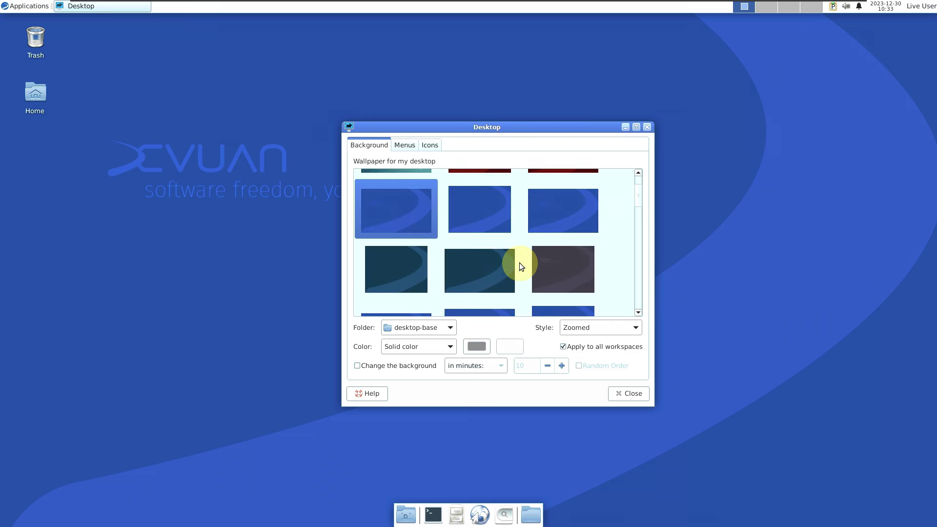
left_click(411, 222)
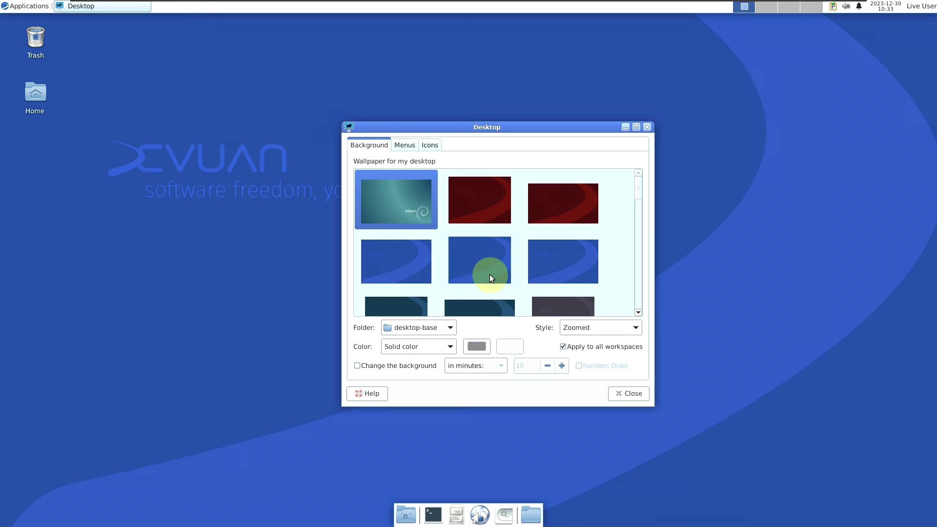
left_click(488, 215)
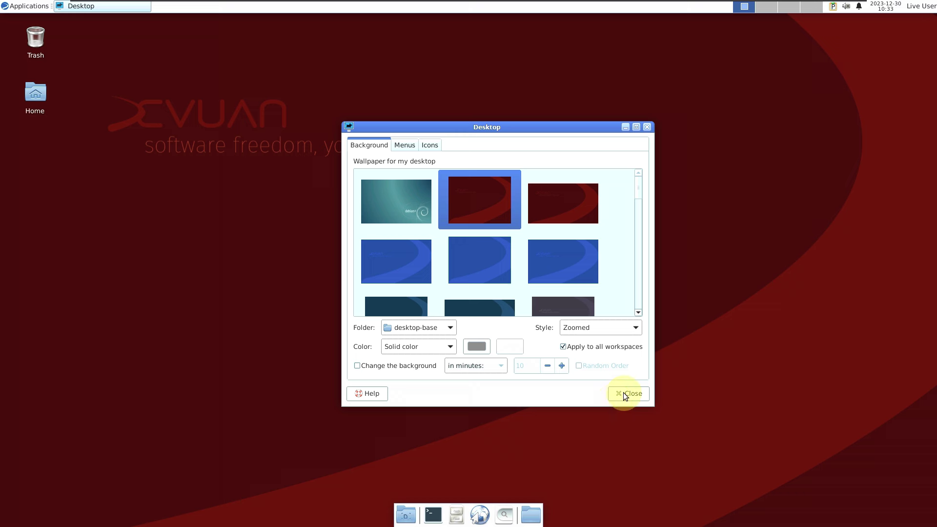
left_click(623, 392)
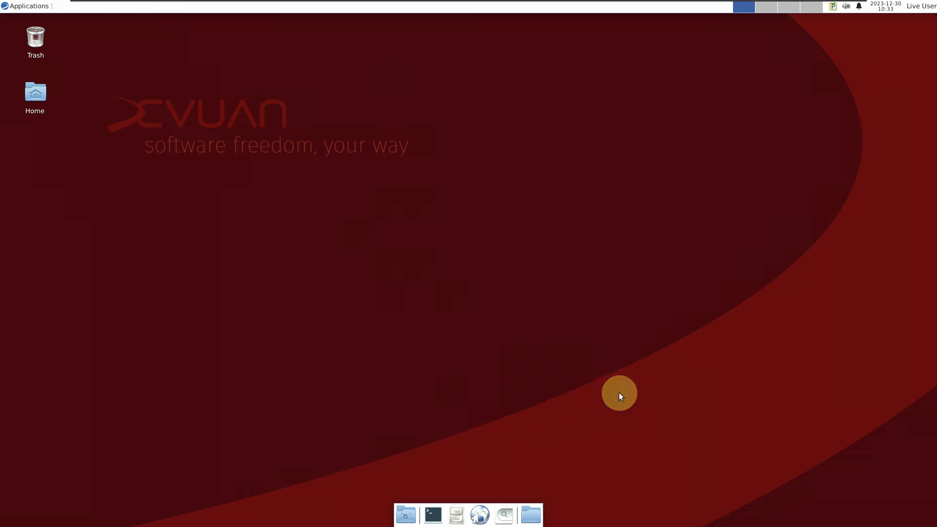
Step: View the system details in the About Xfce information and close it
left_click(34, 7)
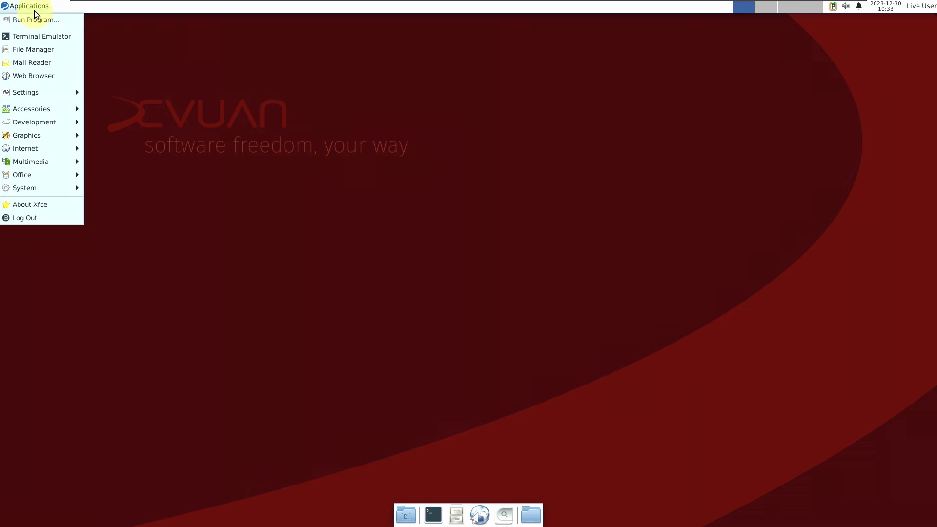
left_click(46, 201)
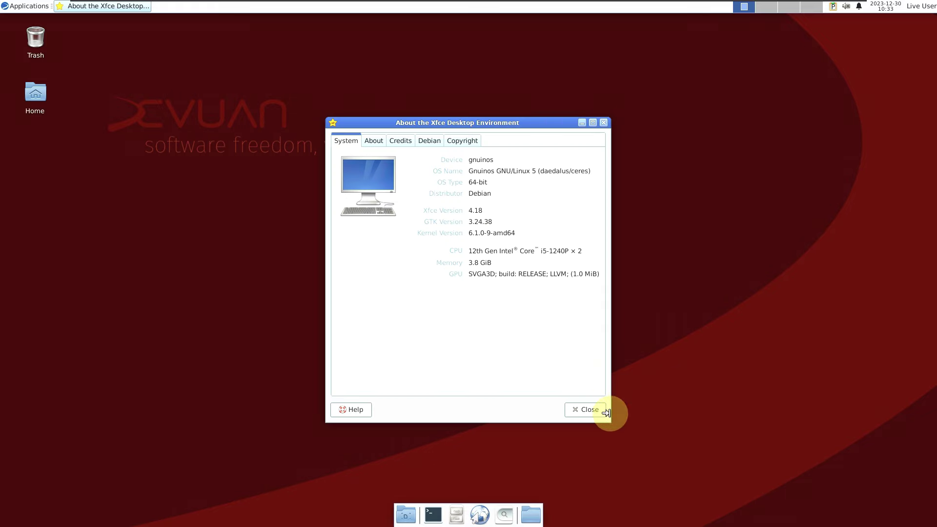
left_click(592, 411)
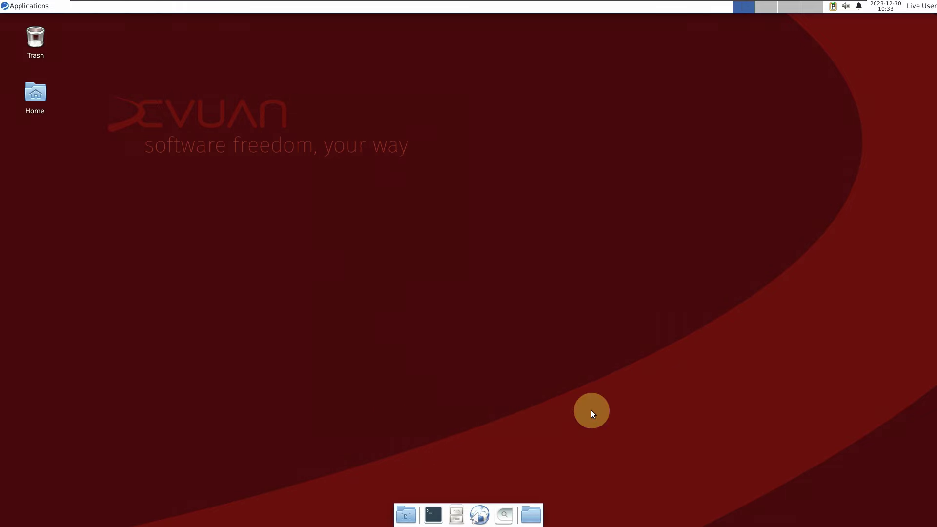
Step: Try to launch the Synaptic Package Manager
left_click(12, 6)
mouse_move(36, 189)
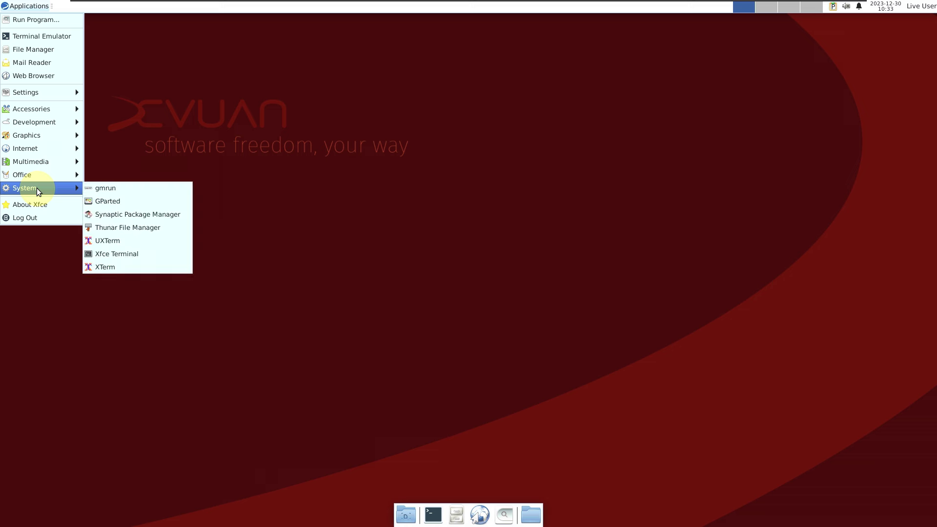
left_click(117, 210)
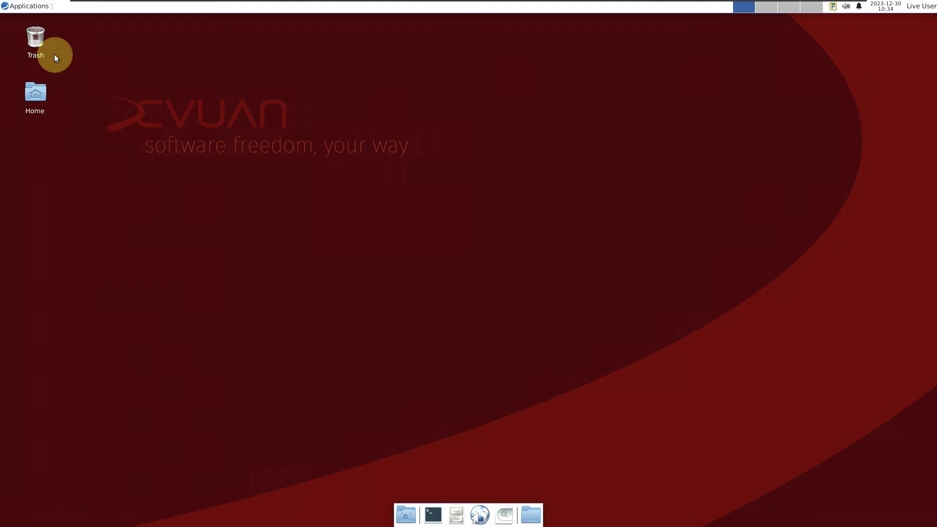
Step: Launch the Bulk Rename accessory
left_click(34, 9)
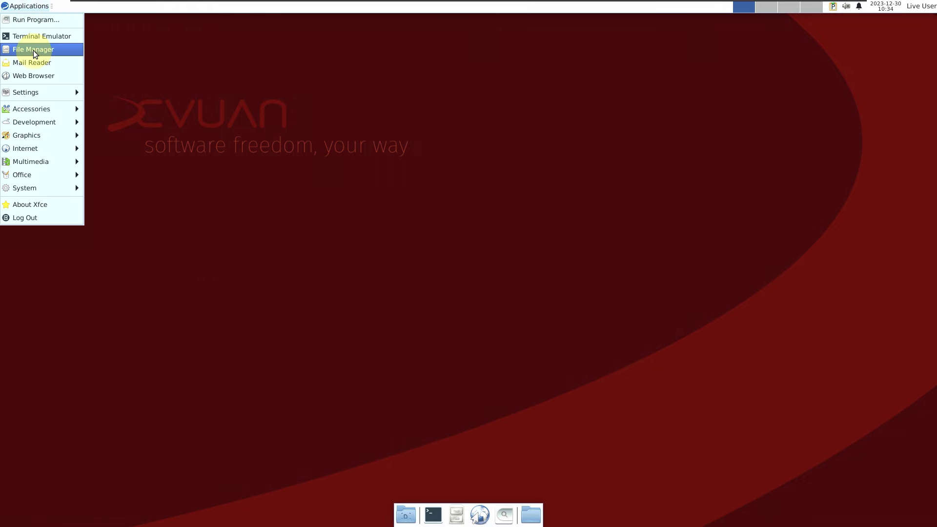
mouse_move(30, 103)
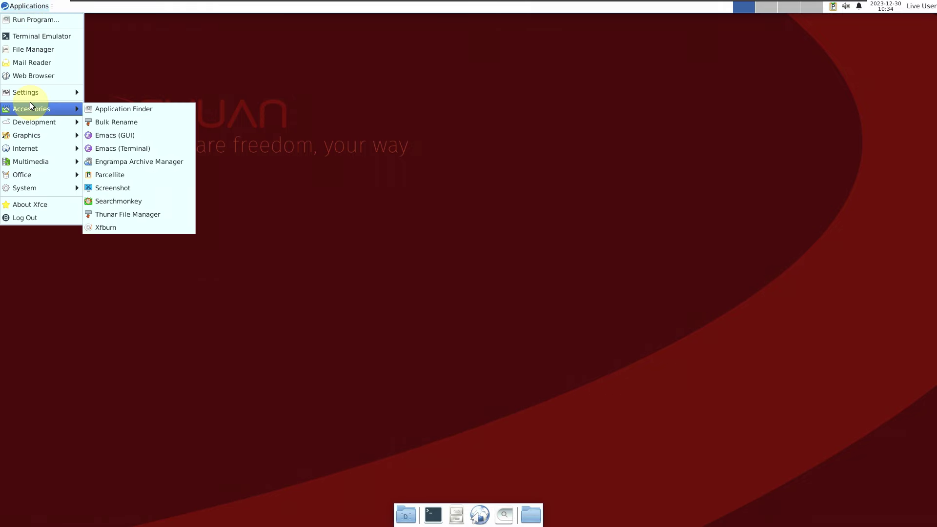
left_click(98, 100)
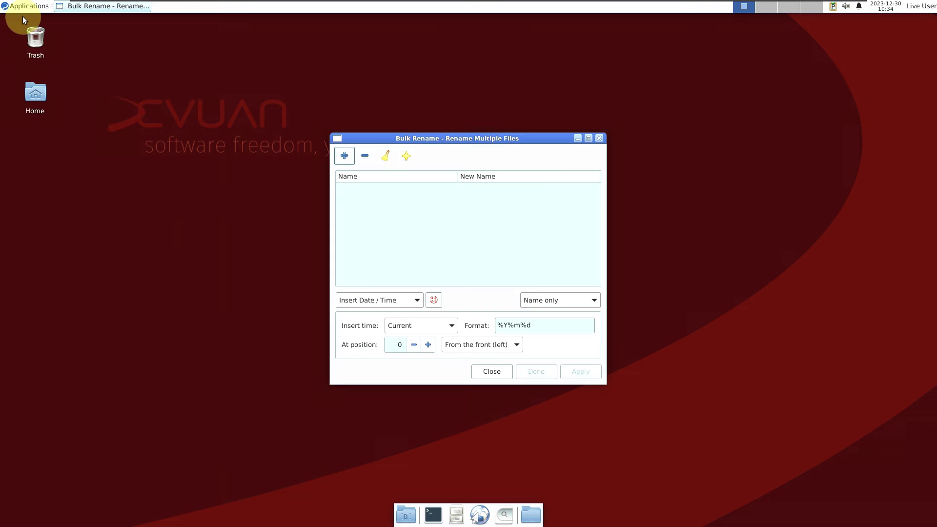
Step: Launch the graphical version of GNU Emacs while looking through the Accessories and Development applications
left_click(25, 5)
mouse_move(42, 109)
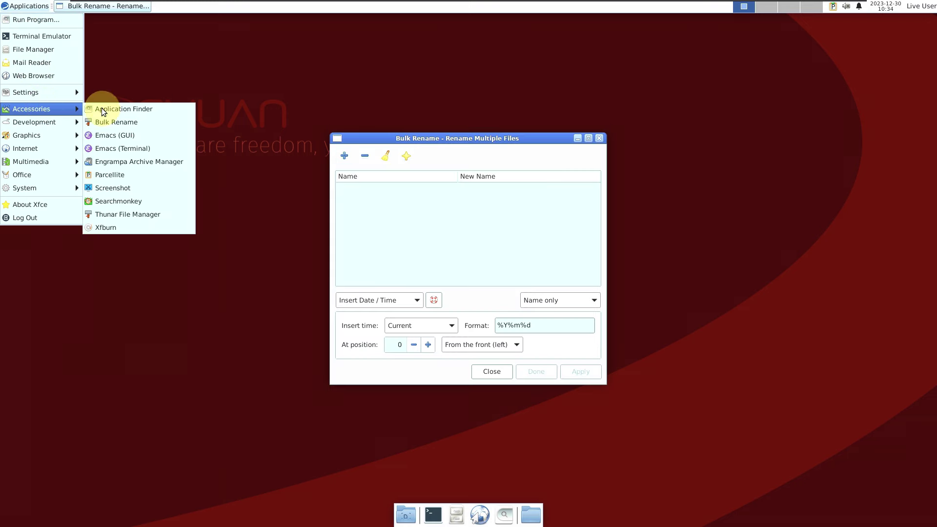
left_click(133, 138)
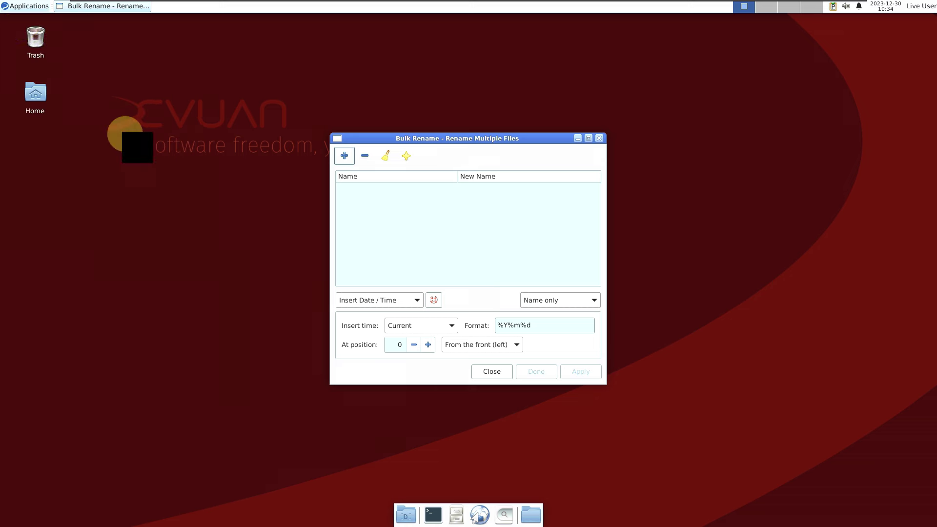
left_click(14, 7)
mouse_move(42, 128)
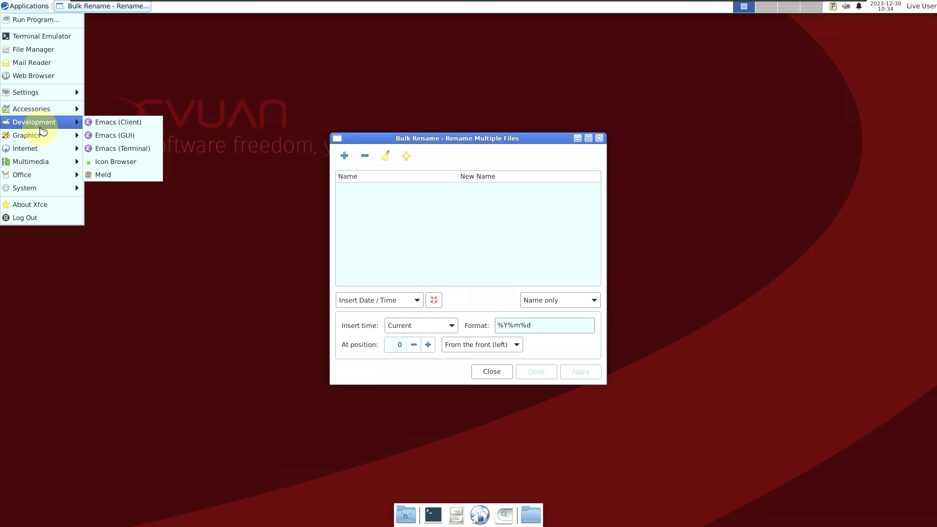
left_click(100, 135)
left_click(14, 7)
left_click(99, 147)
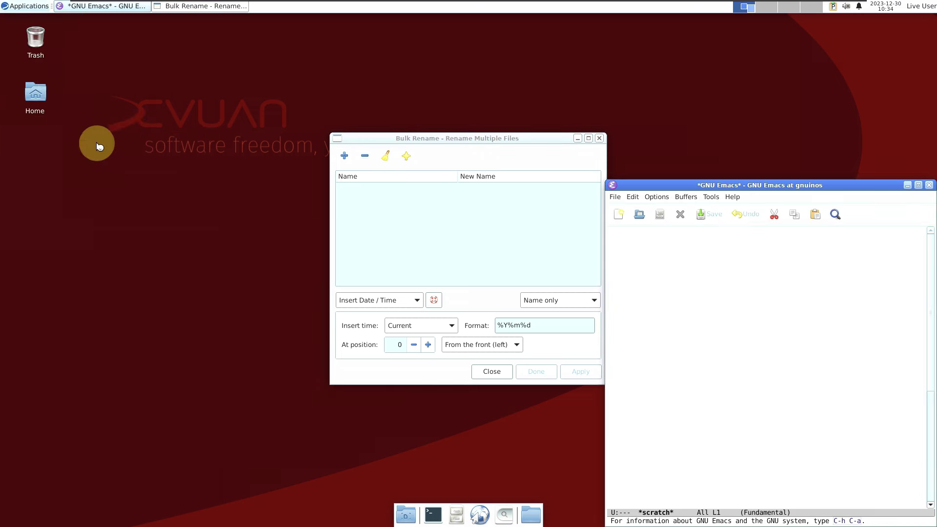
Step: Launch Inkscape and the GNU Image Manipulation Program from the Graphics applications
left_click(19, 6)
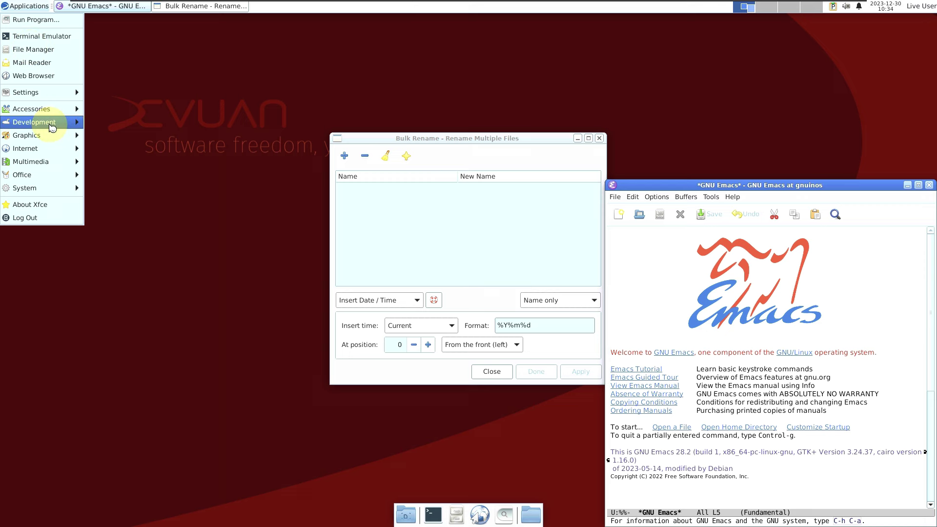
mouse_move(50, 137)
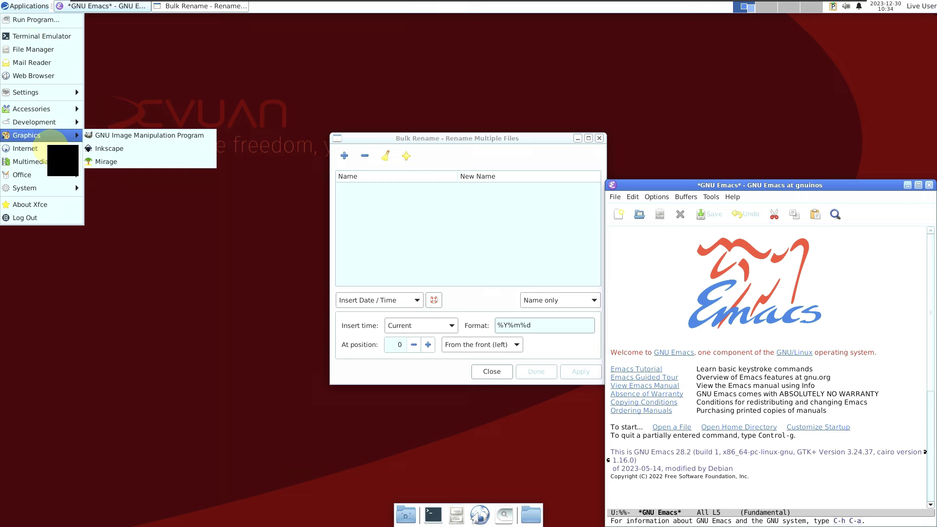
mouse_move(52, 153)
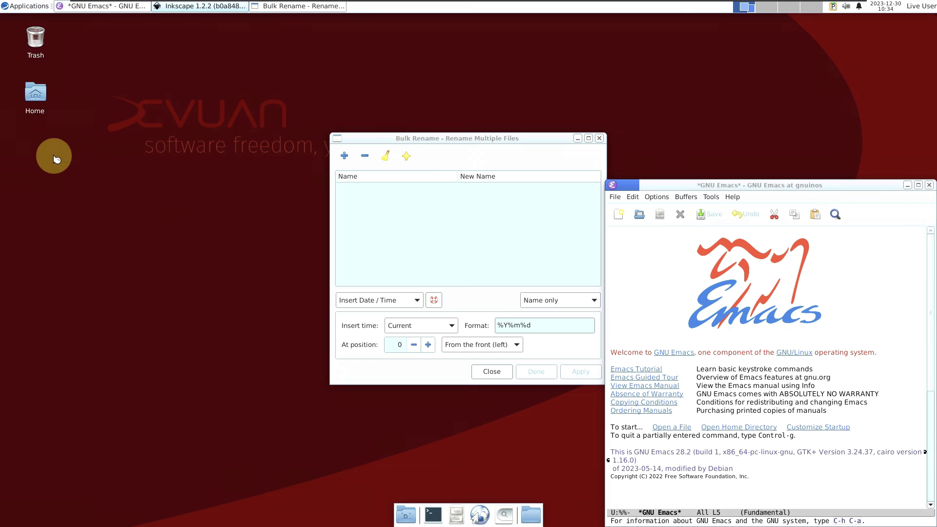
Step: Launch the Atril Document Viewer and open the Appearance settings
left_click(17, 6)
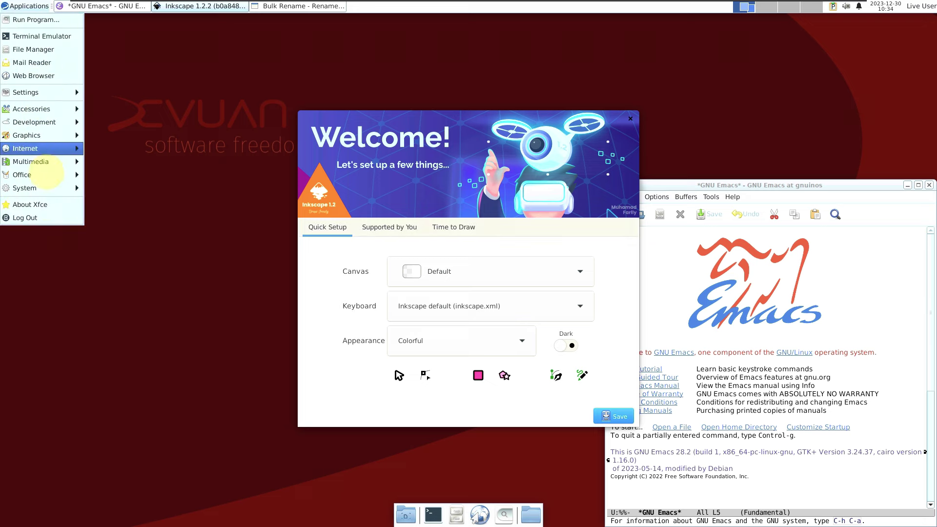
mouse_move(55, 93)
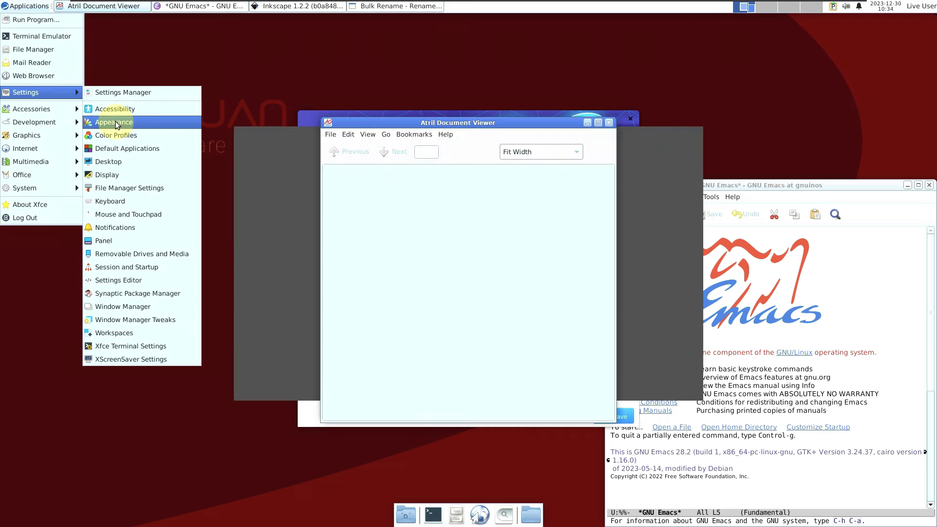
left_click(116, 122)
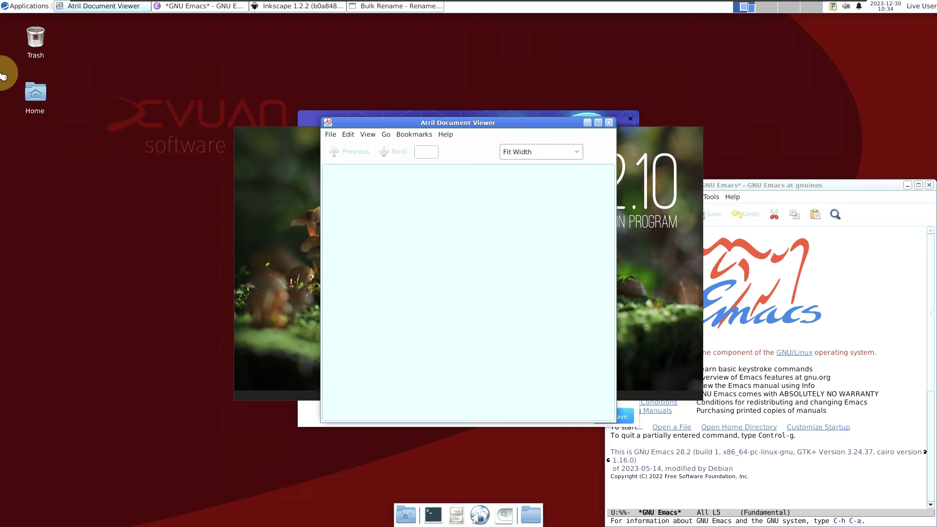
Step: Open the Session and Startup settings and try to launch the Synaptic Package Manager from the System applications
left_click(15, 6)
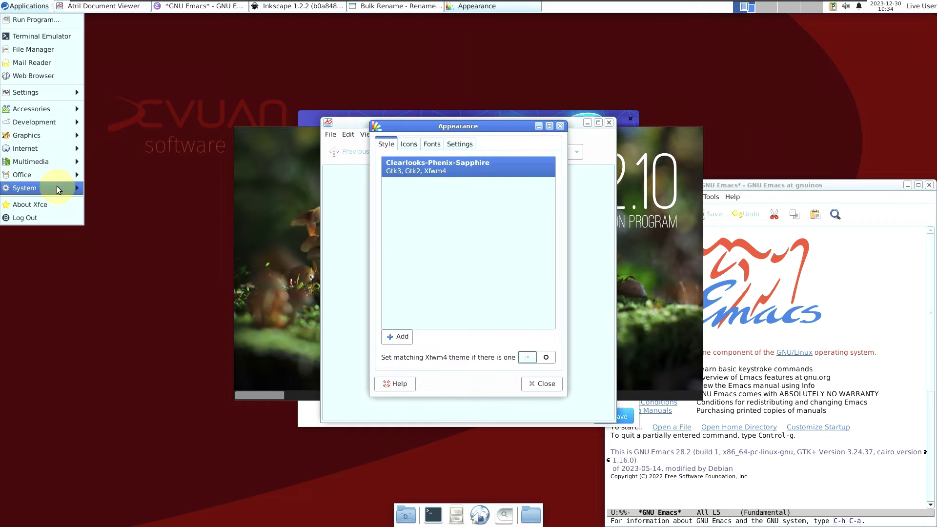
mouse_move(63, 92)
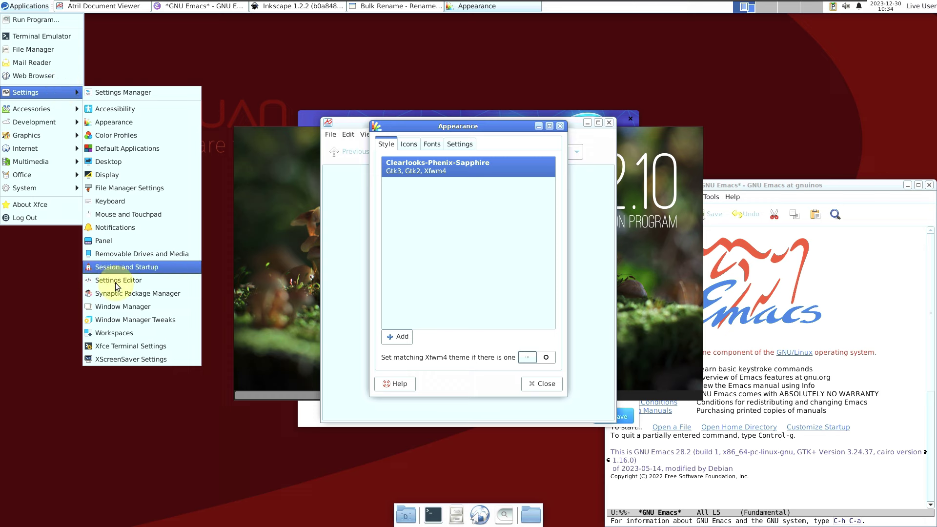
left_click(128, 268)
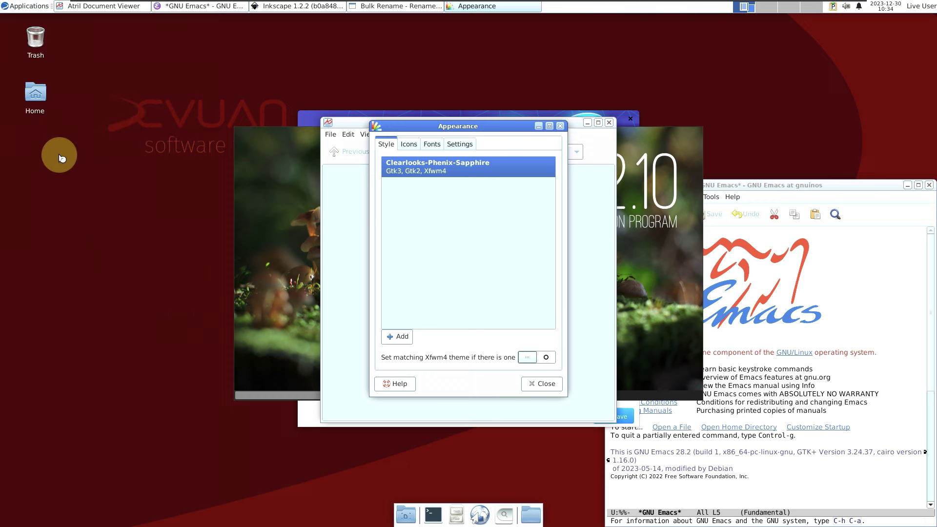
left_click(21, 11)
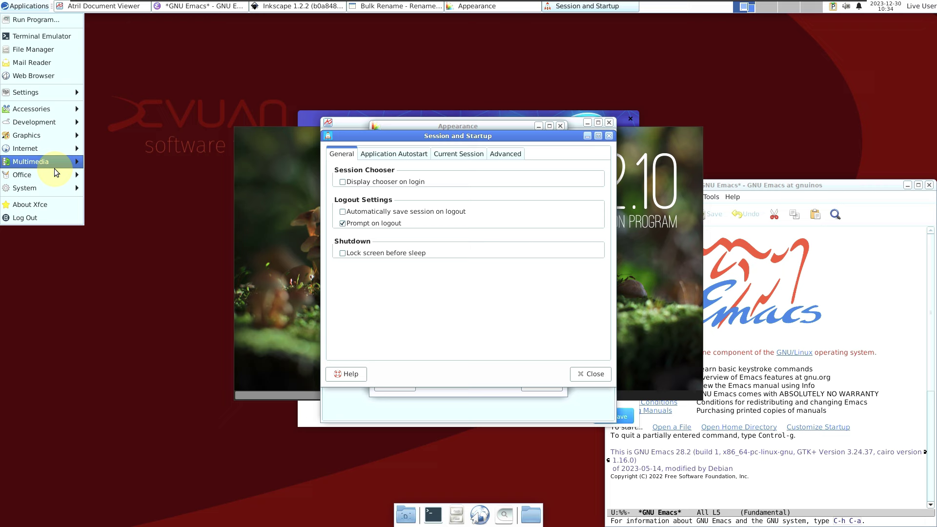
mouse_move(54, 185)
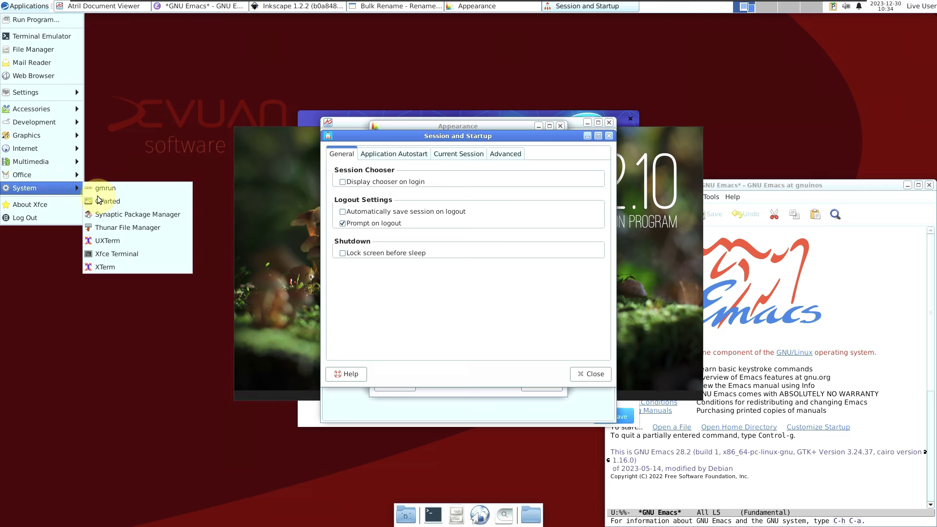
left_click(112, 214)
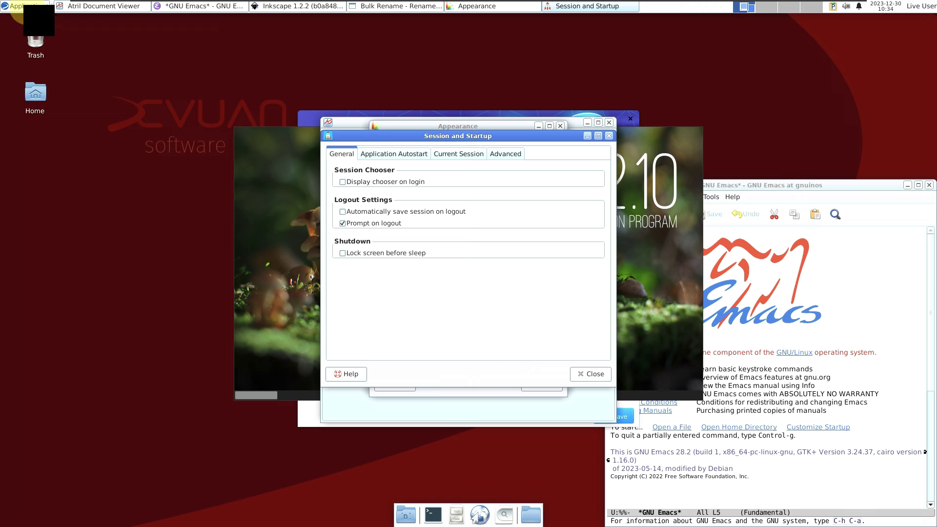
Step: Open the Panel preferences and the Notifications settings
left_click(23, 9)
mouse_move(36, 94)
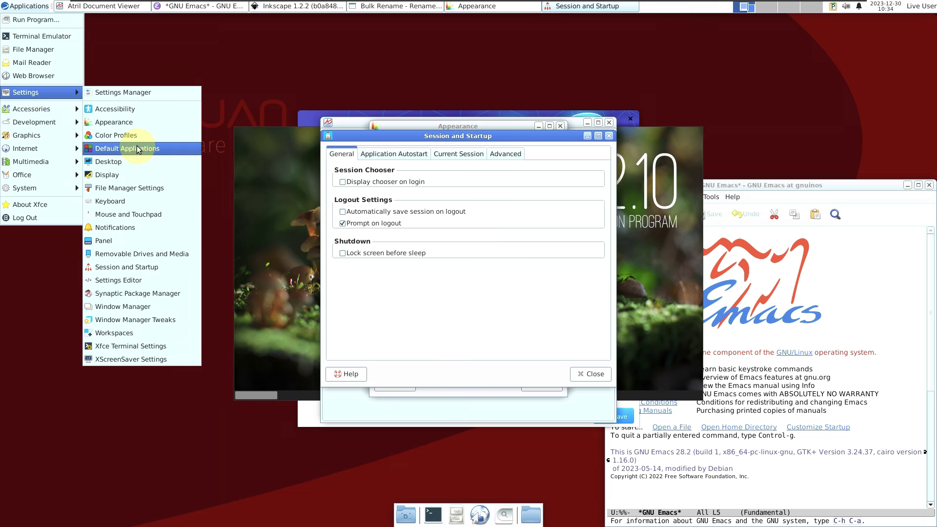
left_click(135, 235)
left_click(27, 6)
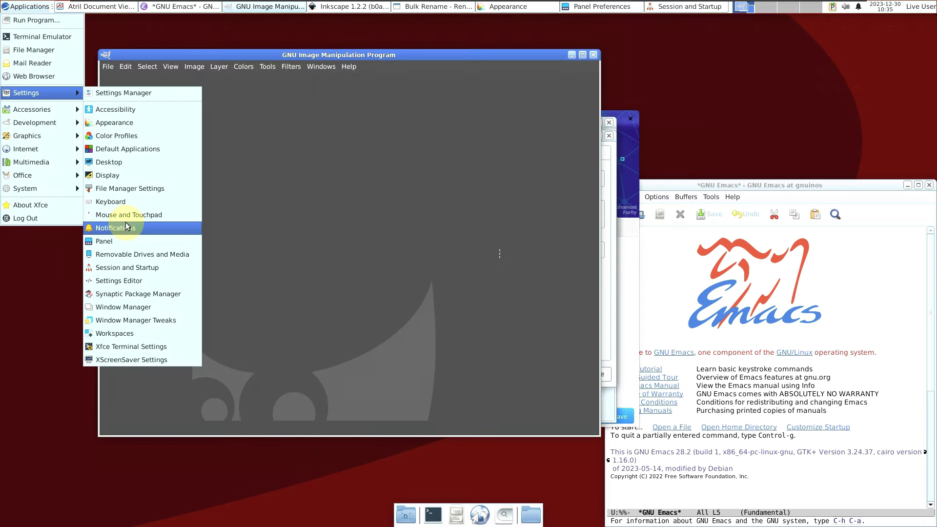
left_click(125, 226)
Step: Open the Mouse and Touchpad settings and the Window Manager Tweaks
left_click(29, 7)
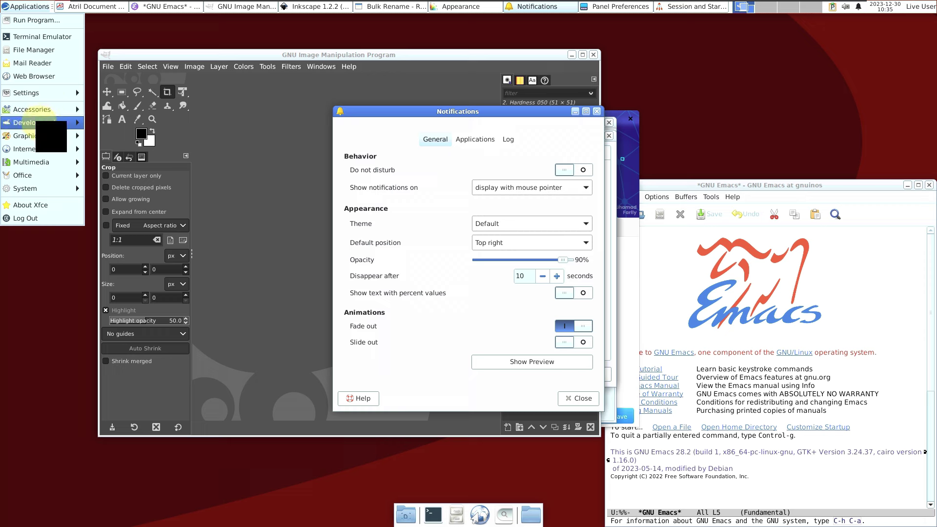
mouse_move(52, 92)
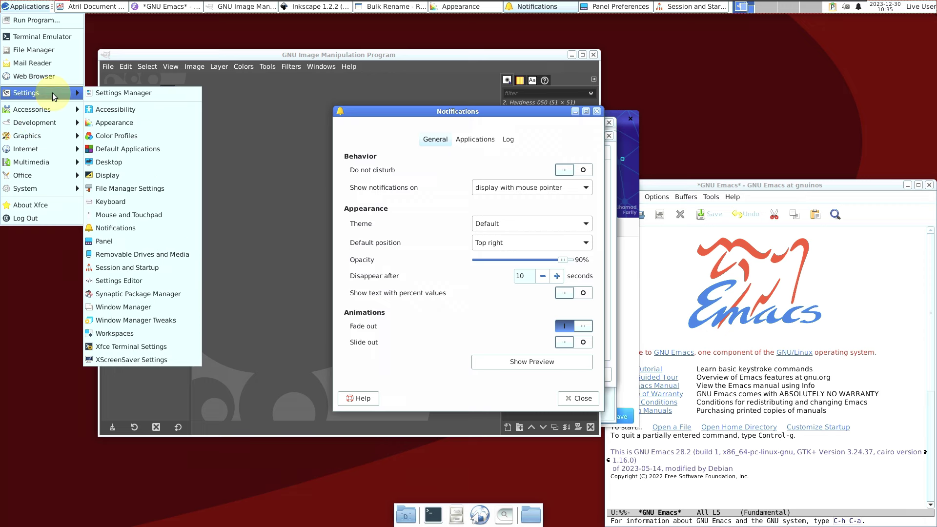
left_click(134, 215)
left_click(28, 7)
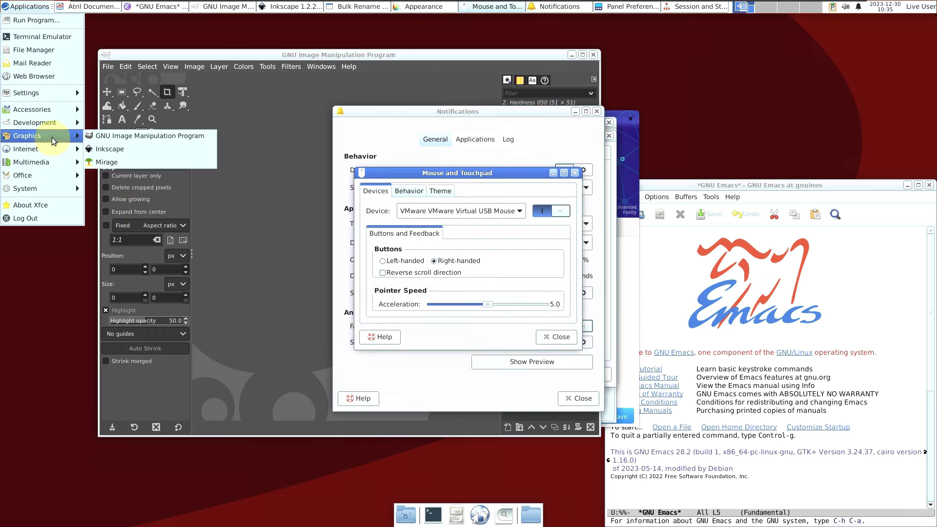
mouse_move(53, 90)
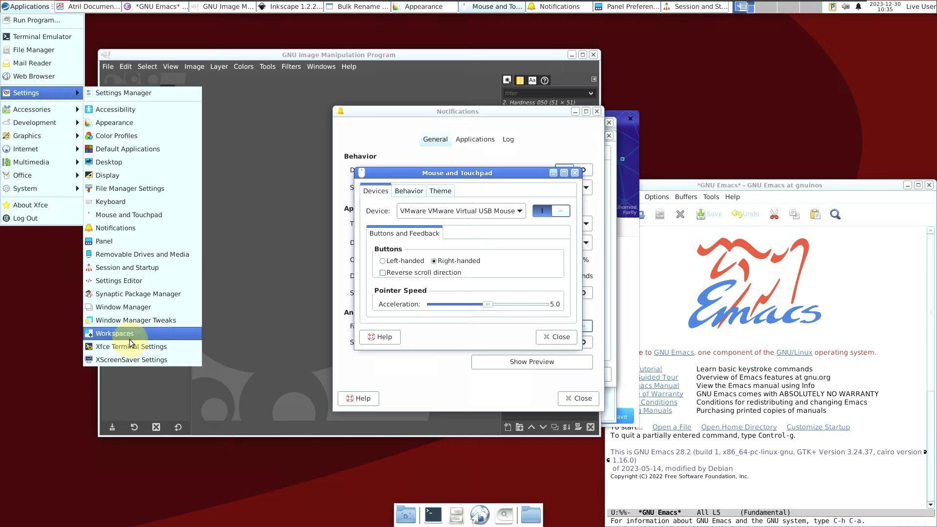
left_click(126, 322)
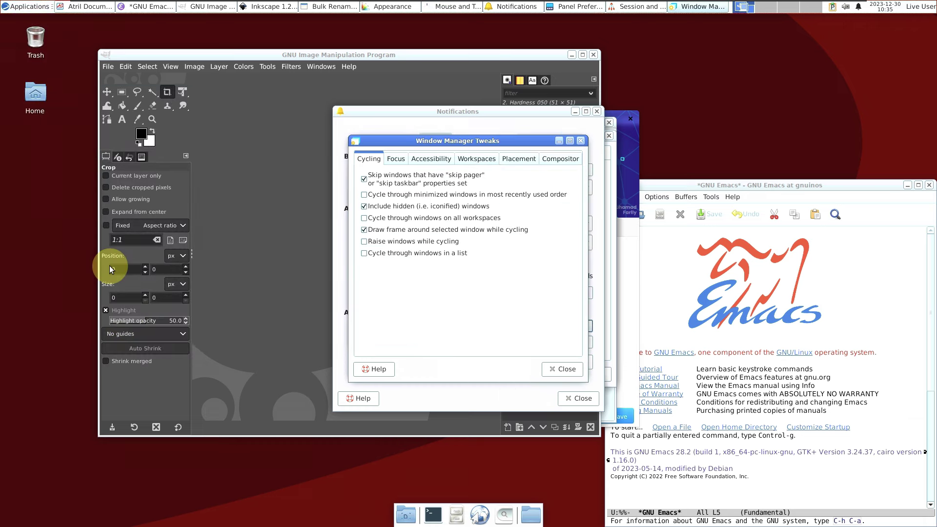
Step: Open the File Manager Settings for Thunar
left_click(26, 6)
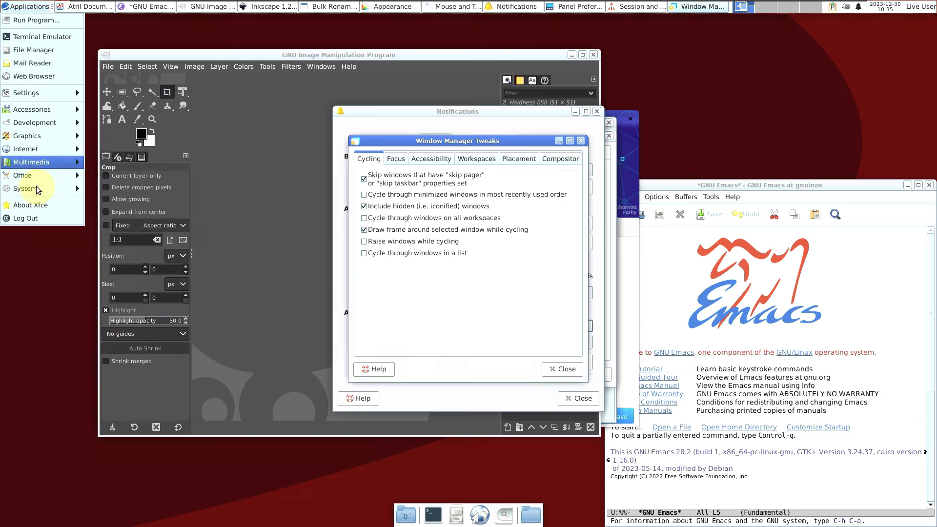
mouse_move(50, 86)
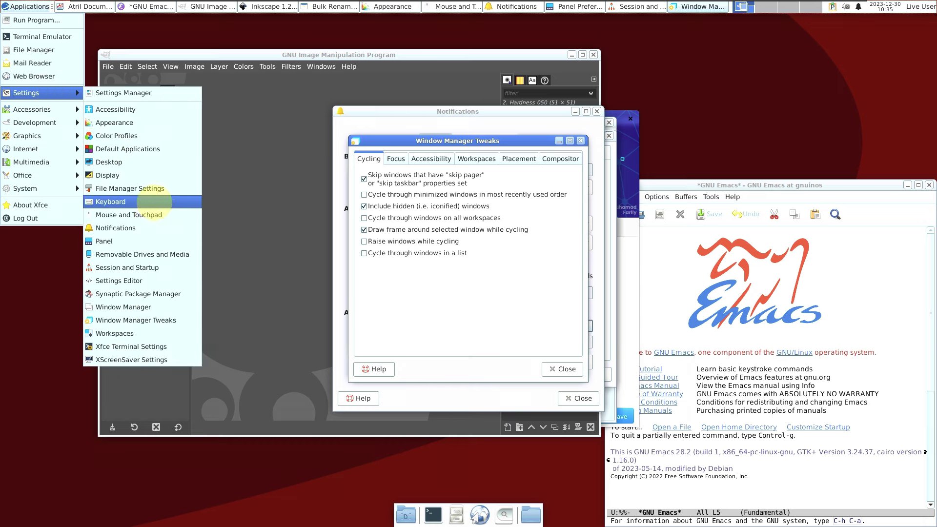
left_click(157, 197)
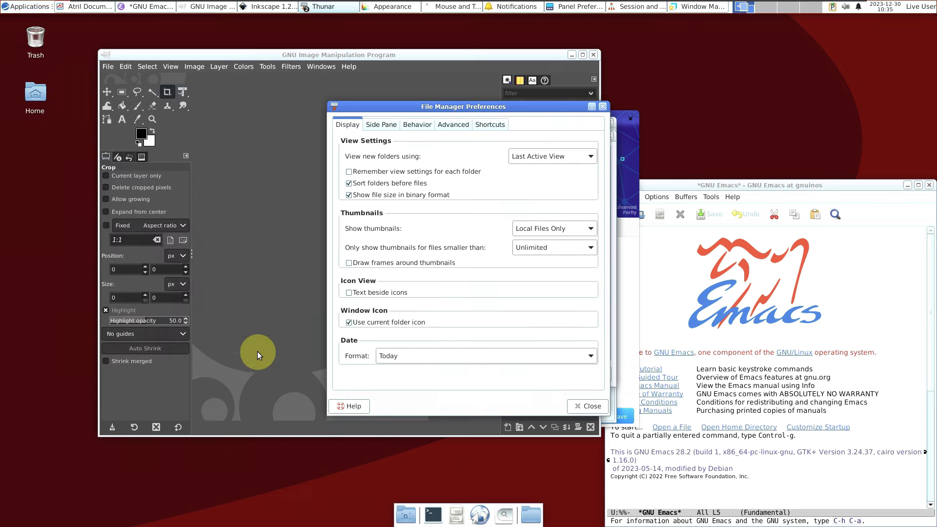
Step: Check GIMP's version in its About information, then close the About dialog and GIMP itself
left_click(347, 55)
left_click(350, 67)
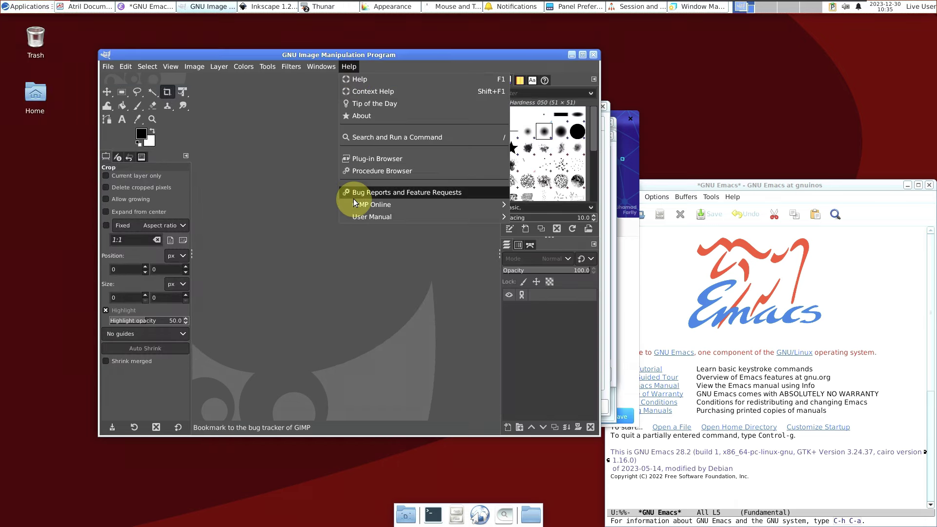
left_click(360, 120)
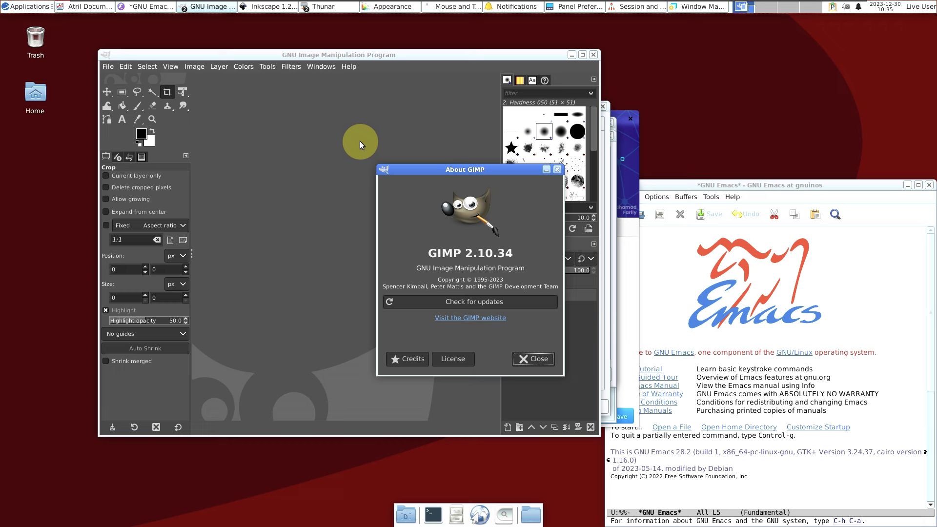
left_click(537, 359)
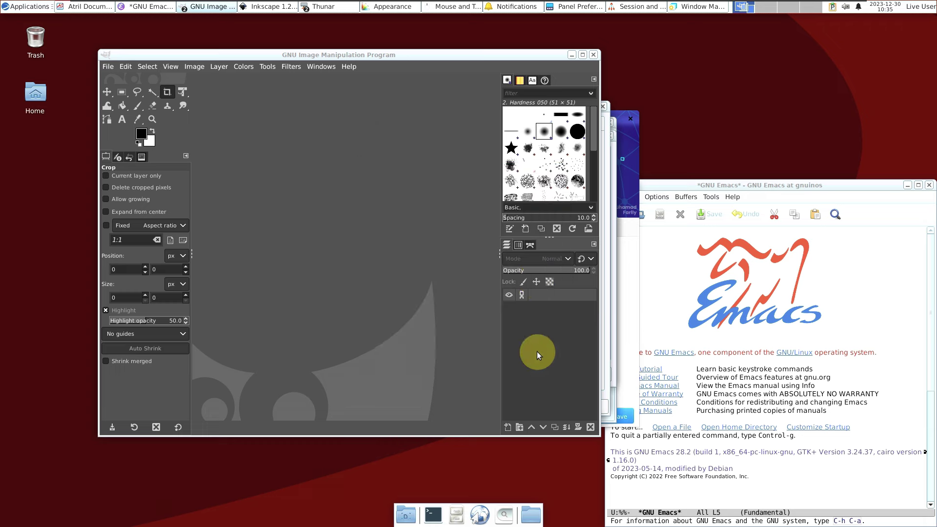
left_click(592, 56)
Step: Move the Emacs window toward the middle of the desktop, view its About GNU and About Emacs pages, and close Emacs
left_click_drag(708, 184, 295, 90)
left_click(320, 103)
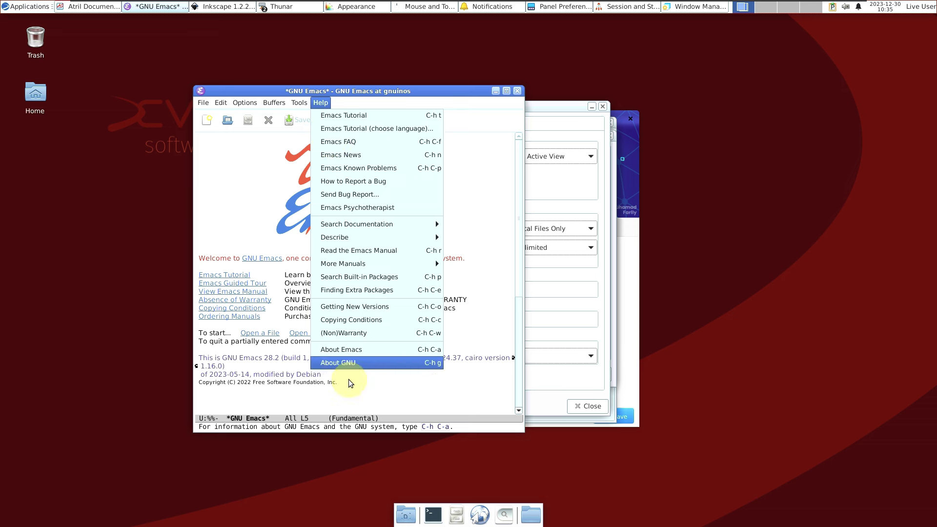
left_click(344, 362)
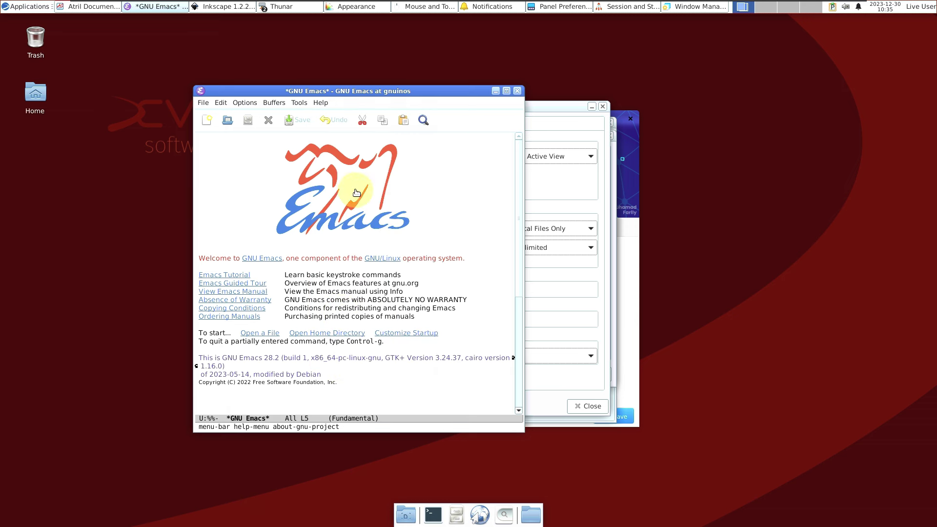
left_click(328, 103)
mouse_move(342, 103)
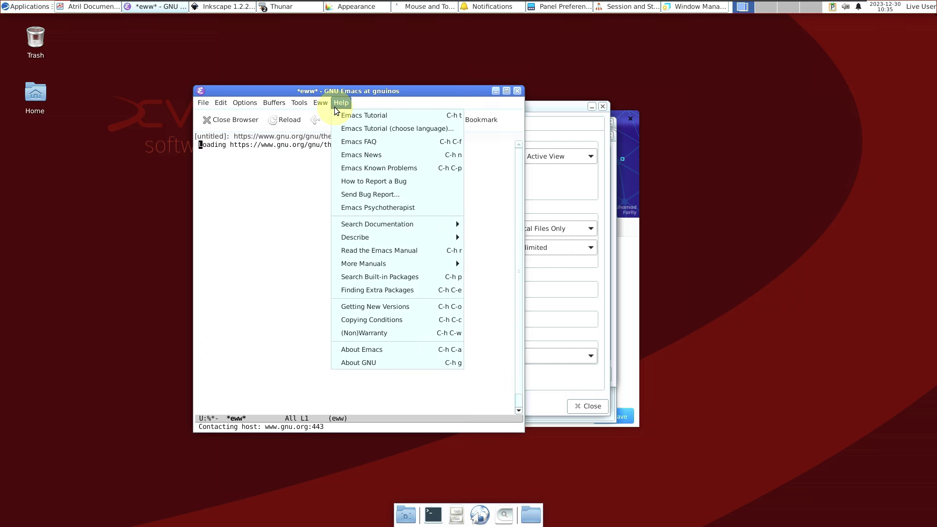
left_click(387, 351)
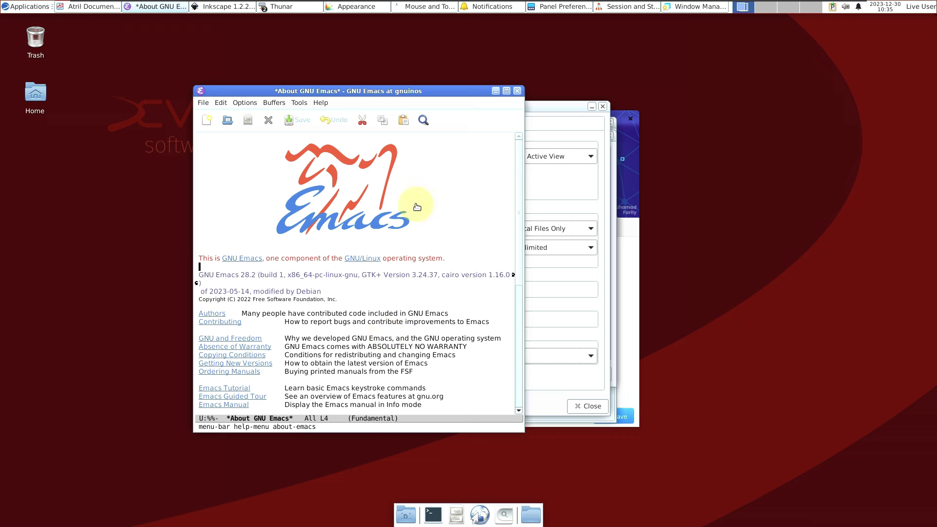
left_click(517, 91)
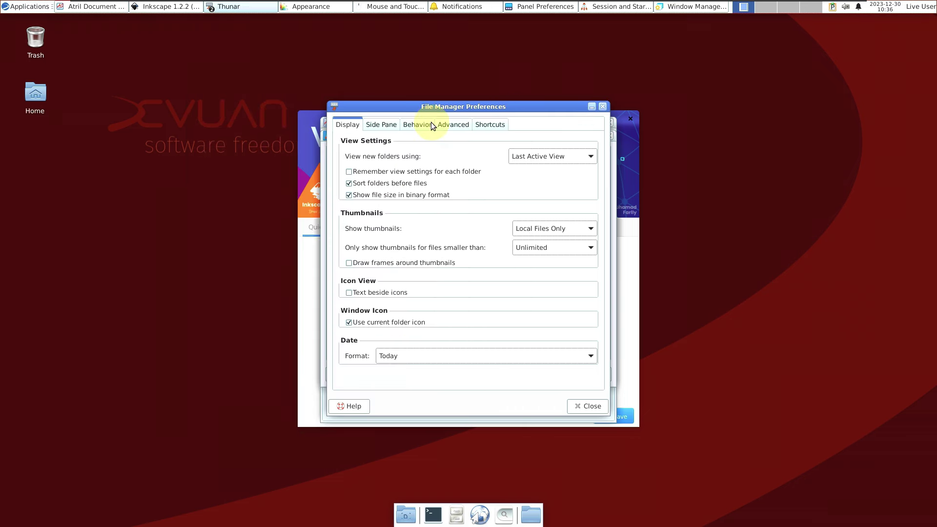
Step: Review the Side Pane, Behavior, Advanced and Shortcuts preferences of the file manager and close them
left_click(386, 125)
left_click(411, 124)
left_click(444, 125)
left_click(487, 125)
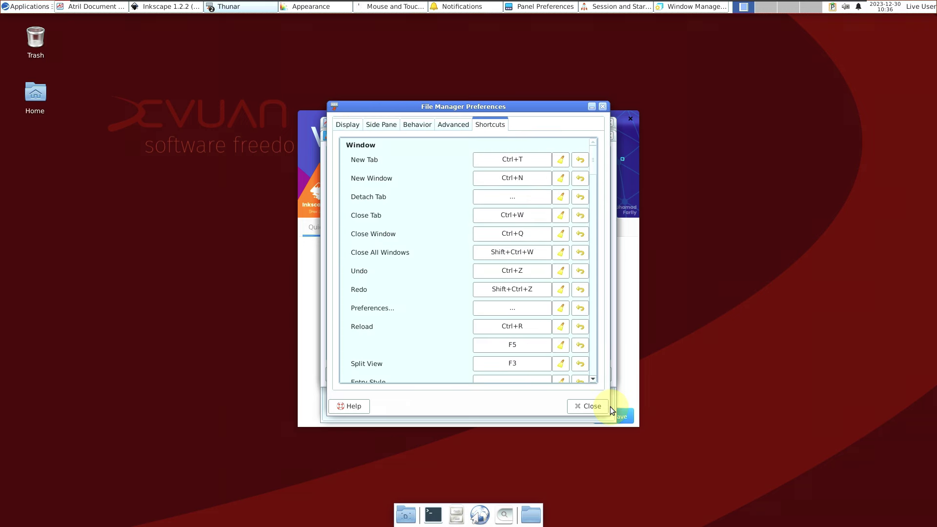
left_click(590, 407)
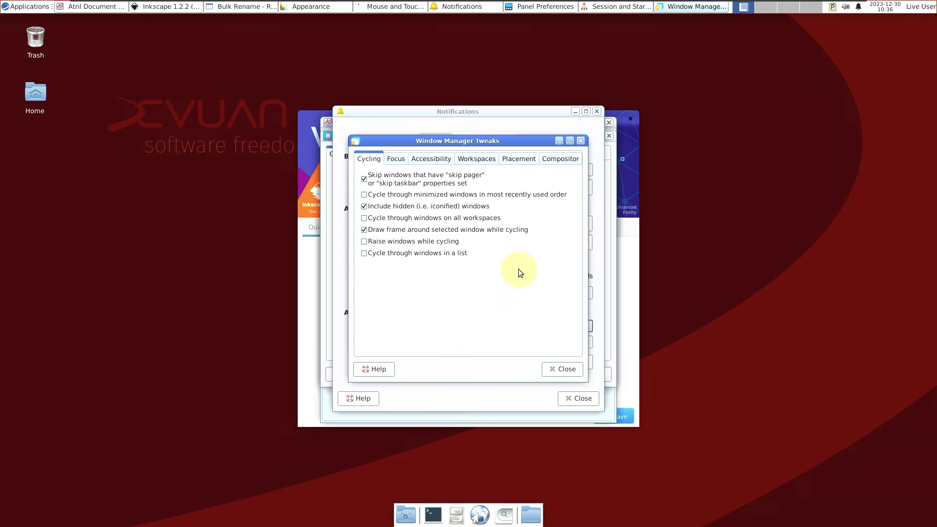
Step: Review the Focus, Accessibility, Workspaces, Placement and Compositor options of the Window Manager Tweaks and close them
left_click(396, 159)
left_click(420, 159)
left_click(477, 159)
left_click(508, 160)
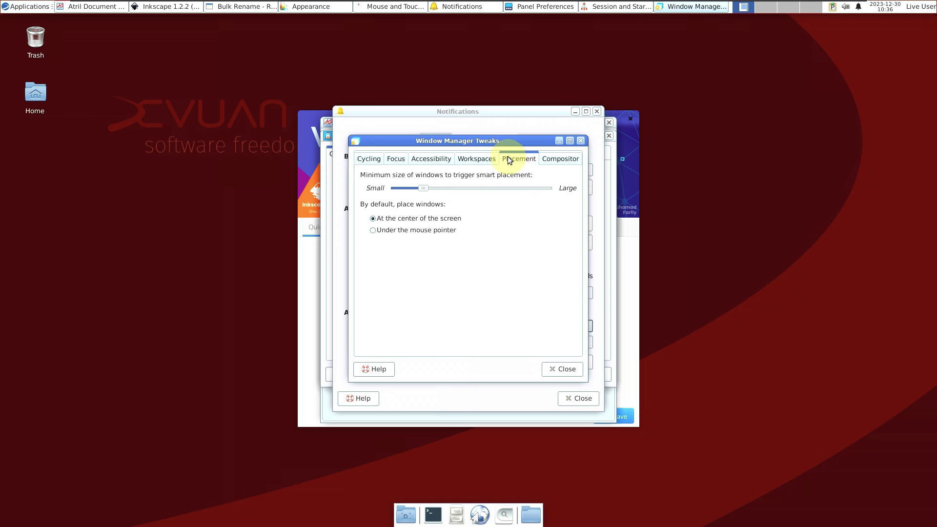
left_click(560, 160)
left_click(581, 141)
Step: Review the Behavior and Theme options of the Mouse and Touchpad settings and close them
left_click(411, 191)
left_click(436, 190)
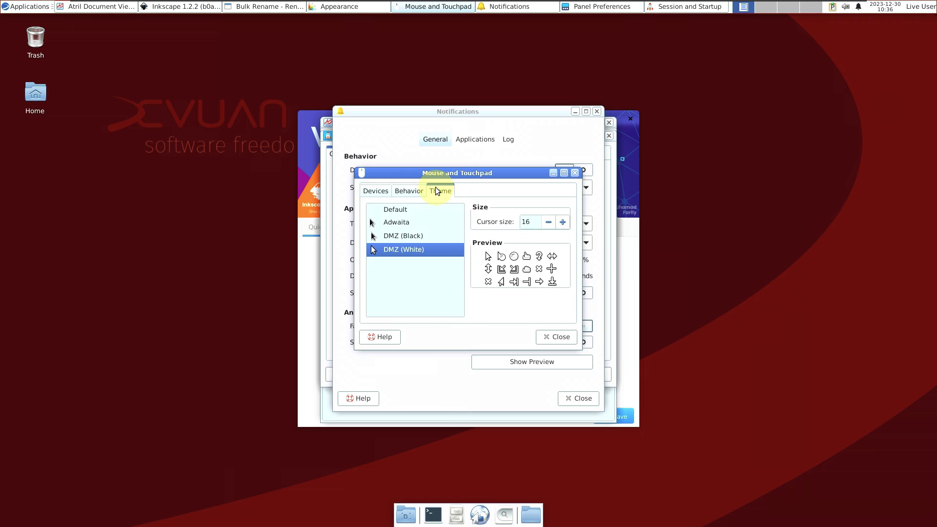
left_click(555, 332)
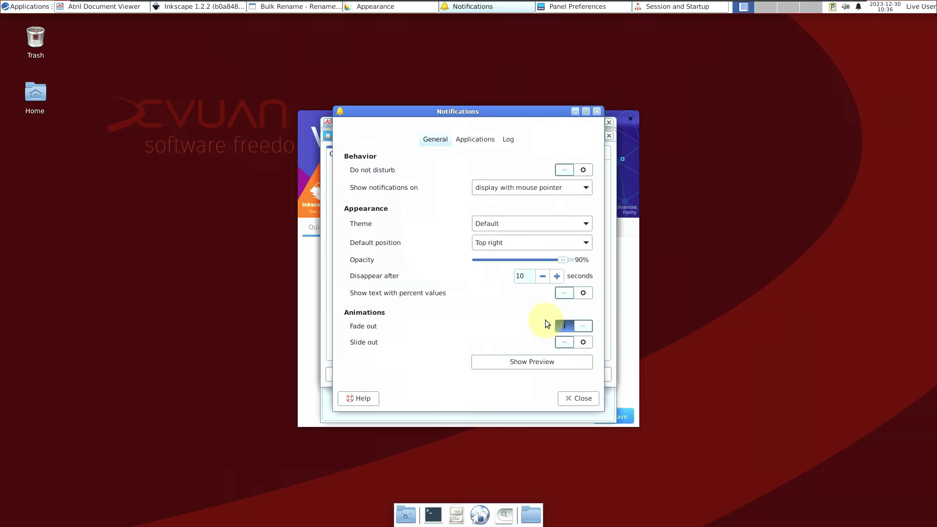
Step: Review the per-application and log settings for notifications and close the Notifications window
left_click(466, 140)
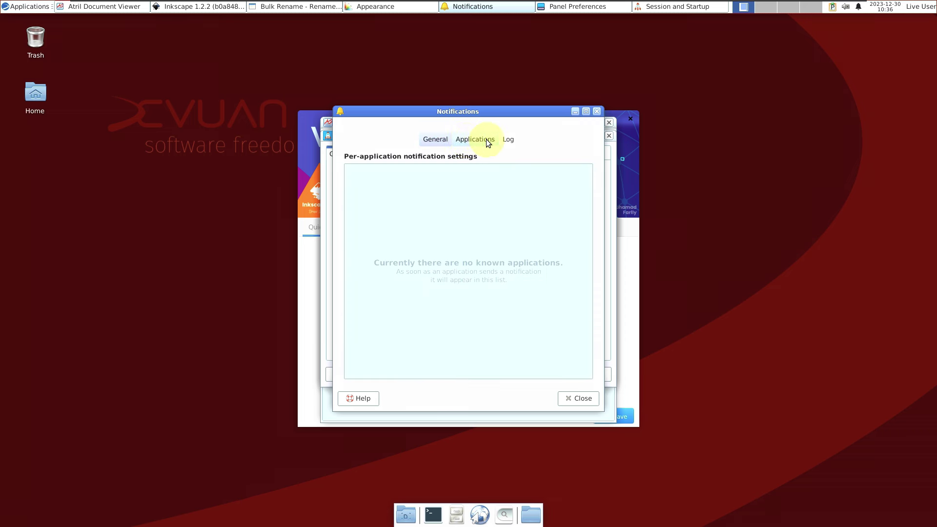
left_click(509, 141)
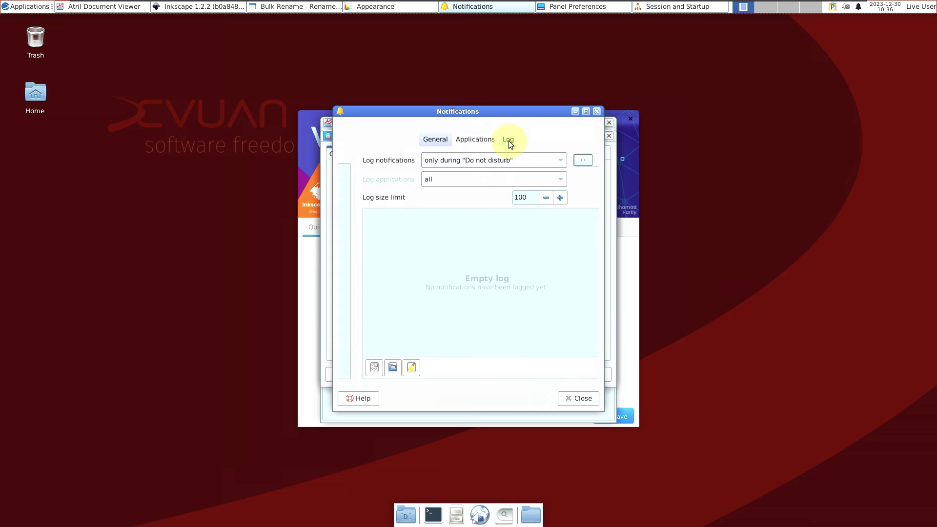
left_click(596, 113)
Step: Review the Appearance options and item list of Panel 1 and close the Panel Preferences
left_click(441, 188)
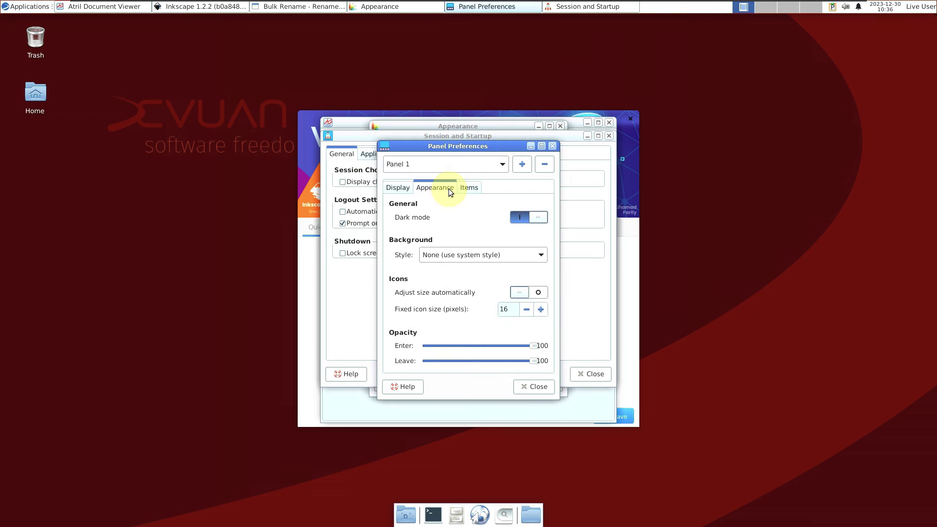
left_click(464, 188)
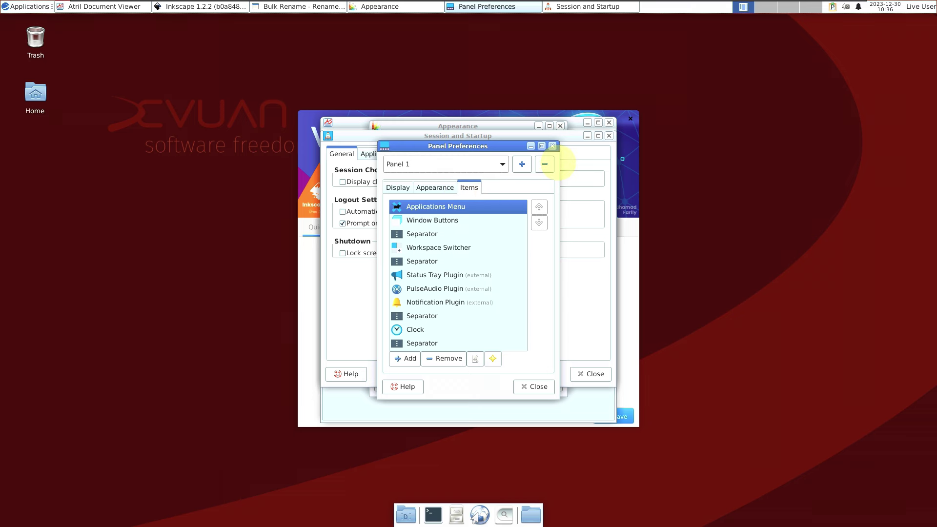
left_click(552, 146)
Step: Review the Application Autostart, Current Session and Advanced options of the Session and Startup settings
left_click(382, 156)
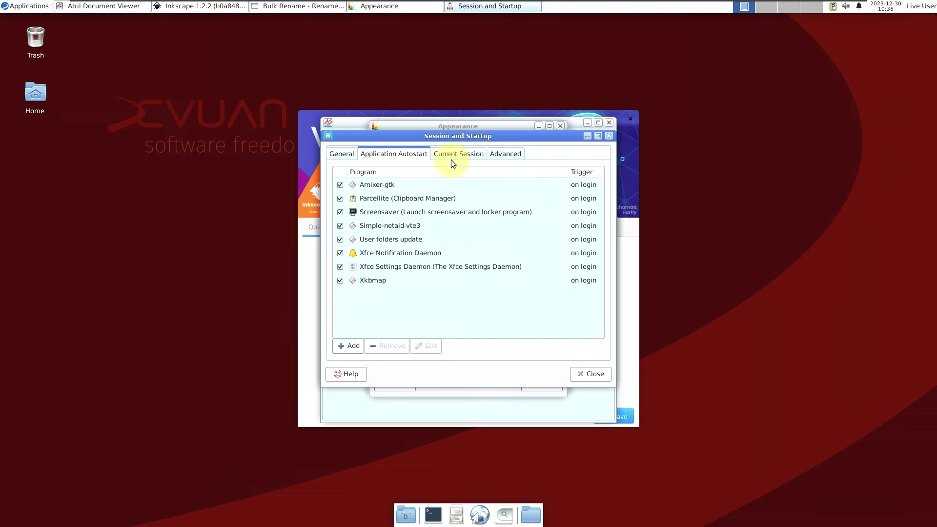
left_click(456, 155)
left_click(502, 155)
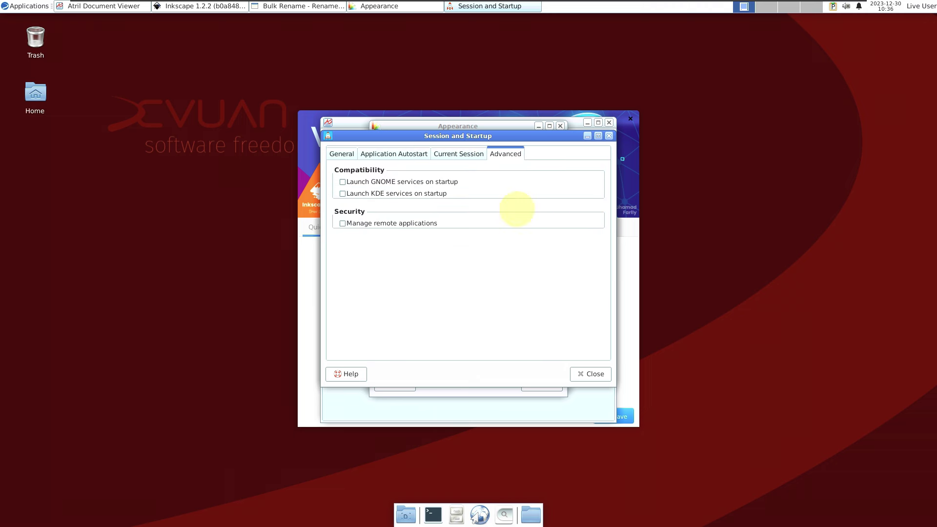
Step: Close Session and Startup, review the Icons, Fonts and Settings options of the Appearance window, and close it too
left_click(578, 373)
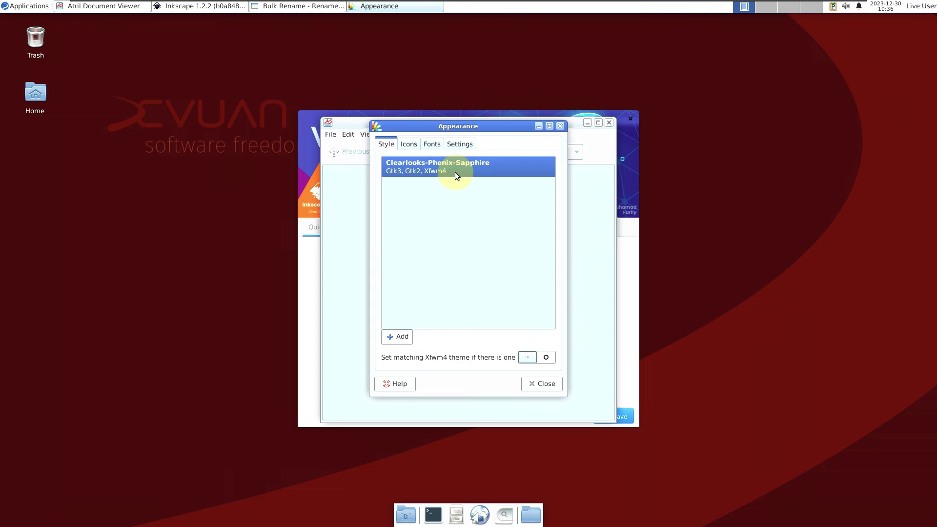
left_click(414, 143)
left_click(431, 145)
left_click(450, 145)
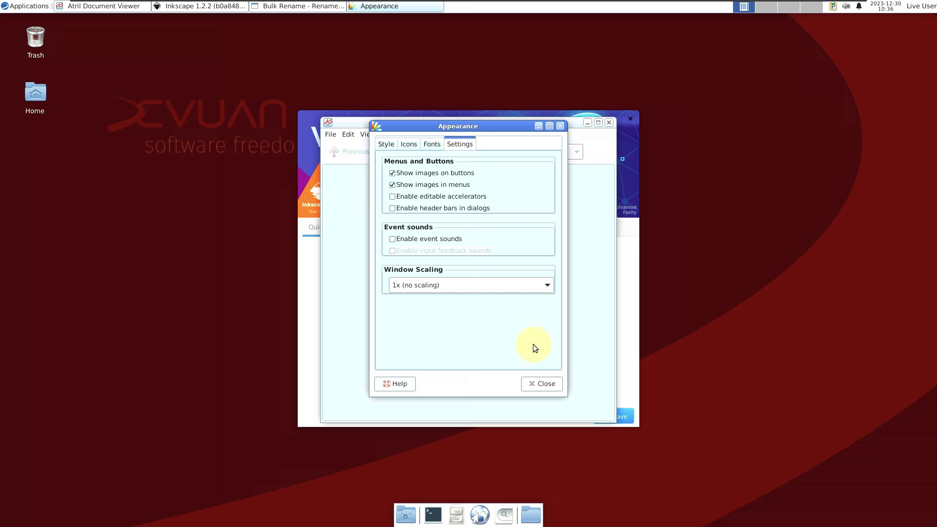
left_click(532, 386)
Step: View the About information of Atril Document Viewer and close the viewer
left_click(442, 135)
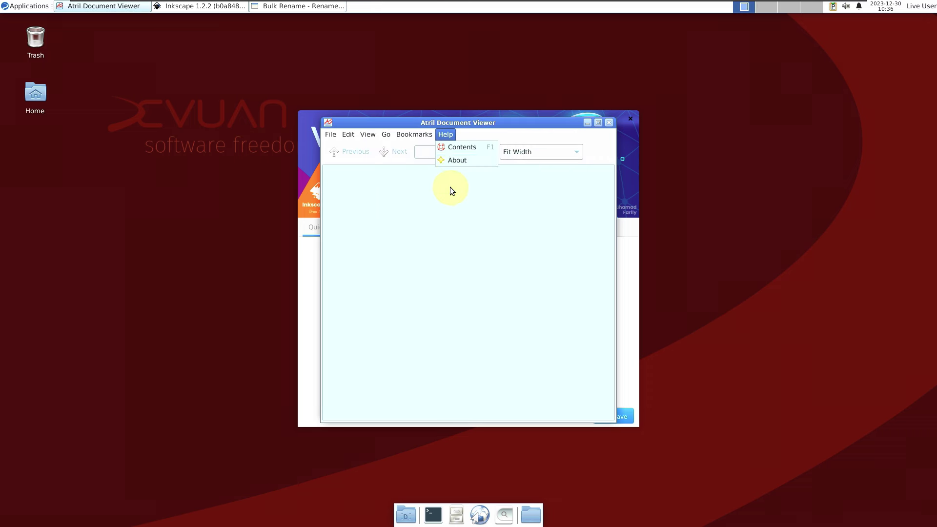
left_click(452, 163)
left_click(534, 361)
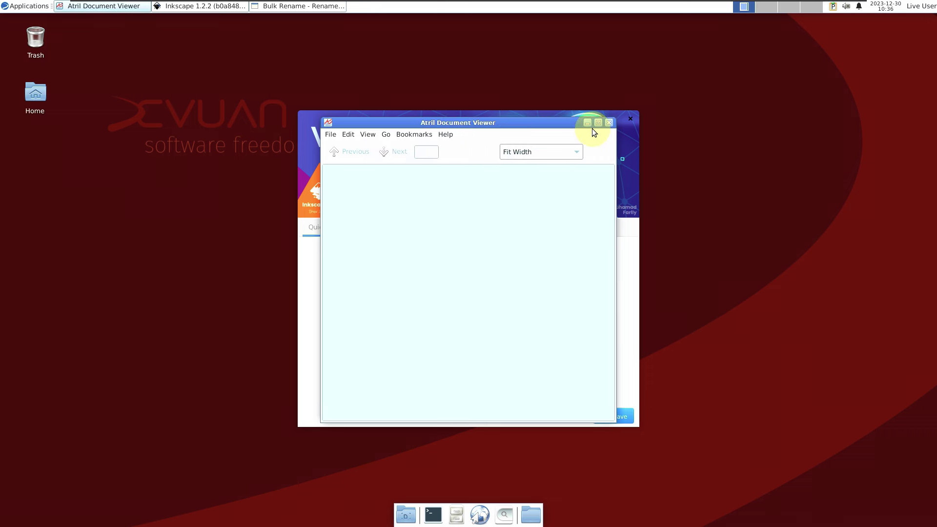
left_click(610, 123)
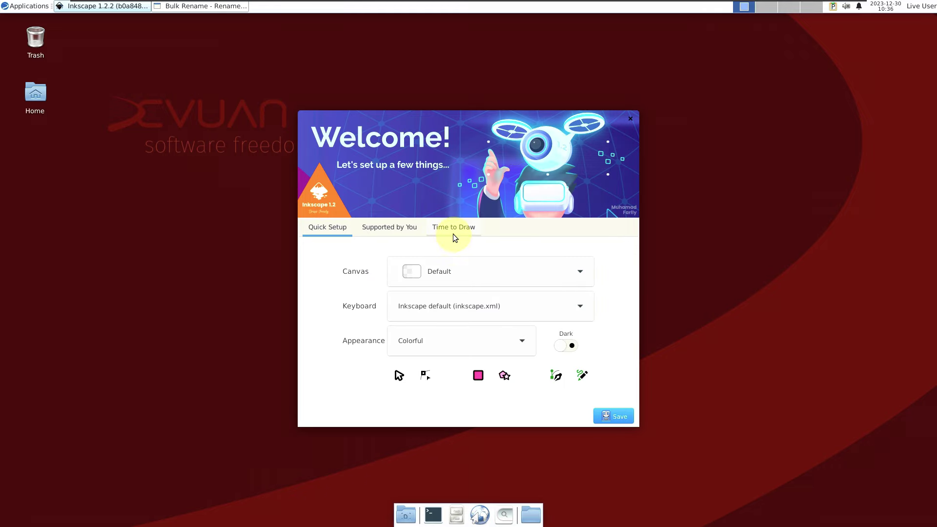
Step: Look through the Supported by You and Time to Draw pages of the Inkscape welcome screen and create a new document
left_click(404, 225)
left_click(429, 227)
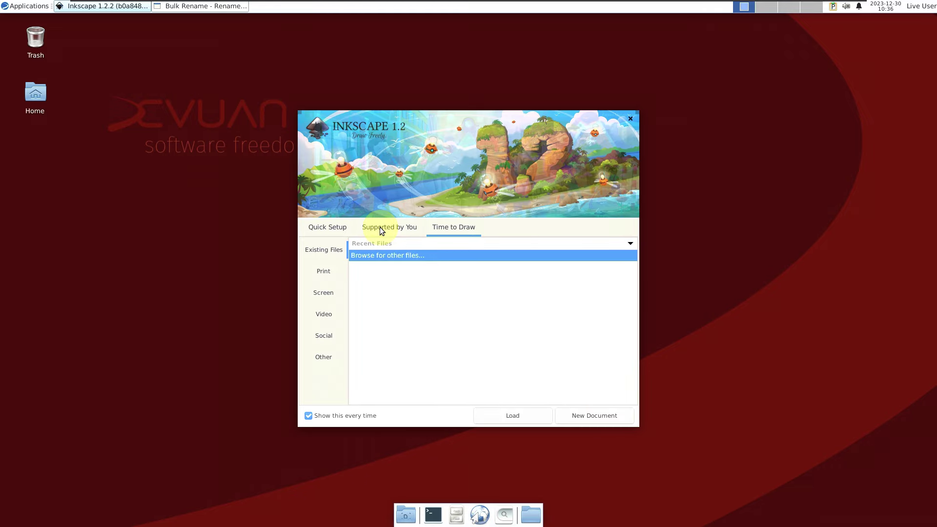
left_click(594, 415)
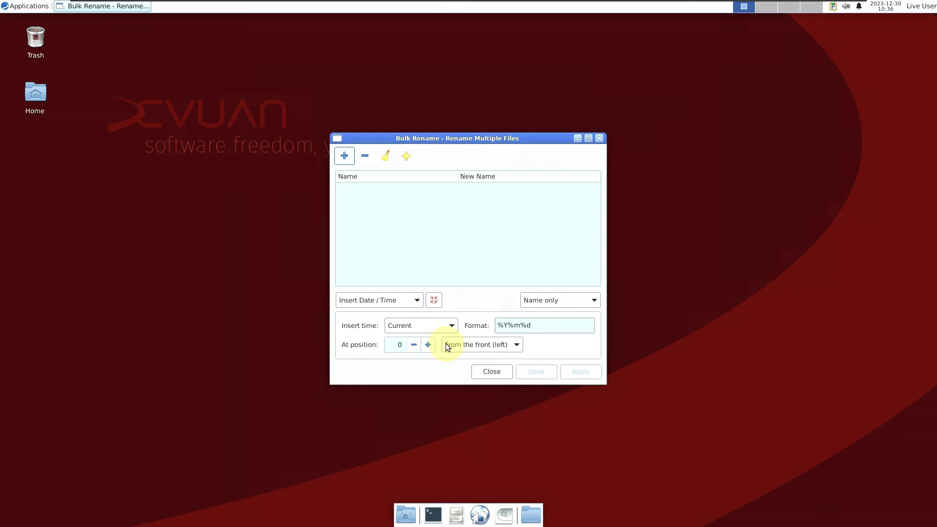
Step: View the About information of the Bulk Rename tool and close it
left_click(406, 155)
left_click(556, 359)
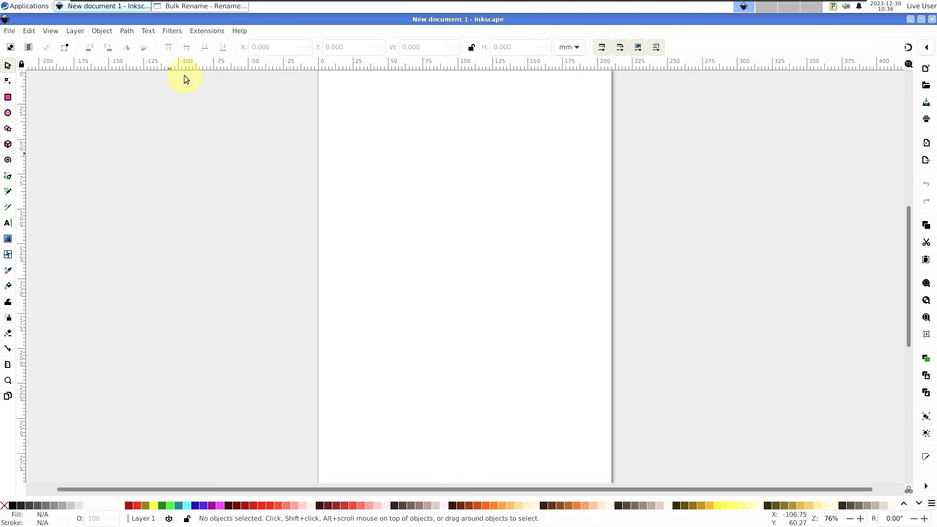
Step: View the About Inkscape version information, close it and exit Inkscape
left_click(234, 32)
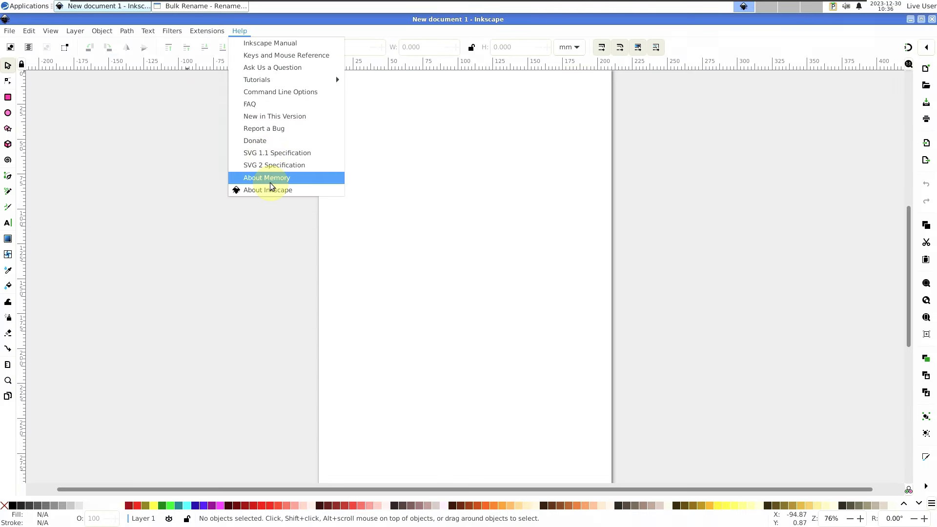
left_click(268, 190)
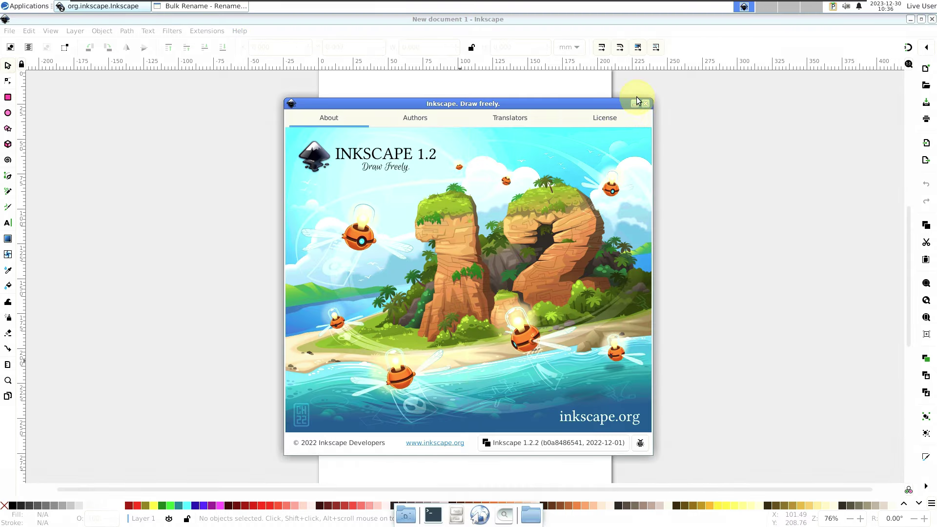
left_click(646, 104)
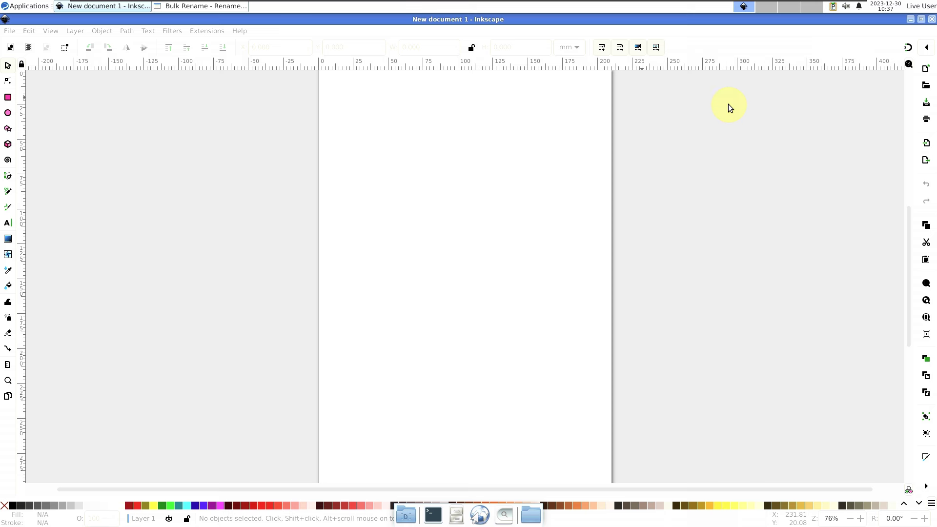
key("Num_Lock")
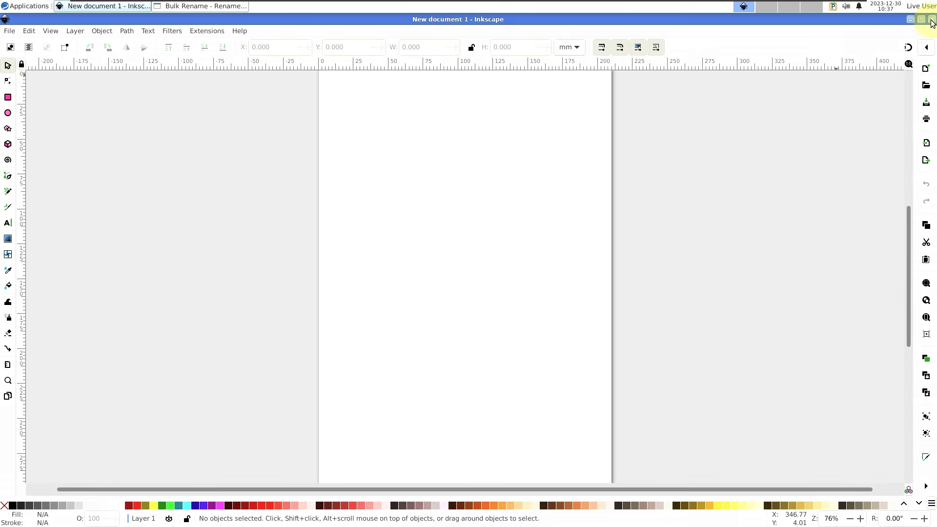
left_click(931, 20)
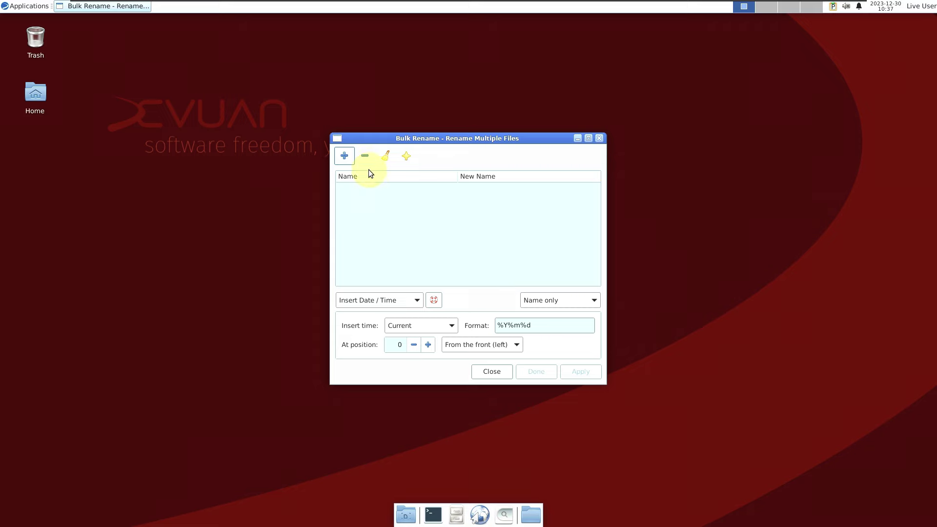
Step: Browse the Pictures, Music and Home folders for files to add in Bulk Rename, cancel the selection and close the tool
left_click(351, 157)
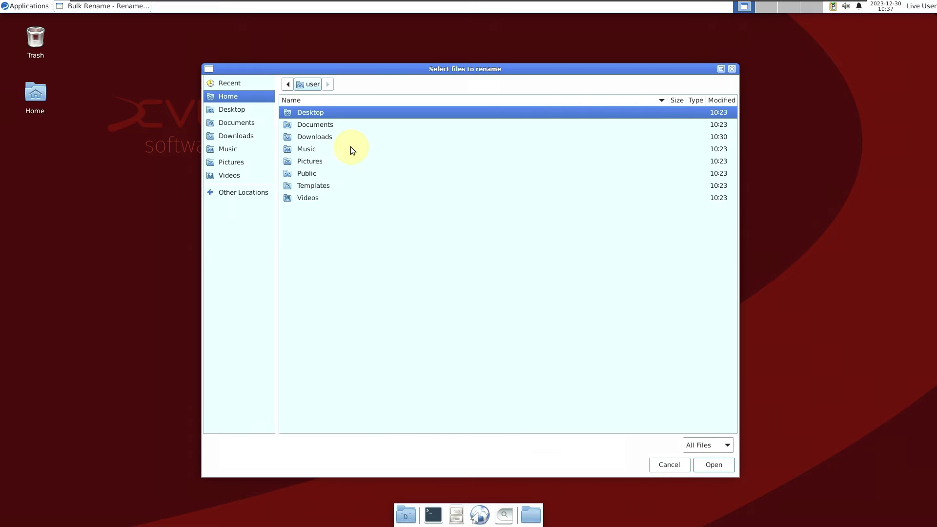
left_click(238, 158)
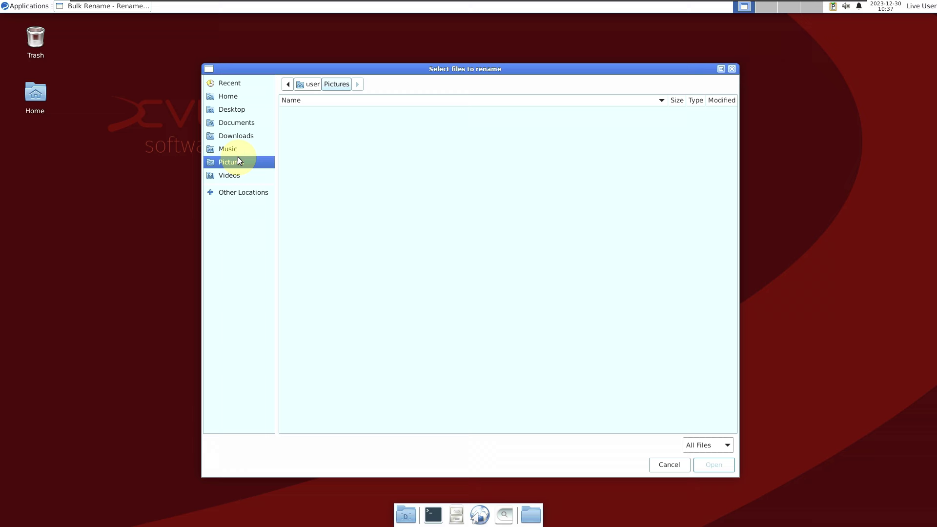
left_click(239, 148)
left_click(242, 94)
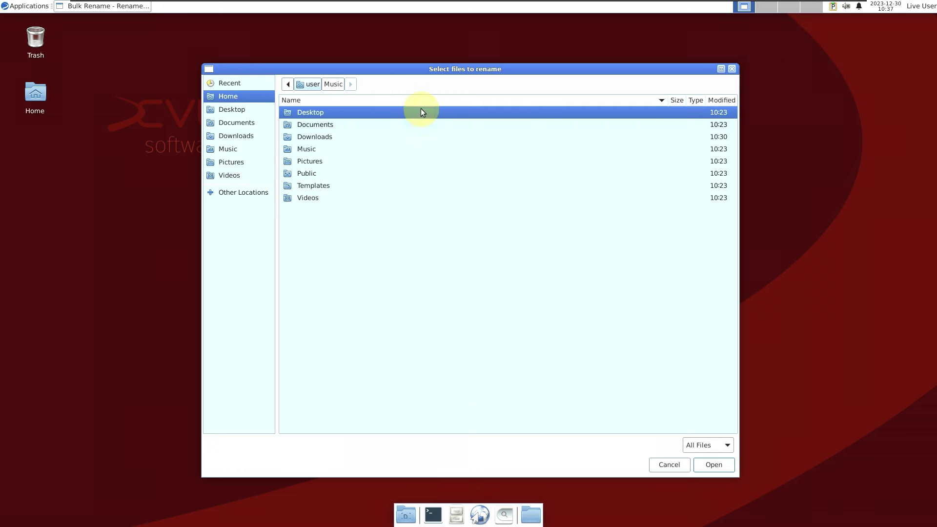
left_click(732, 69)
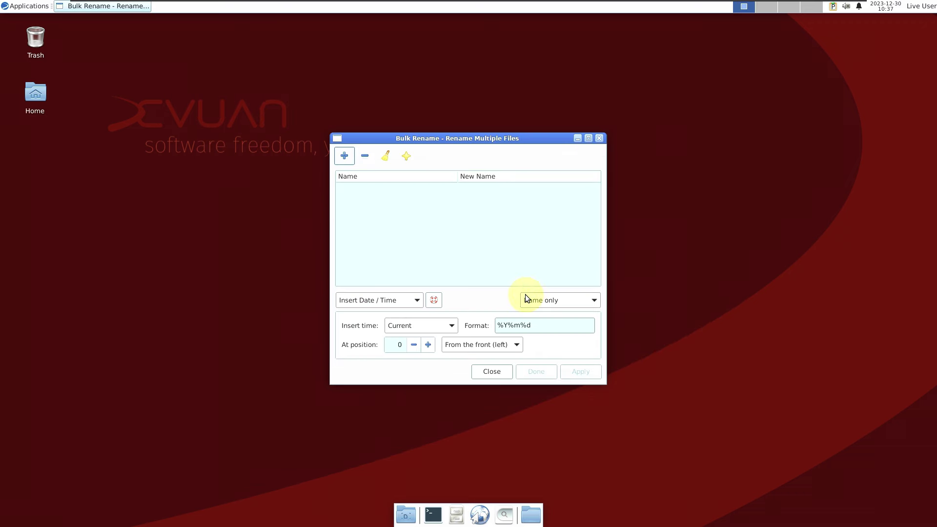
left_click(500, 372)
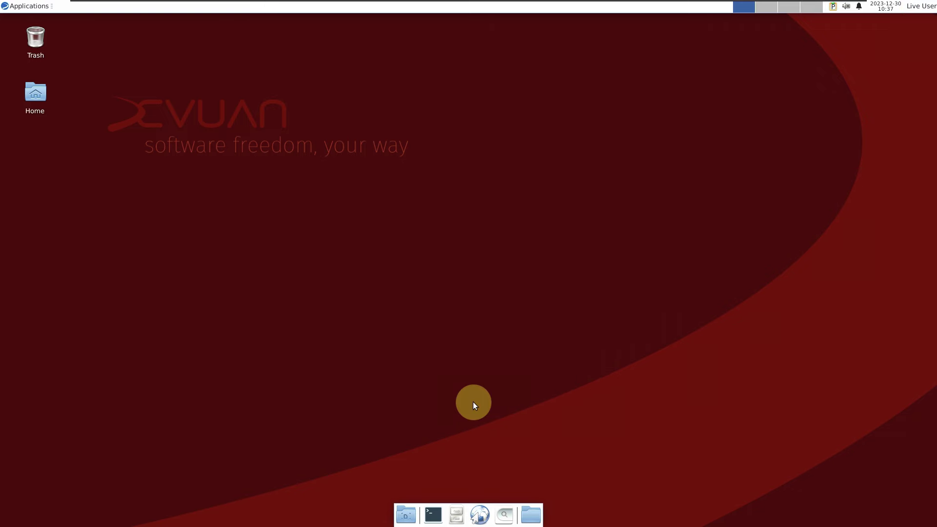
Step: Log out of the live user's desktop session
left_click(909, 7)
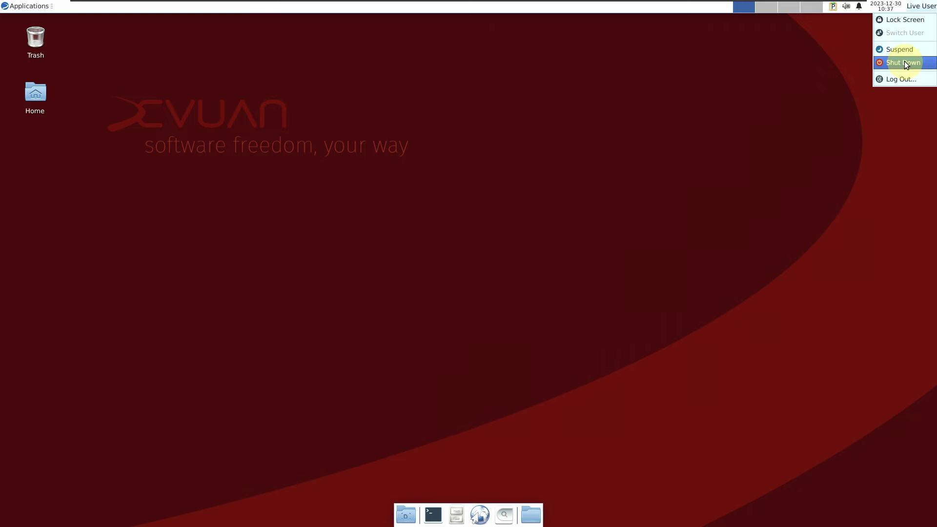
left_click(903, 78)
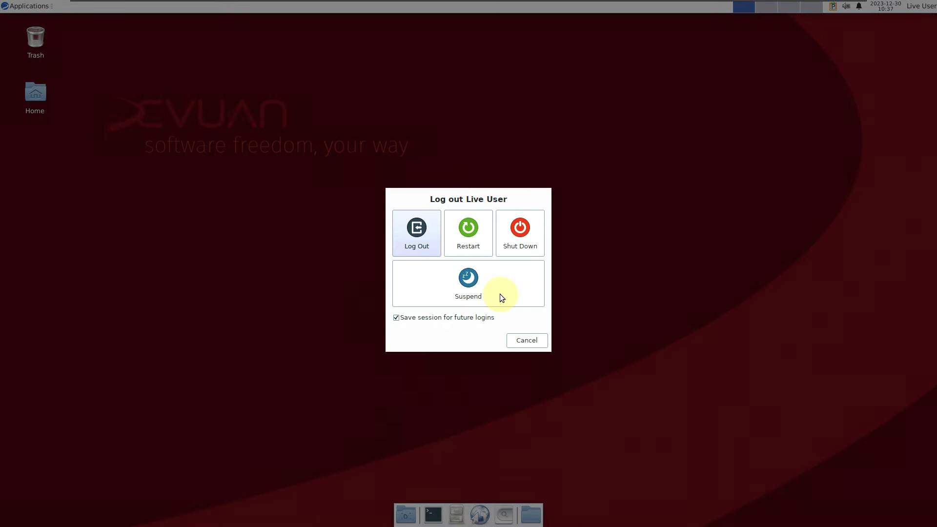
left_click(435, 250)
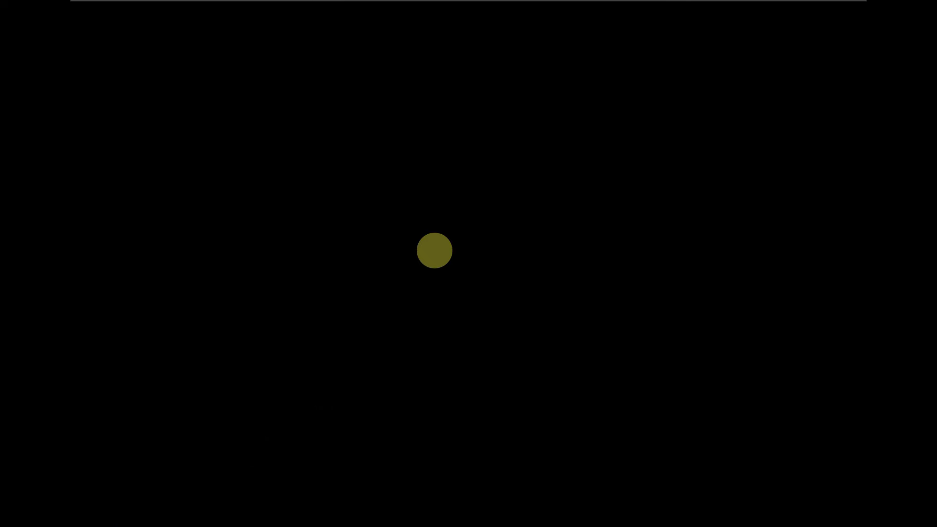
Step: Log back in to the desktop with the live account's username and password
type("user")
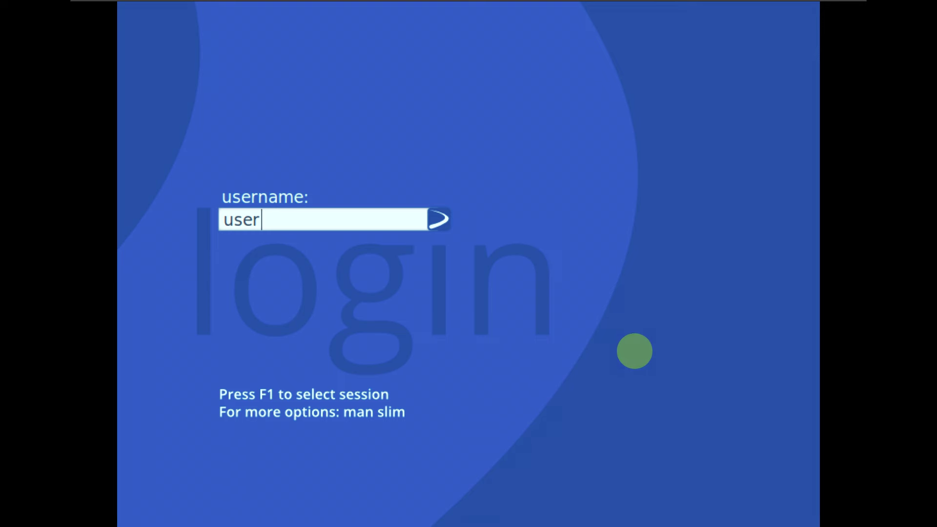
key("Return")
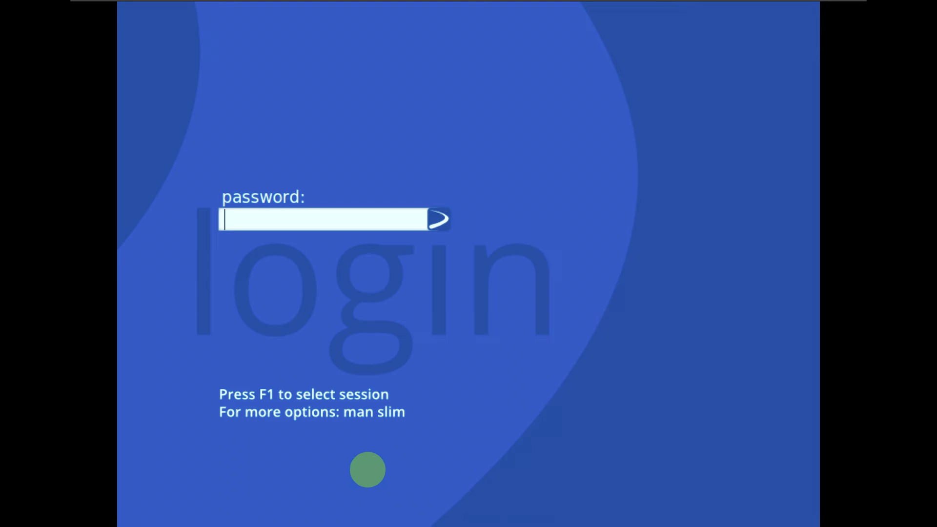
type("****")
key("Return")
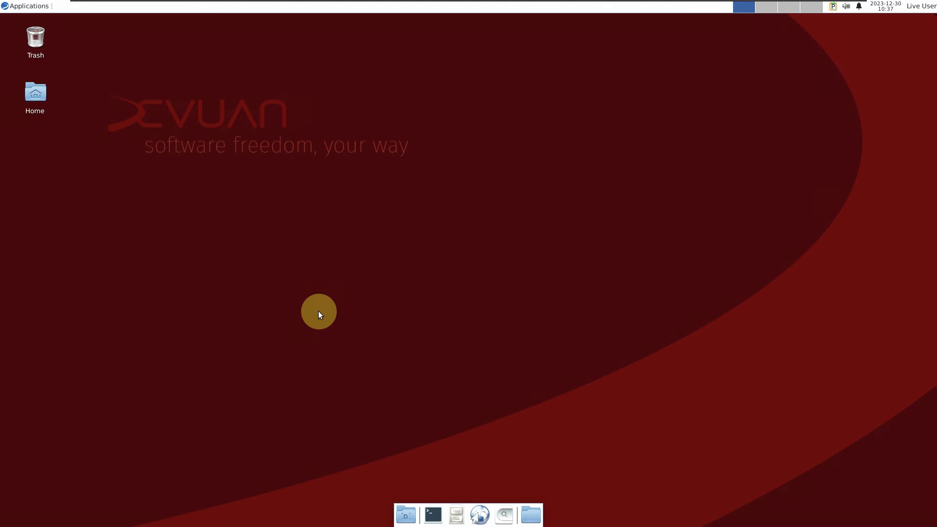
Step: Review the System, Accessories and Graphics application categories of the desktop and close the list
left_click(29, 6)
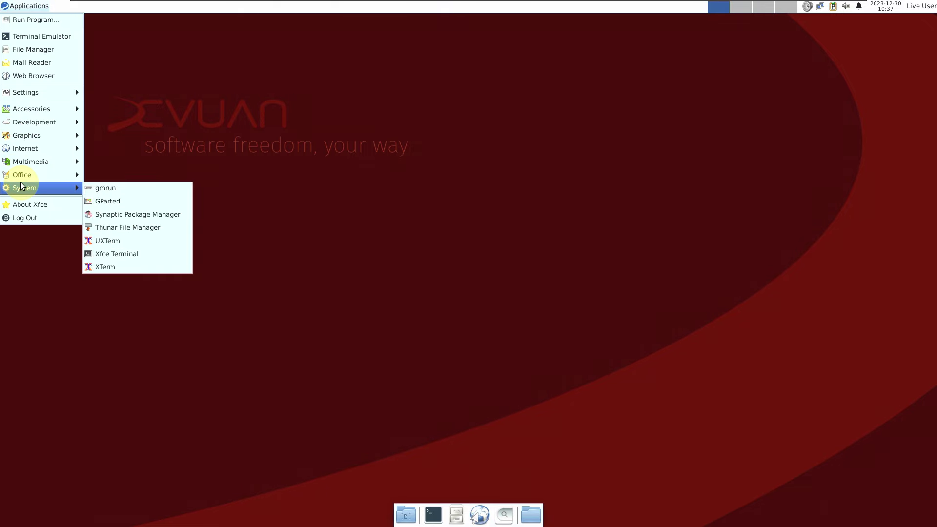
mouse_move(50, 105)
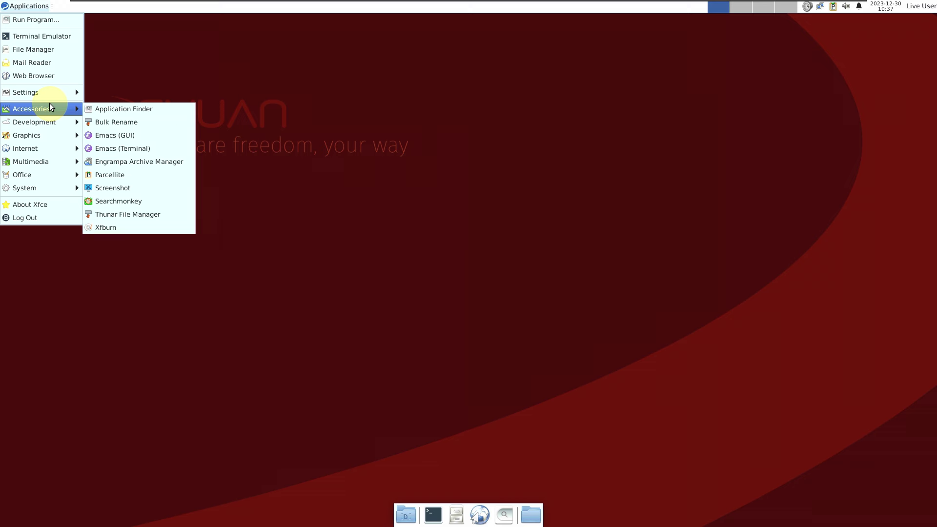
mouse_move(44, 135)
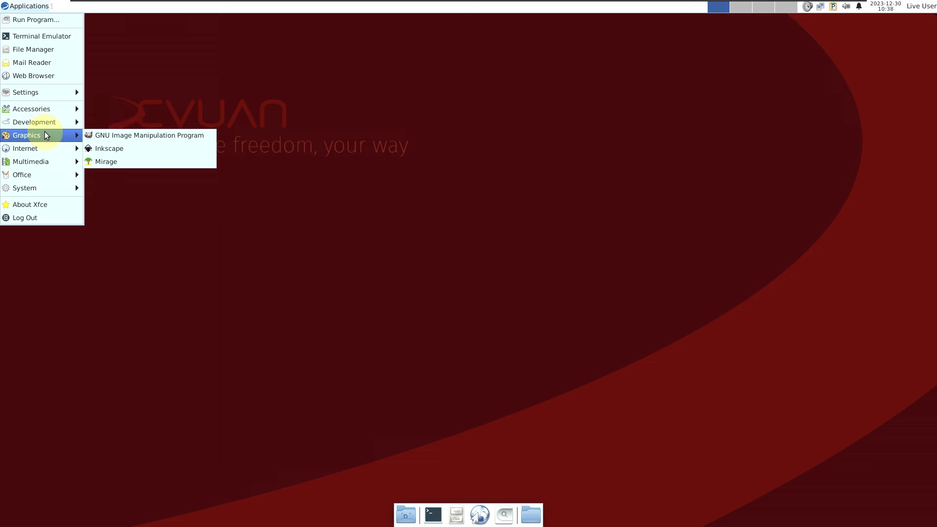
left_click(799, 156)
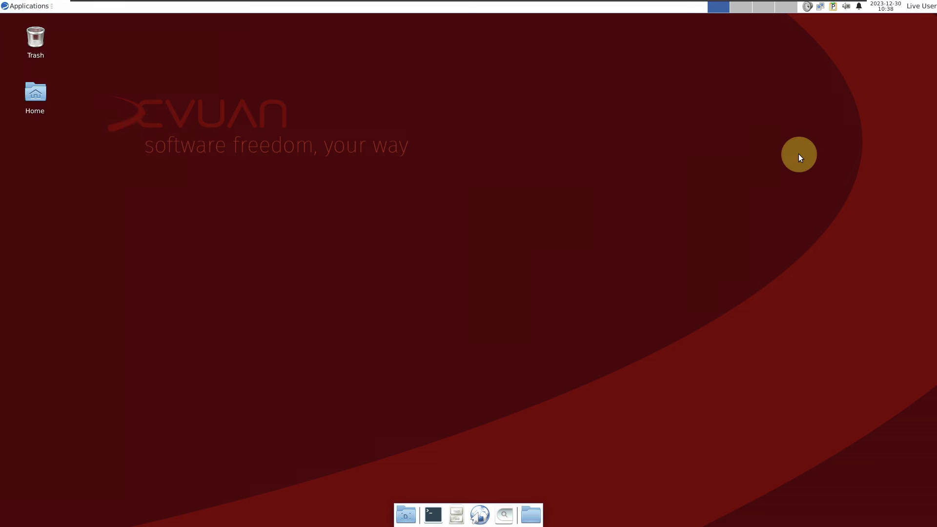
Step: Shut down the live system and confirm the shutdown
left_click(908, 18)
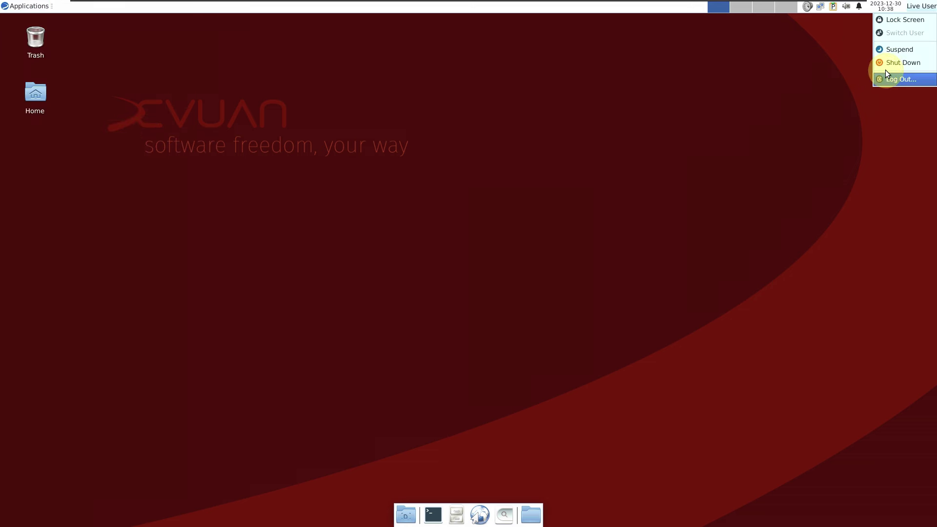
left_click(886, 68)
left_click(504, 279)
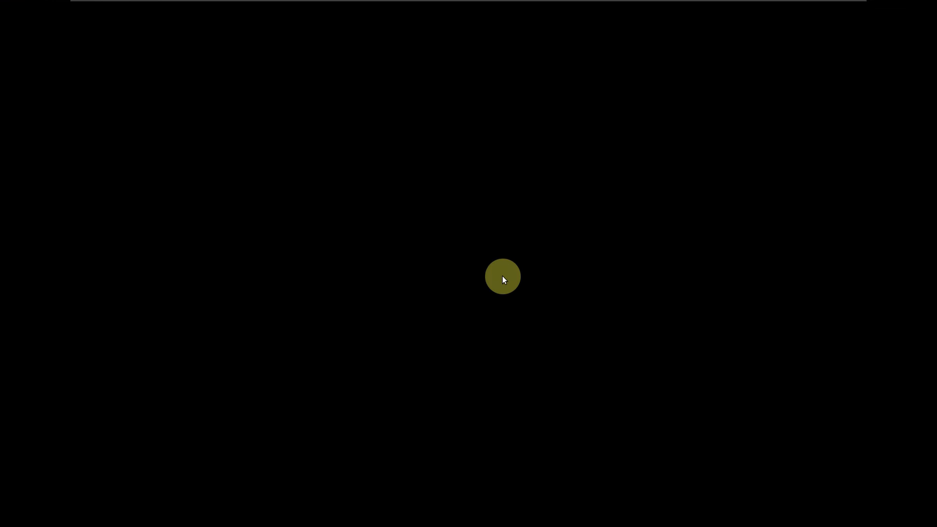